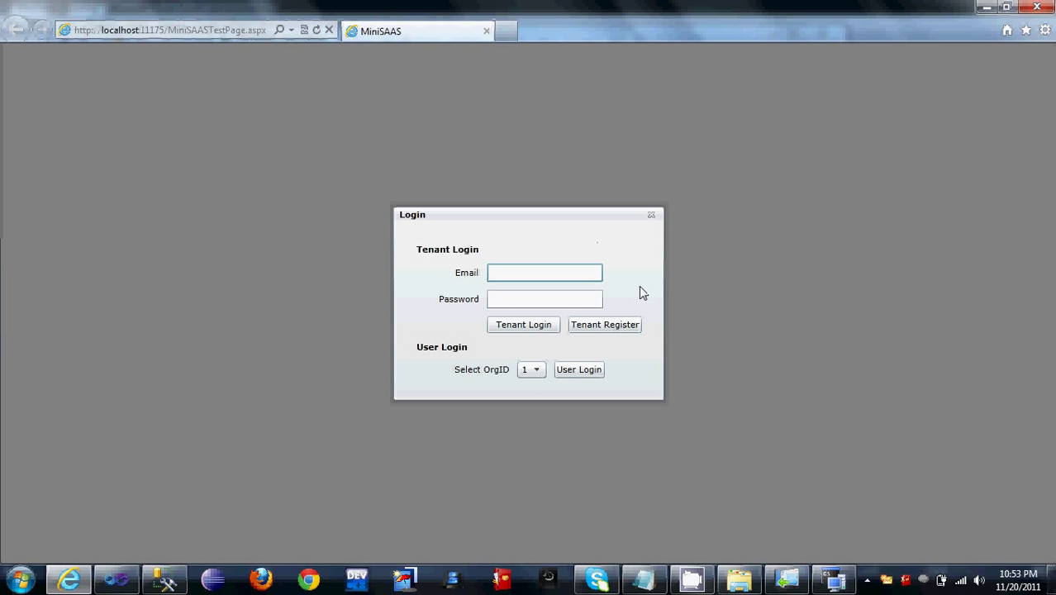
# Step: Switch from the Login dialog to the Tenant Register form
pyautogui.click(612, 332)
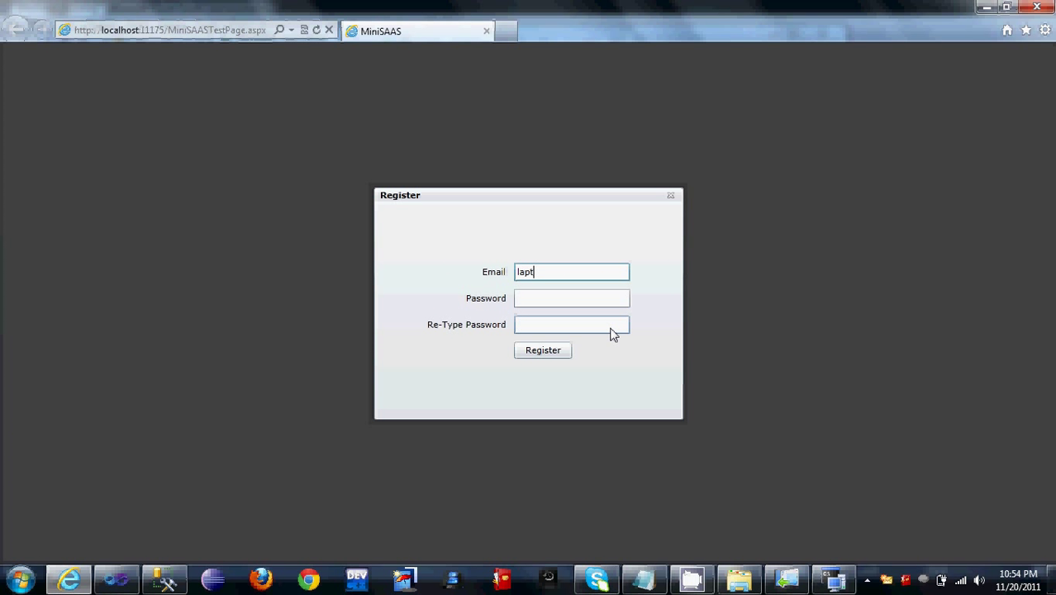
# Step: Register a new tenant with an e-mail address and a confirmed password
pyautogui.press('Tab')
pyautogui.press('Tab')
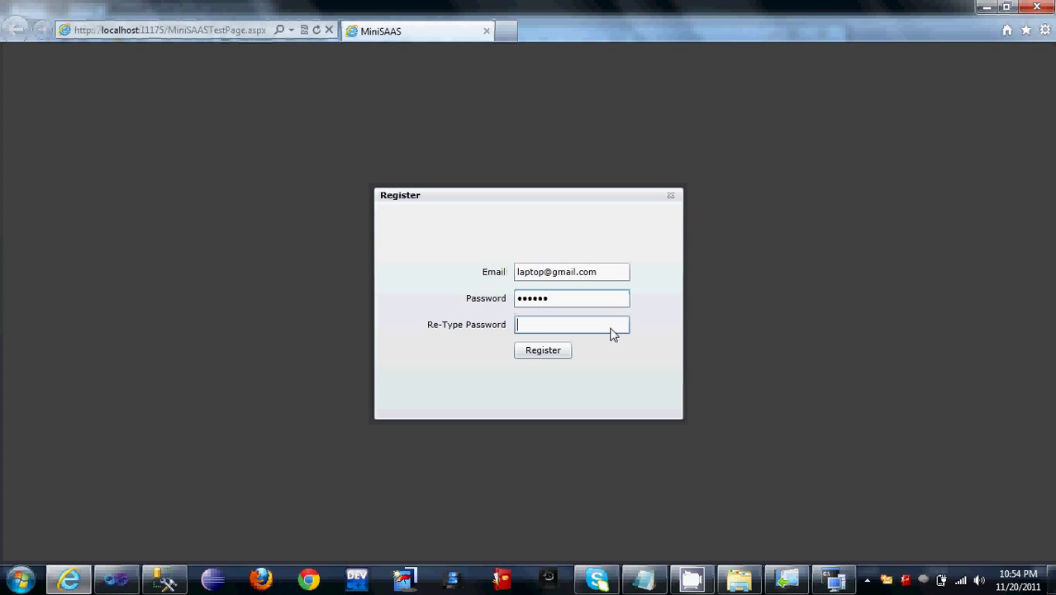
pyautogui.click(545, 351)
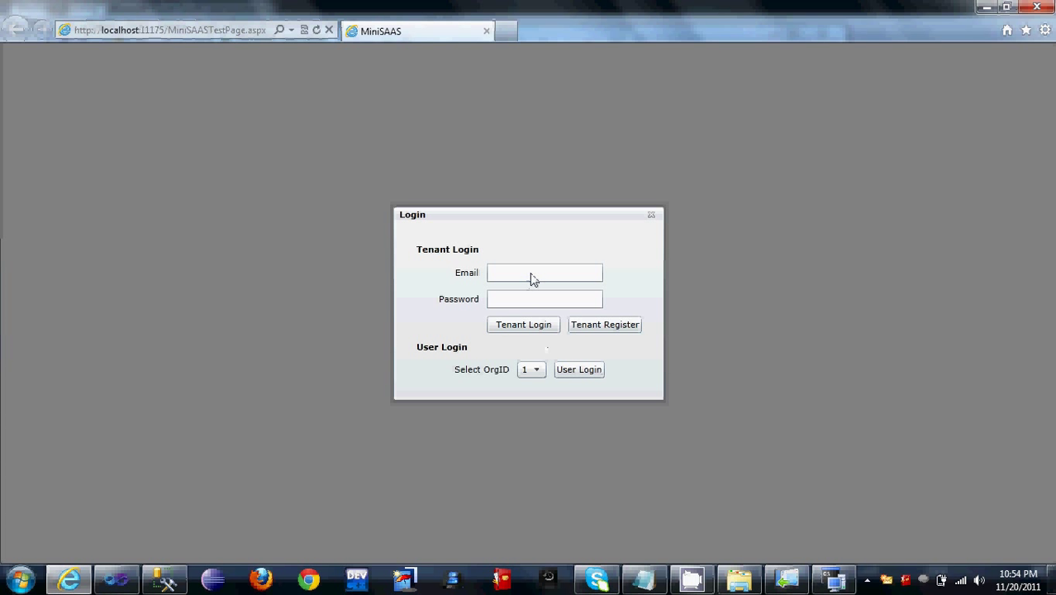
# Step: Sign in under Tenant Login with the new tenant's e-mail and password
pyautogui.click(532, 279)
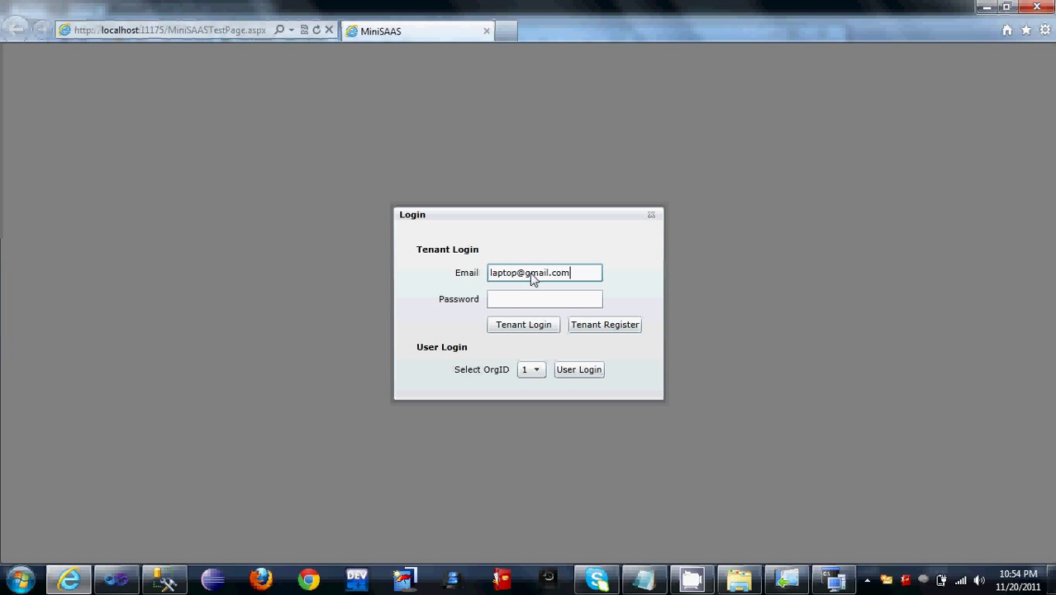
pyautogui.press('Tab')
pyautogui.write('12')
pyautogui.press('Return')
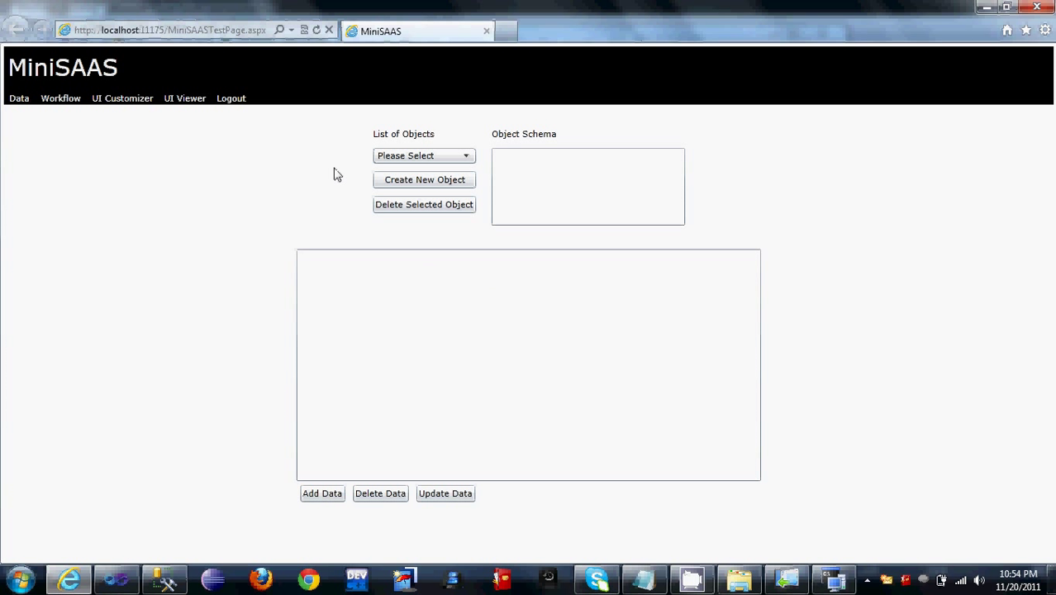
pyautogui.click(465, 157)
# Step: Create a new object named user with fields user_id, email and password
pyautogui.click(465, 158)
pyautogui.click(404, 181)
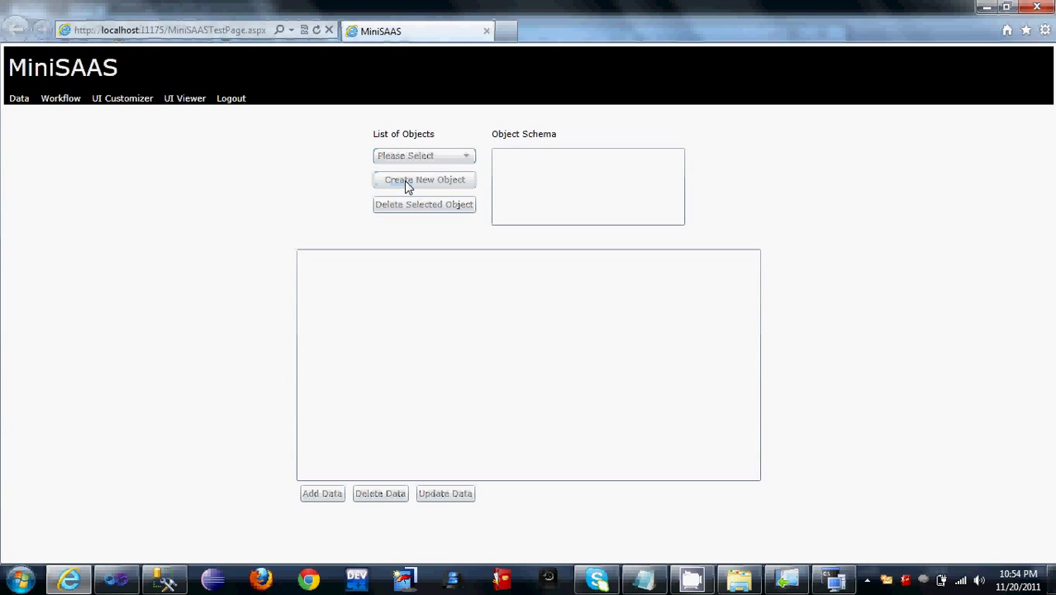
pyautogui.click(493, 232)
pyautogui.write('user')
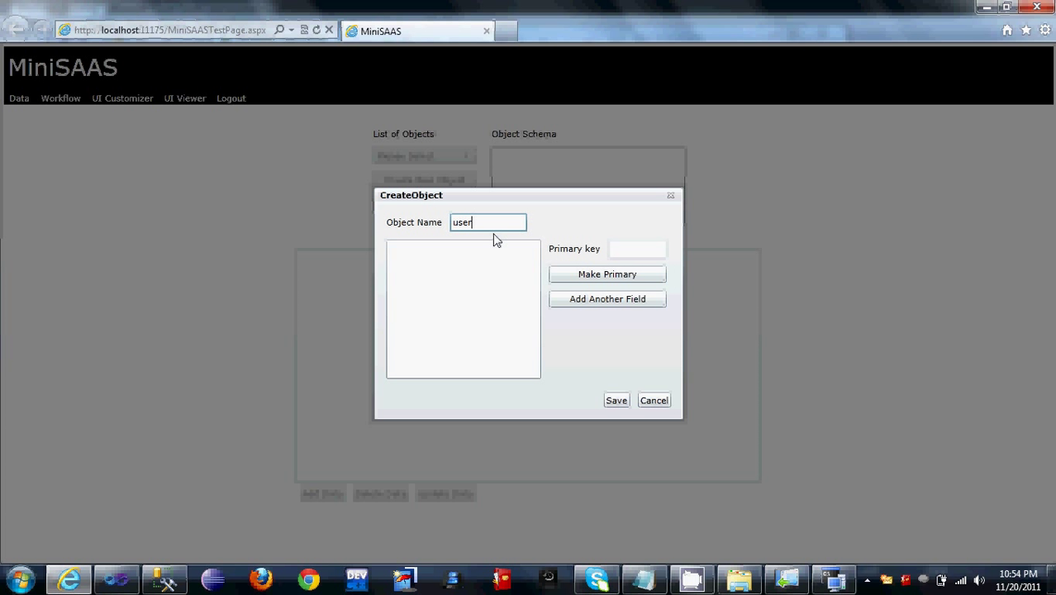
pyautogui.click(587, 298)
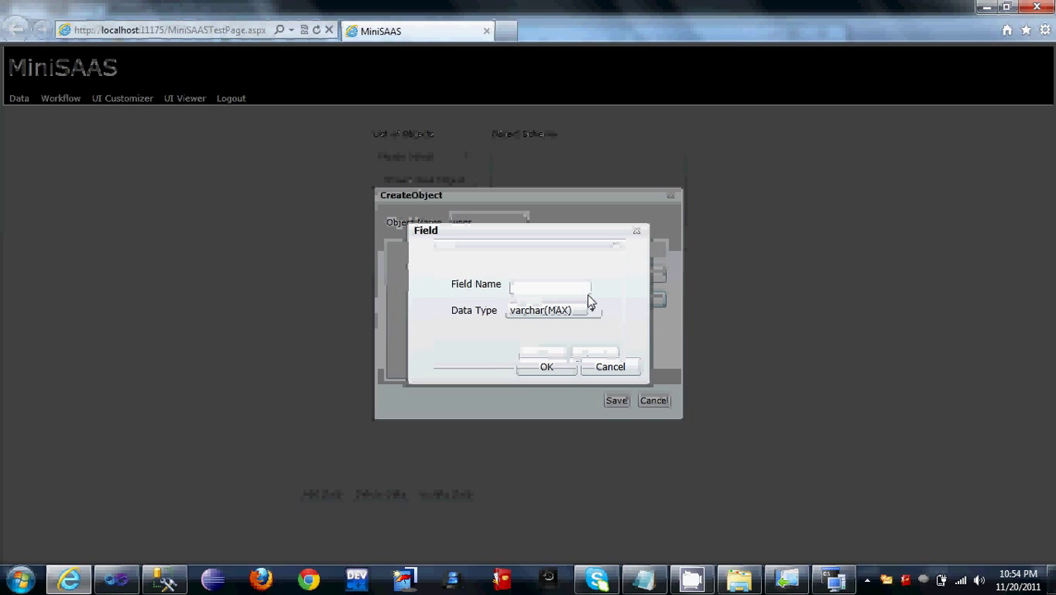
pyautogui.write('user_id')
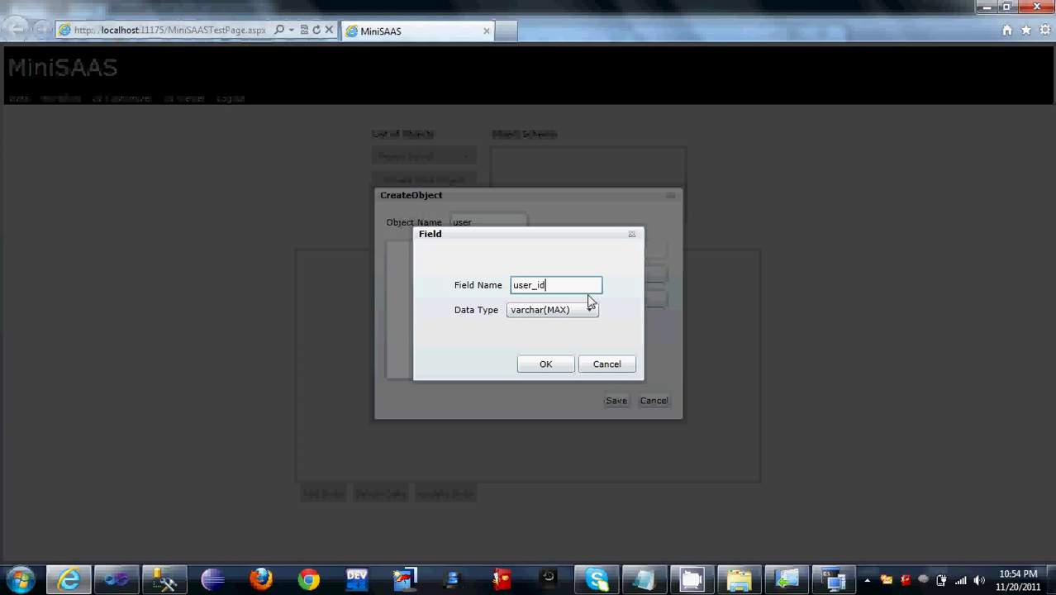
pyautogui.click(547, 364)
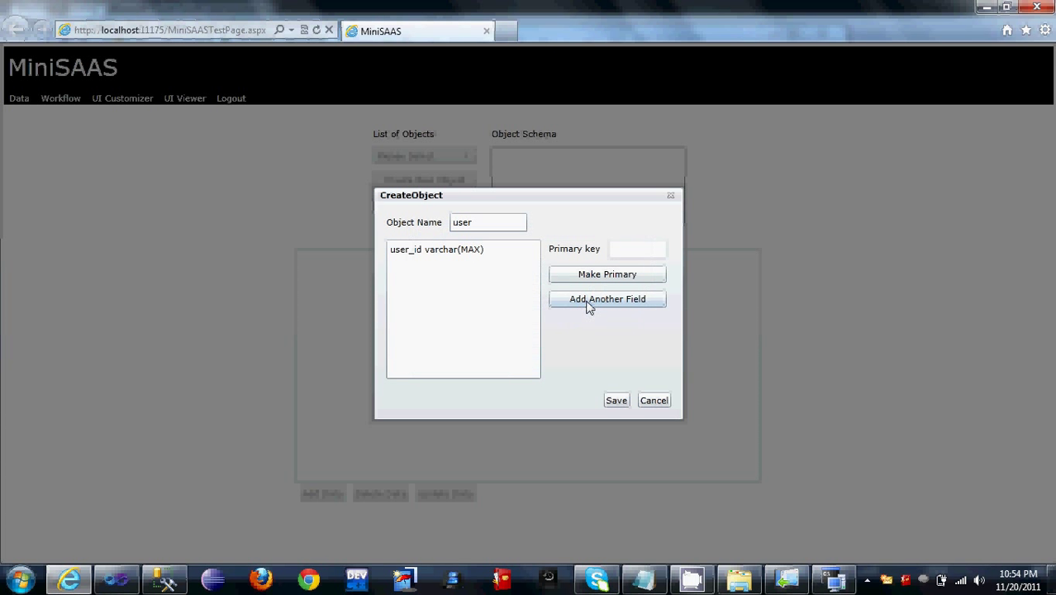
pyautogui.click(582, 301)
pyautogui.write('email')
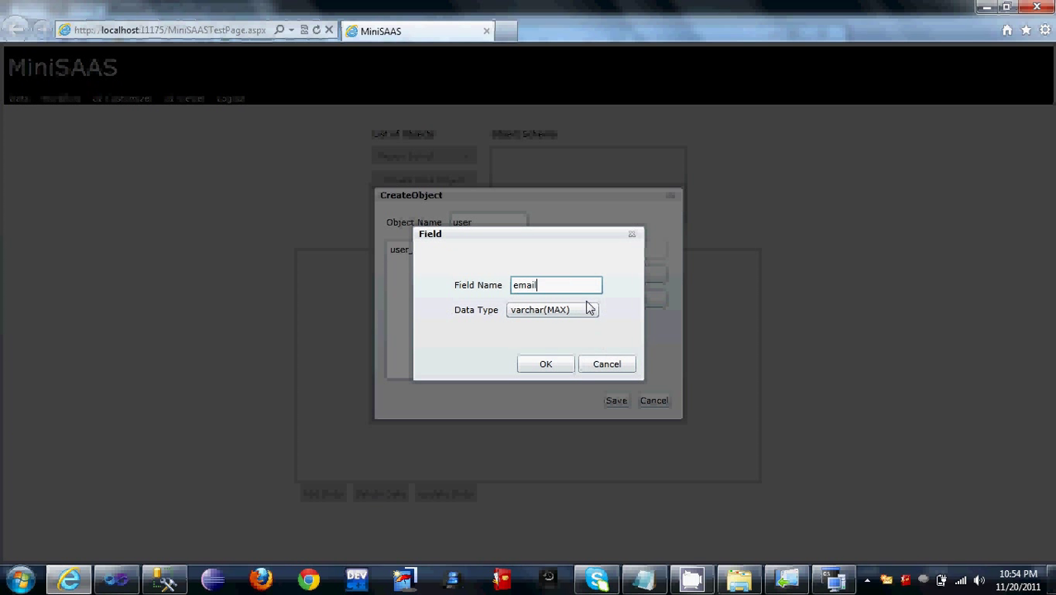
pyautogui.click(542, 366)
pyautogui.click(585, 300)
pyautogui.write('password')
pyautogui.click(552, 366)
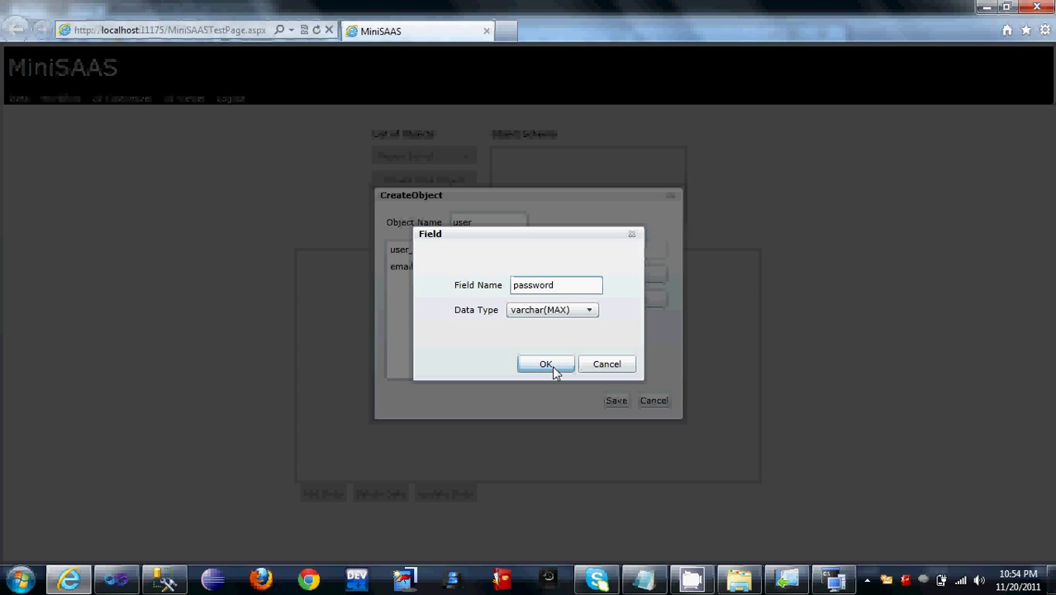
# Step: Make user_id the primary key, save the user object, and display its schema
pyautogui.click(426, 251)
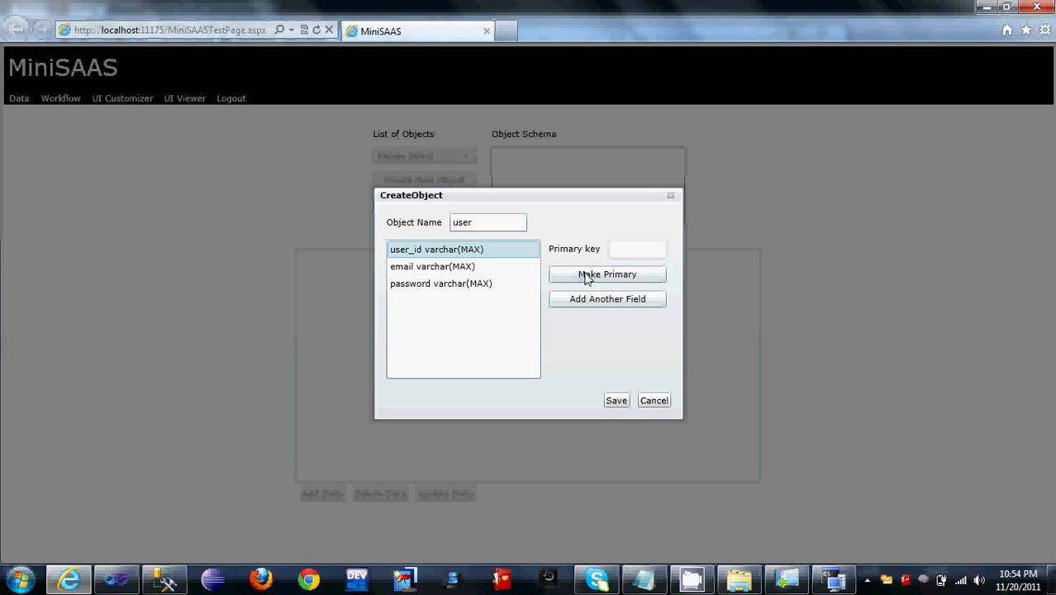
pyautogui.click(586, 276)
pyautogui.click(618, 402)
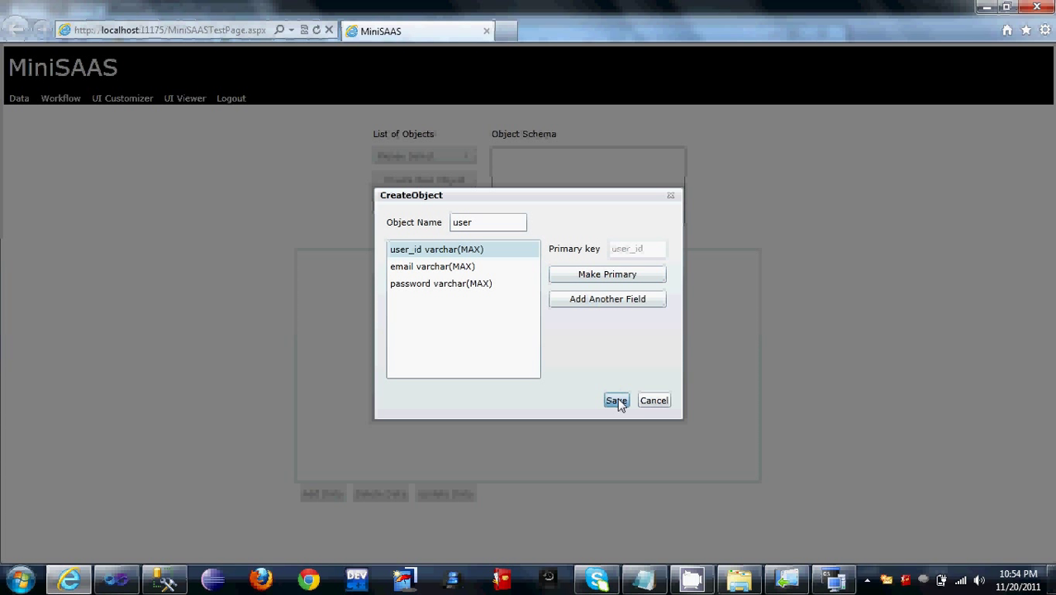
pyautogui.click(467, 163)
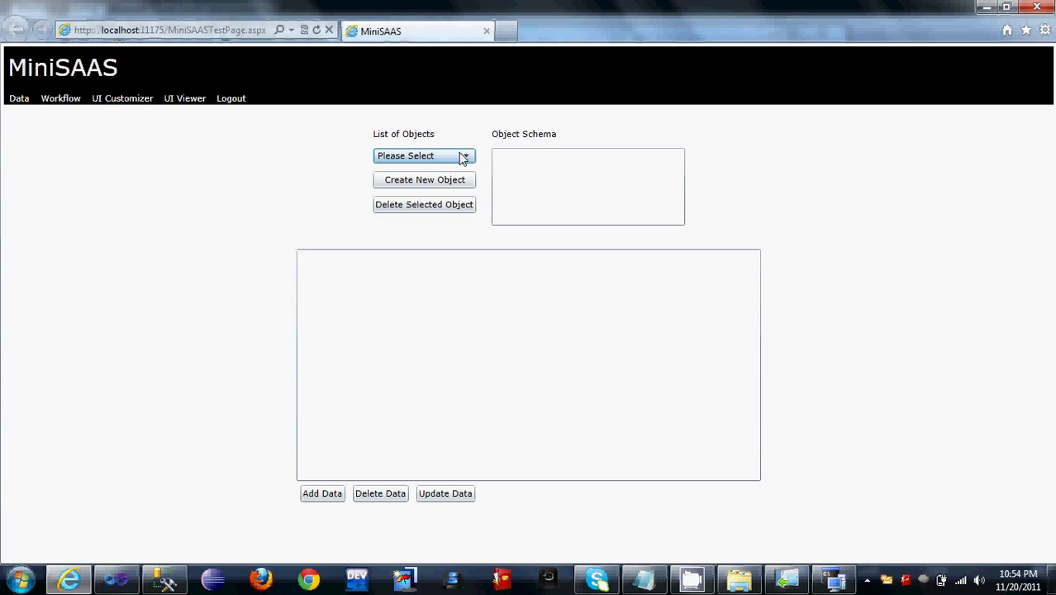
pyautogui.click(430, 190)
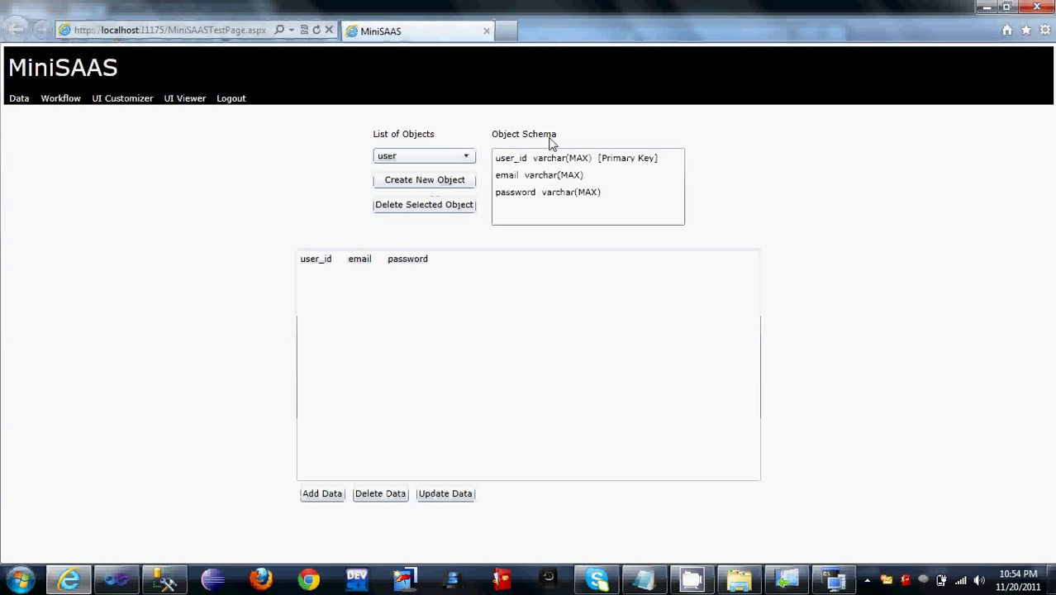
# Step: Create a product object with fields product_id, name, price and image
pyautogui.click(445, 185)
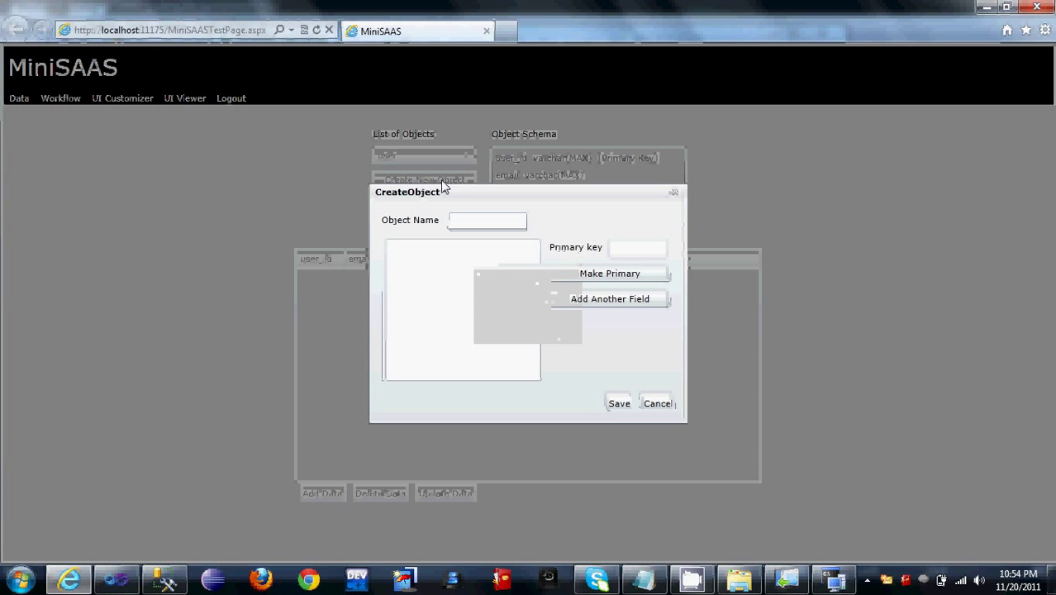
pyautogui.write('product')
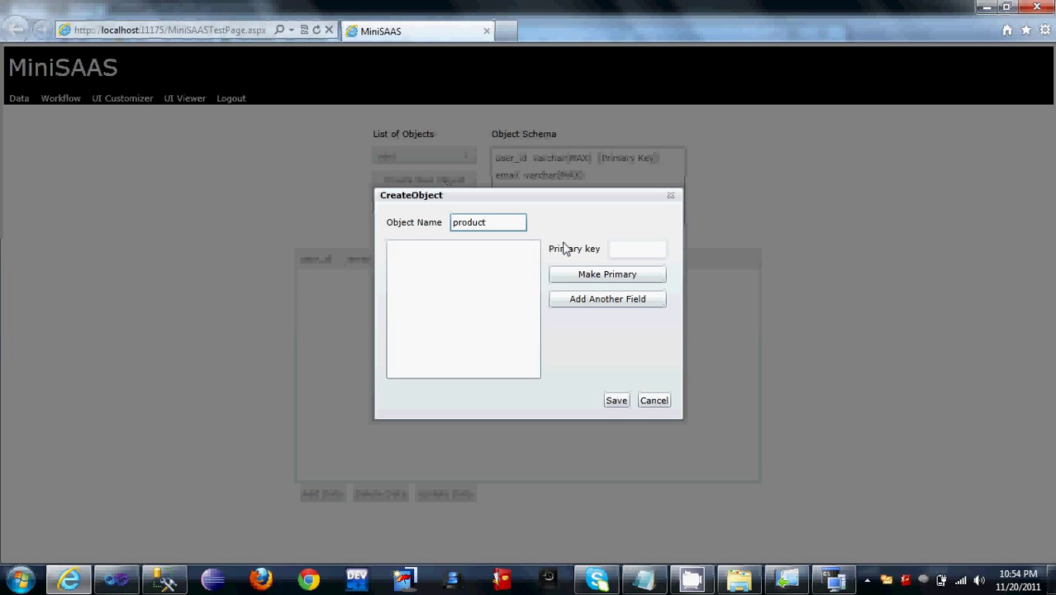
pyautogui.click(622, 308)
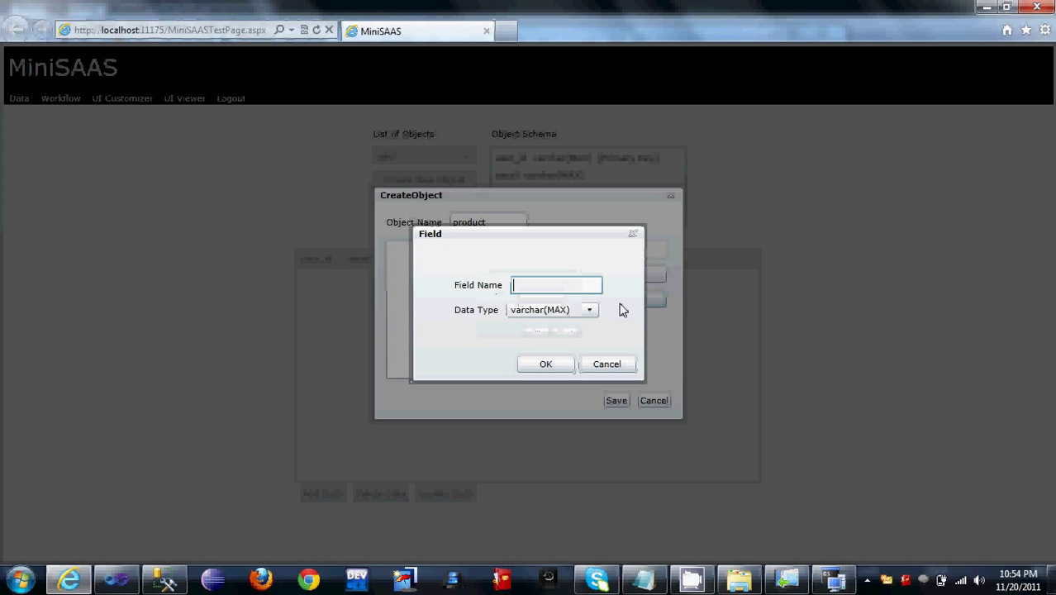
pyautogui.write('prid')
pyautogui.write('uct')
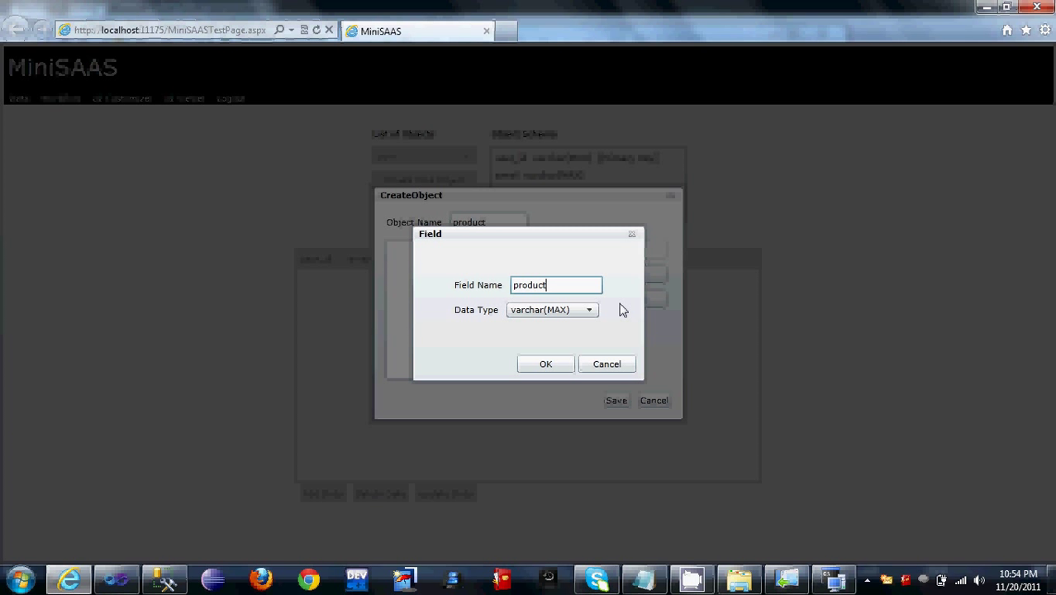
pyautogui.write('_id')
pyautogui.click(541, 366)
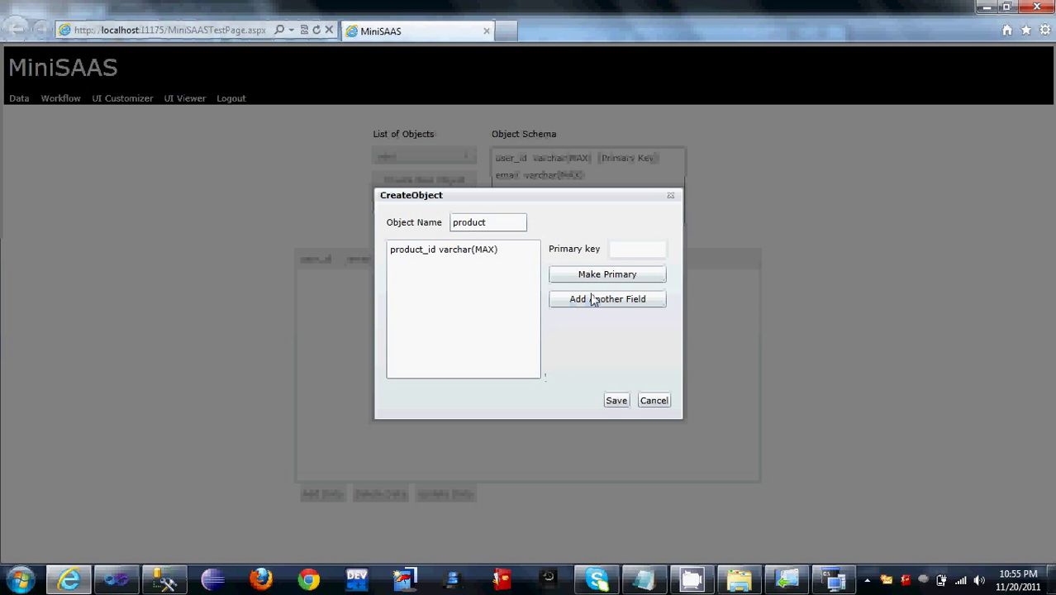
pyautogui.click(594, 300)
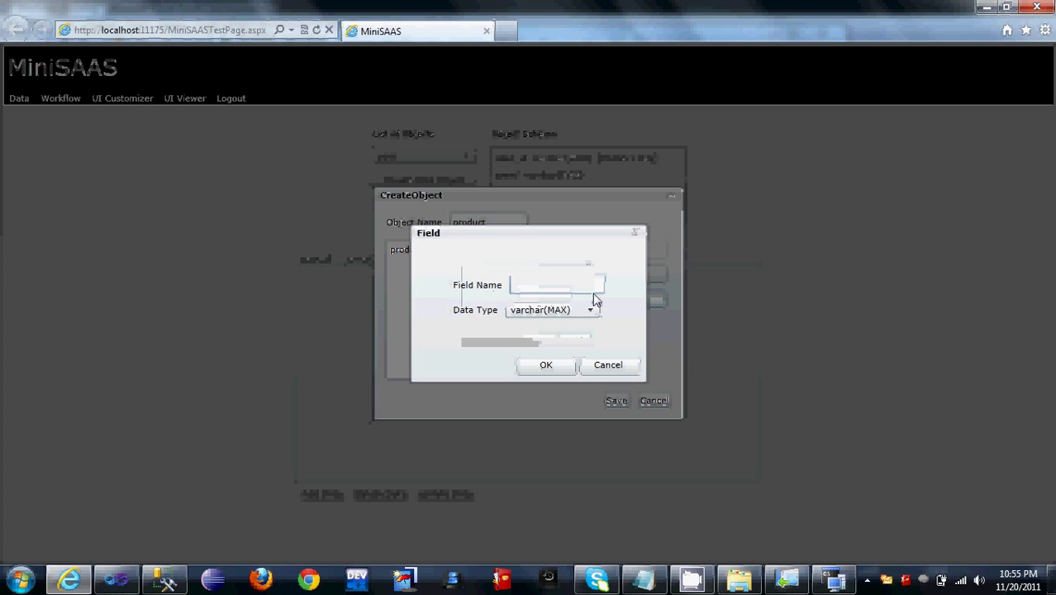
pyautogui.write('name')
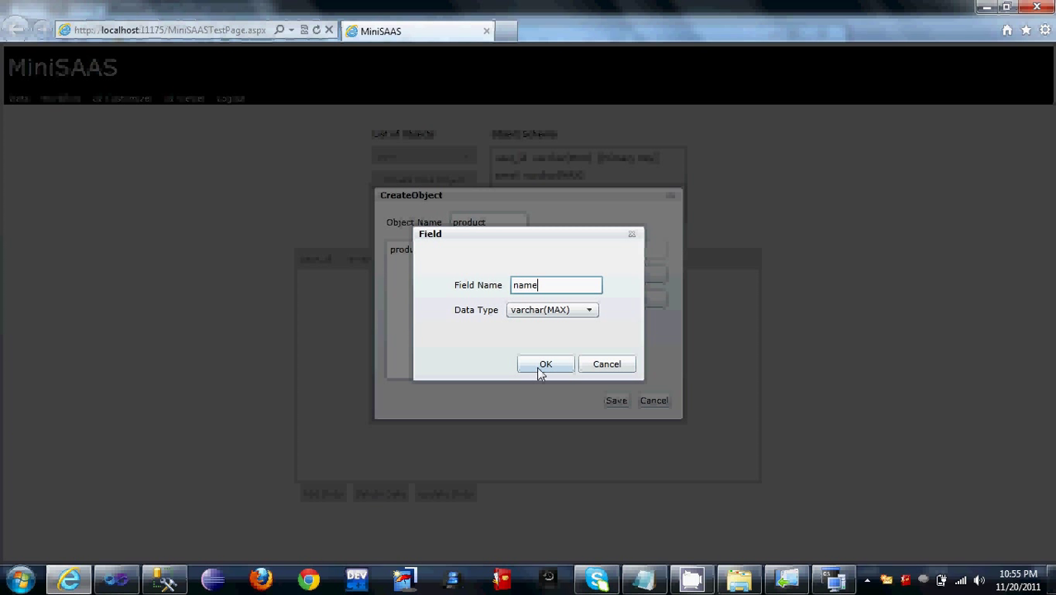
pyautogui.click(541, 368)
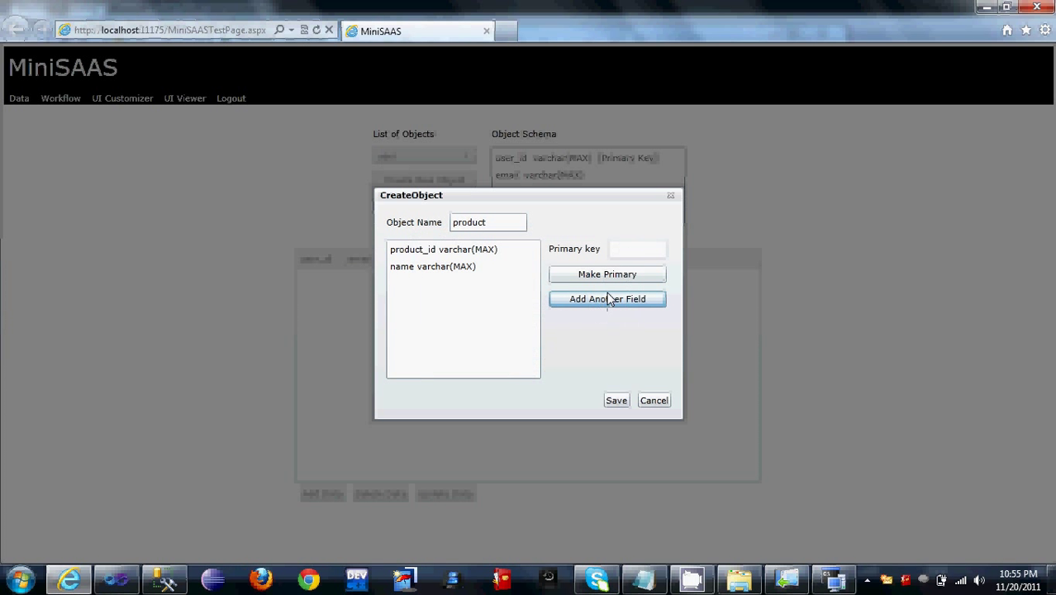
pyautogui.click(607, 299)
pyautogui.write('price')
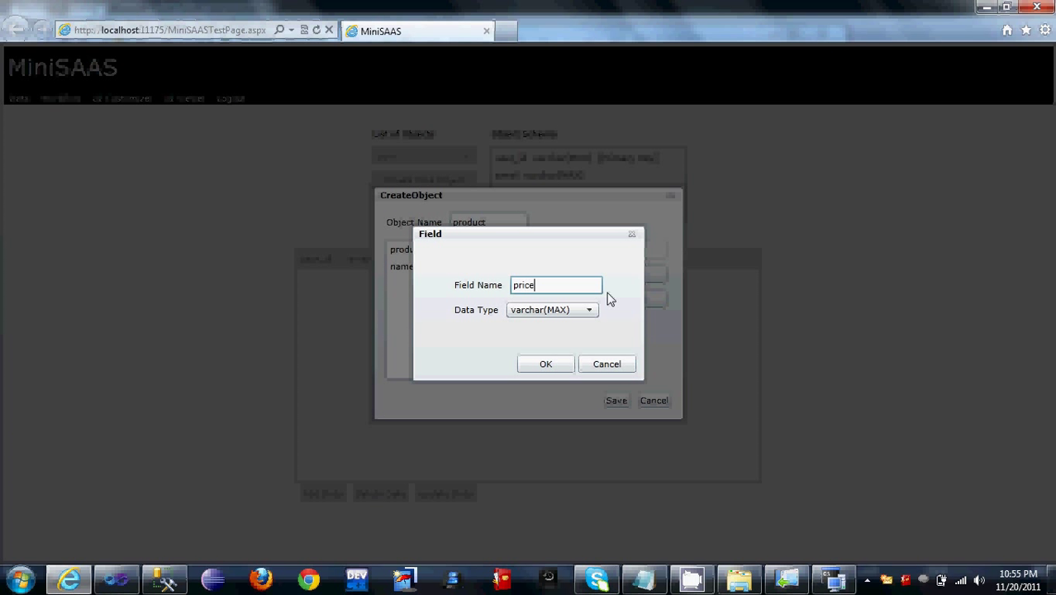
pyautogui.click(549, 367)
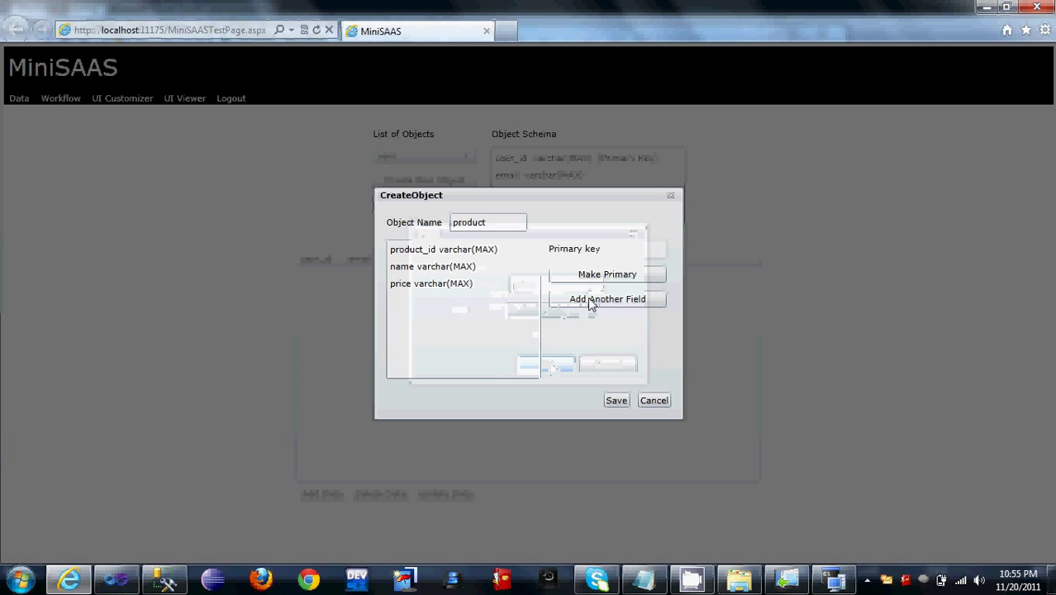
pyautogui.click(608, 299)
pyautogui.write('image')
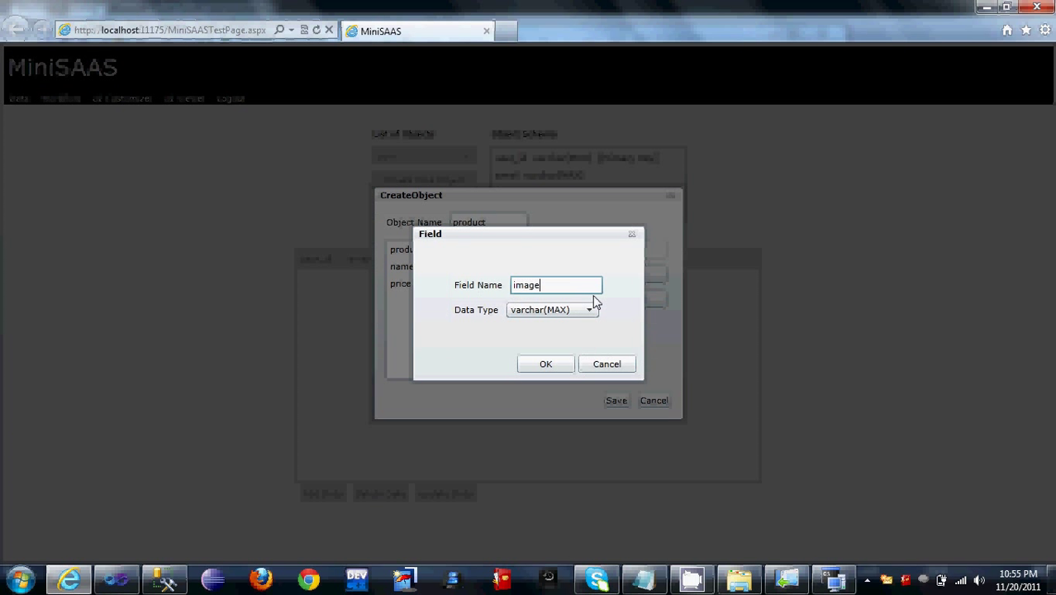
pyautogui.click(535, 369)
# Step: Make product_id the primary key, save product, and display its schema and data
pyautogui.click(459, 257)
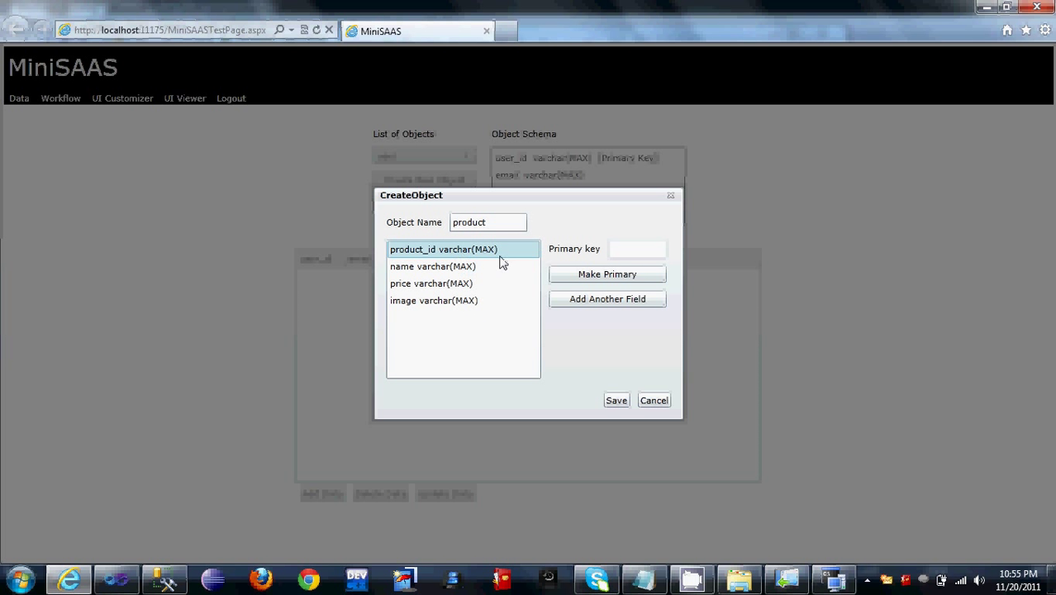
pyautogui.click(584, 274)
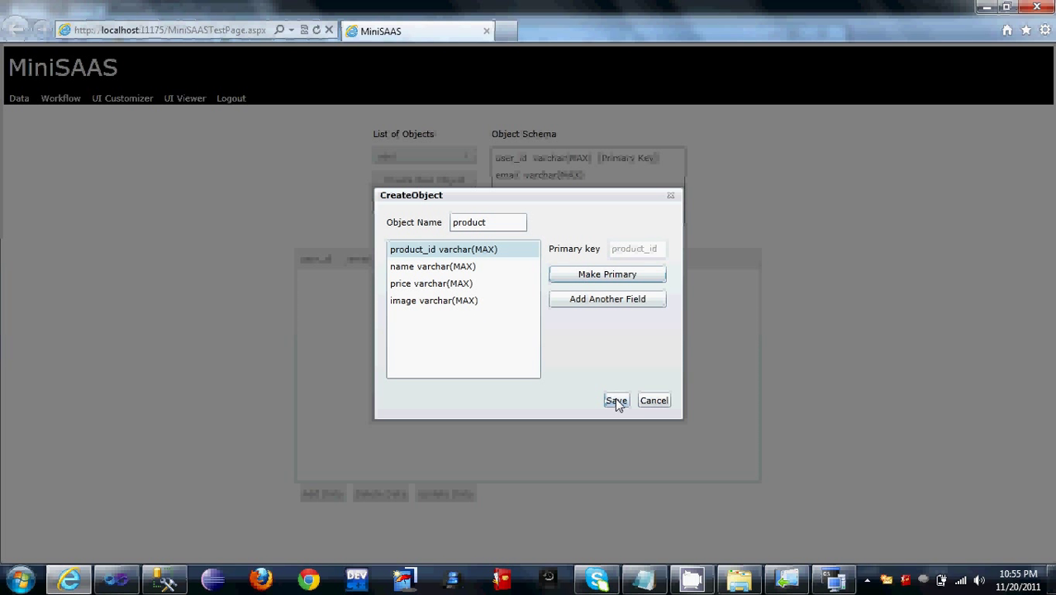
pyautogui.click(615, 399)
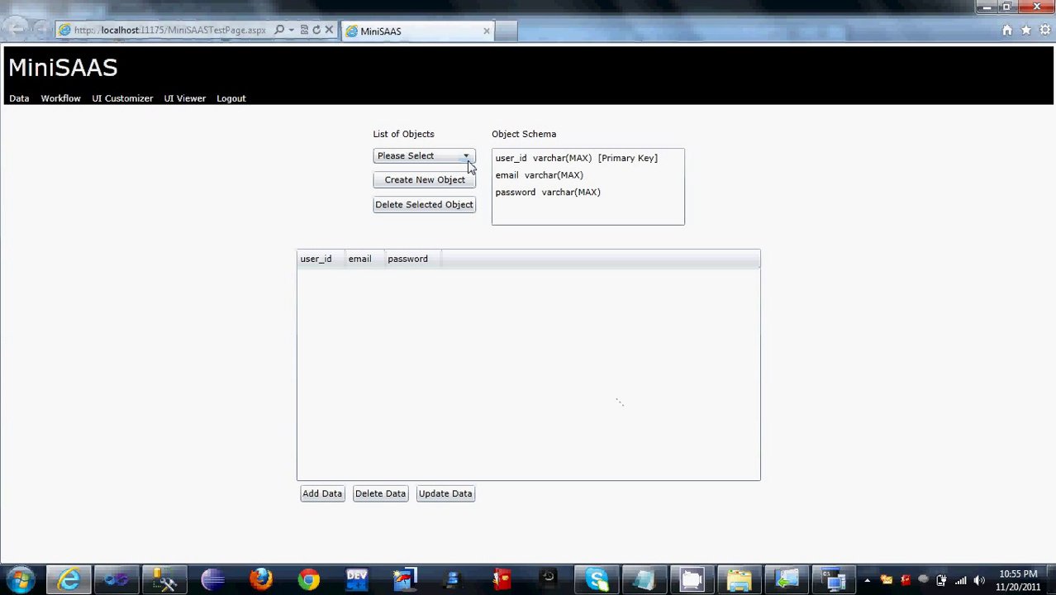
pyautogui.click(465, 156)
pyautogui.click(447, 188)
pyautogui.click(447, 157)
pyautogui.click(421, 205)
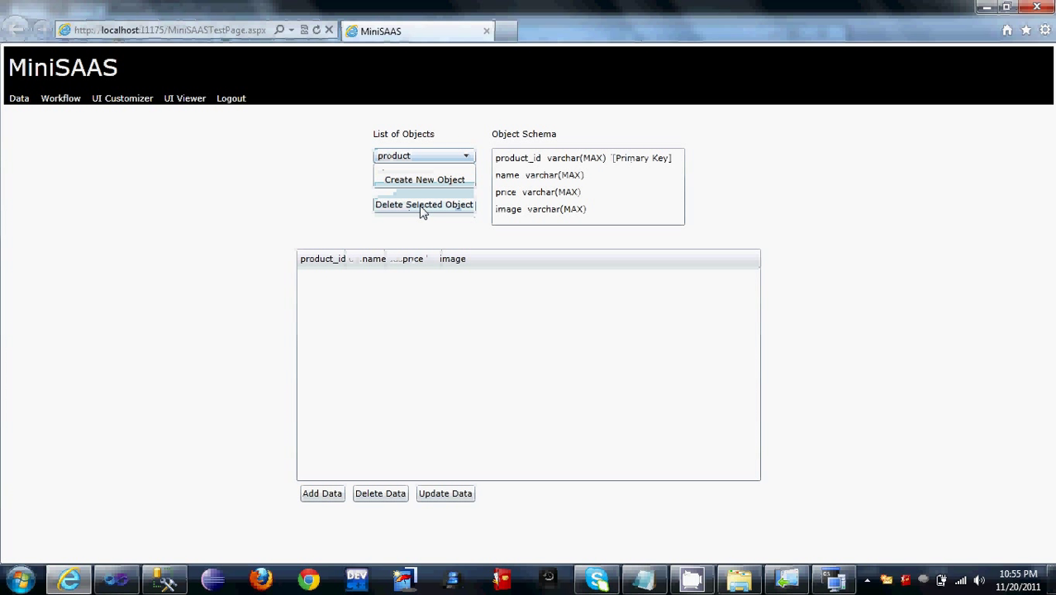
pyautogui.click(330, 494)
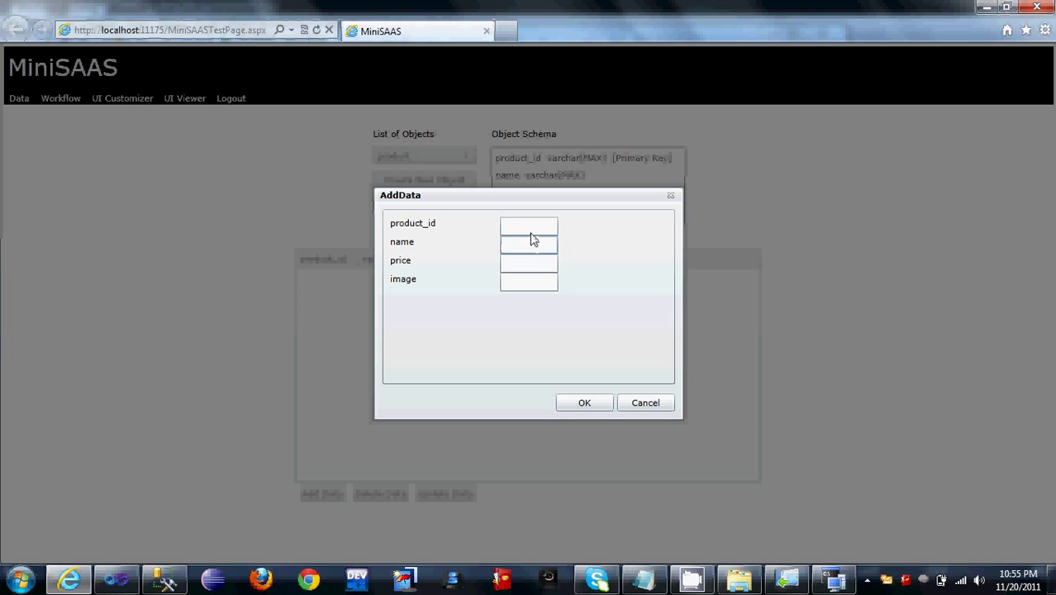
# Step: Add product row laptop 1 priced 1000 with the gadgetmix image URL from Notepad
pyautogui.press('Tab')
pyautogui.write('laptop')
pyautogui.press('Tab')
pyautogui.write('1')
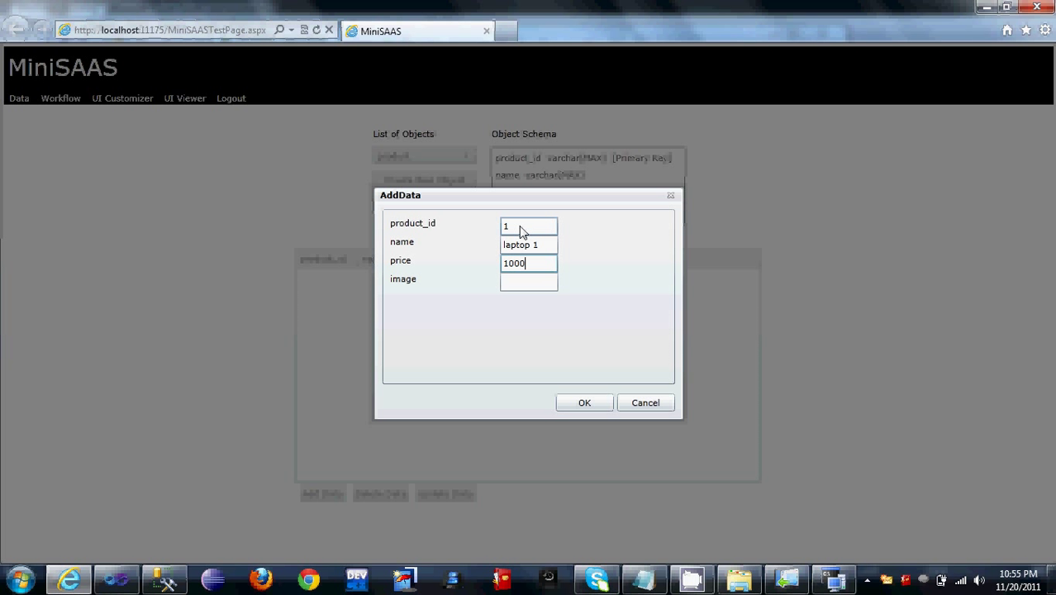
pyautogui.press('Tab')
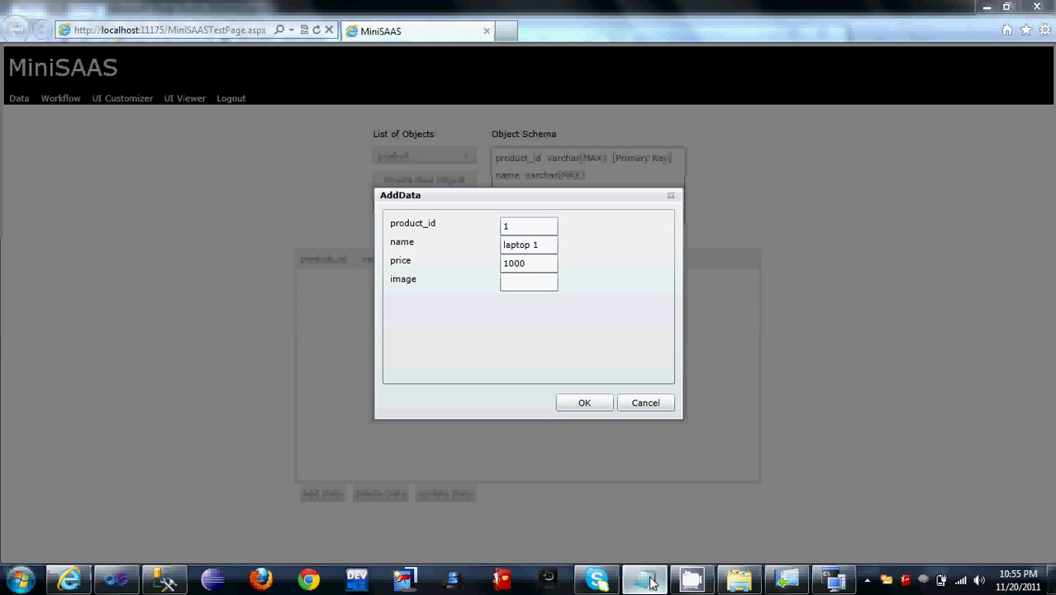
pyautogui.click(650, 581)
pyautogui.press('Down')
pyautogui.press('Down')
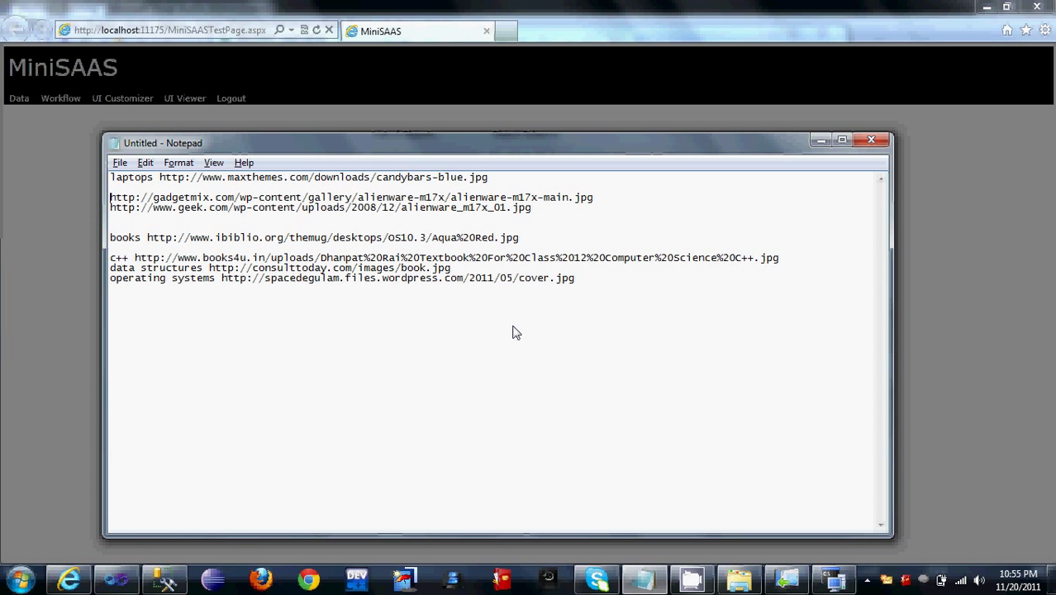
pyautogui.hotkey('shift', 'End')
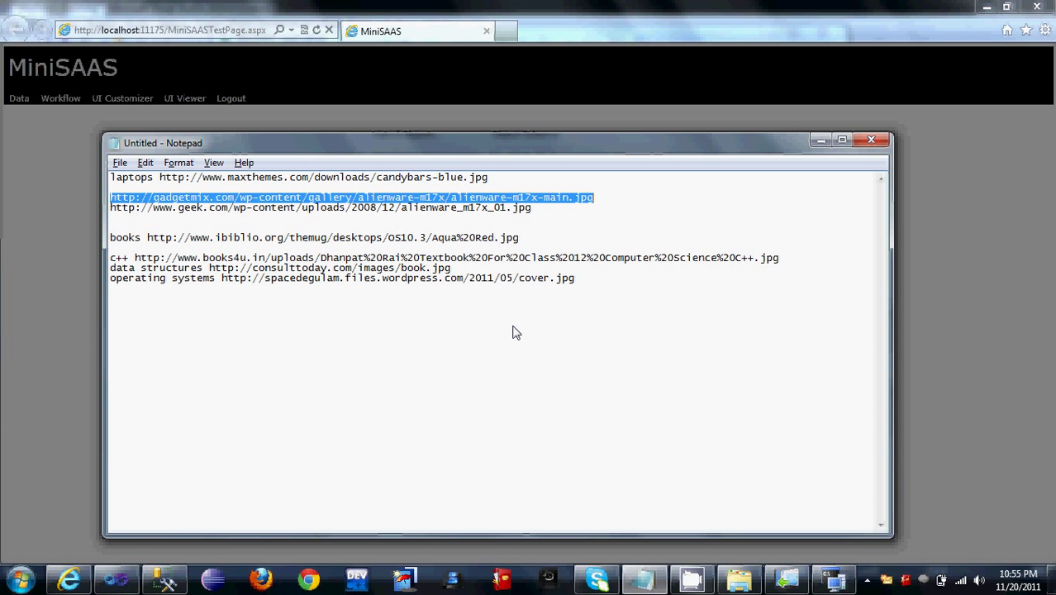
pyautogui.hotkey('alt', 'Tab')
pyautogui.write('7x-main.jpg')
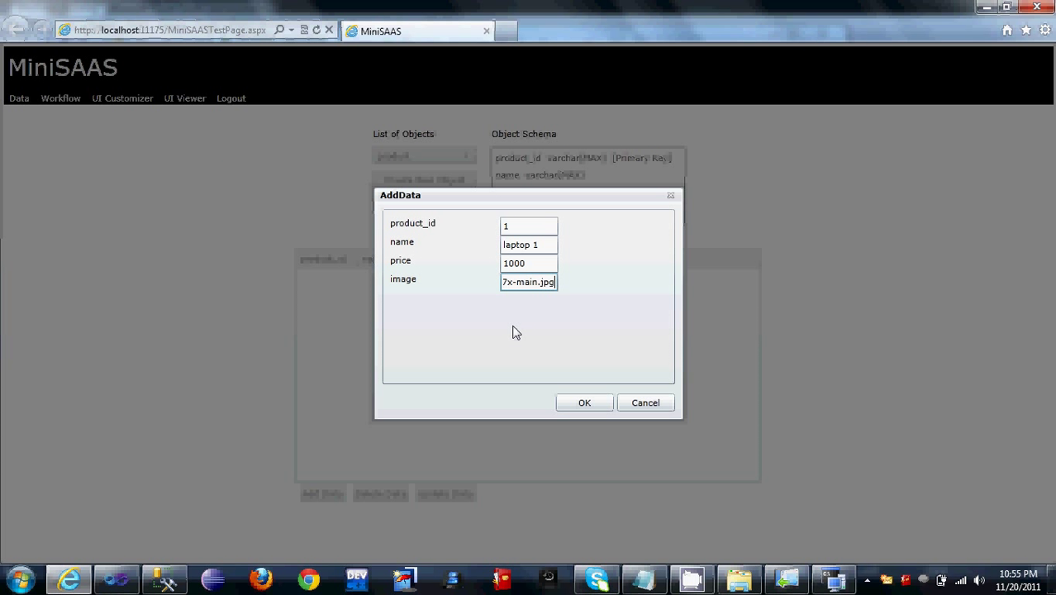
pyautogui.click(587, 404)
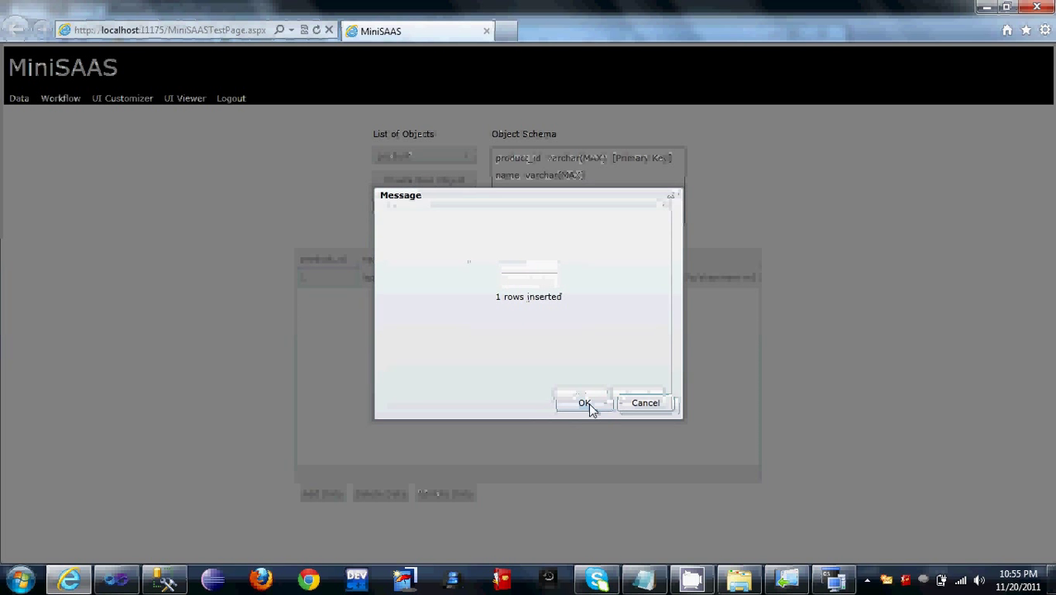
pyautogui.click(589, 403)
# Step: Add product row 2, laptop 2 priced 1500, with the geek.com image URL
pyautogui.click(333, 494)
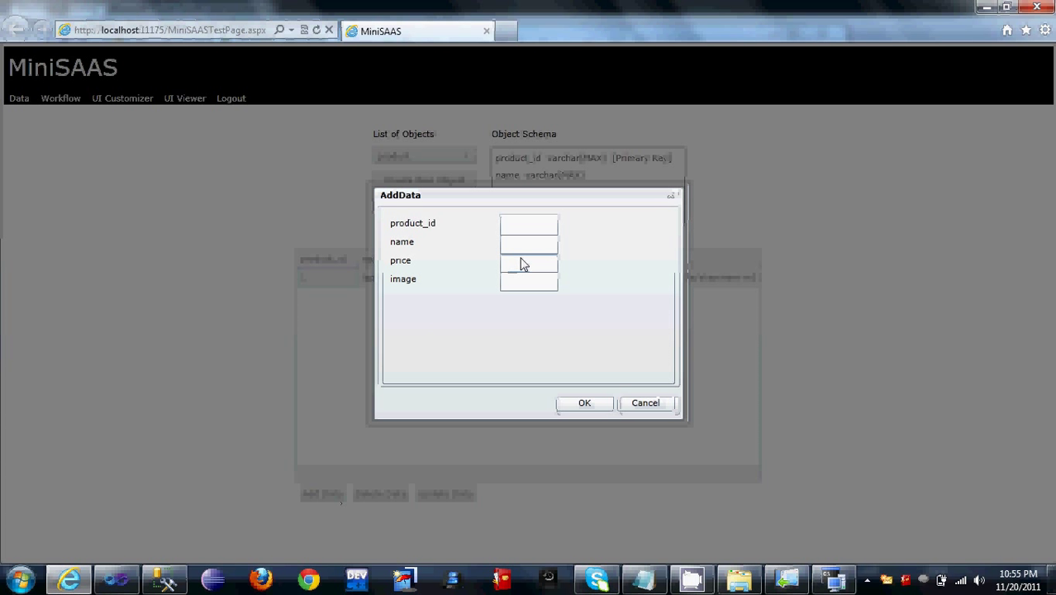
pyautogui.click(547, 229)
pyautogui.write('2')
pyautogui.press('Tab')
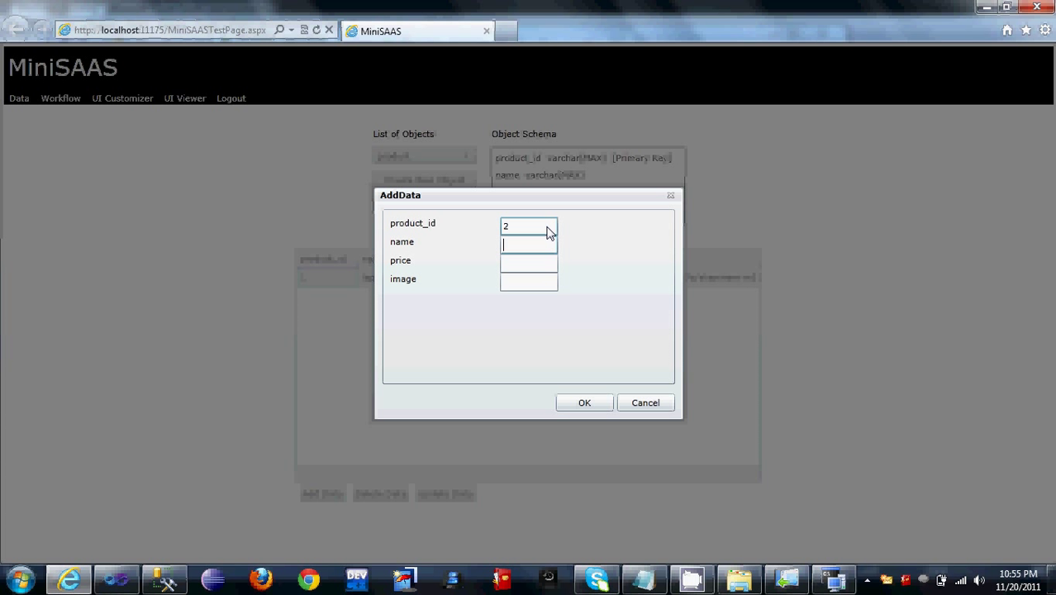
pyautogui.write('laptop 2')
pyautogui.press('Tab')
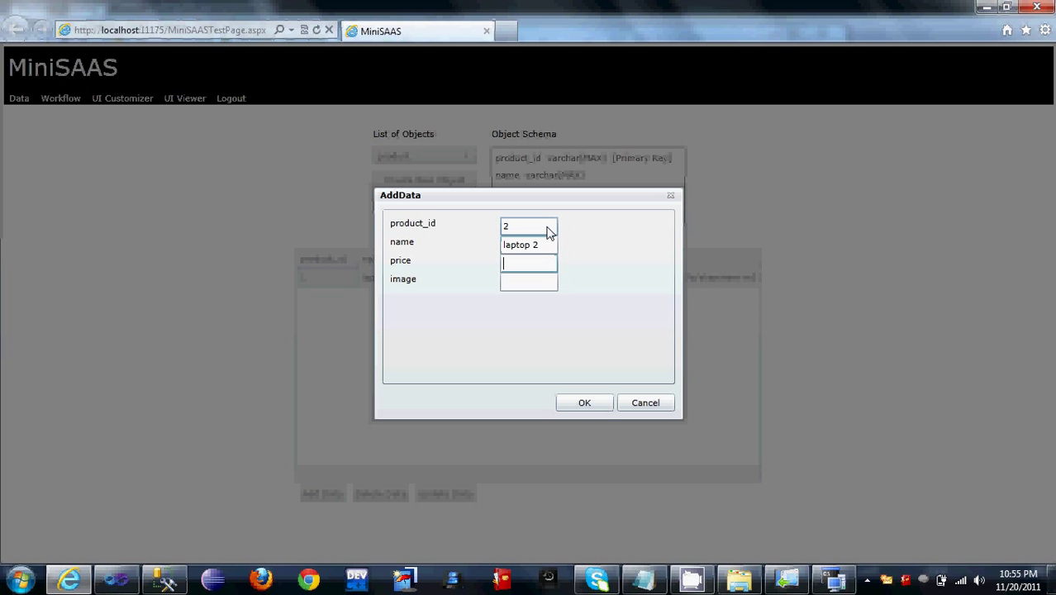
pyautogui.write('1500')
pyautogui.press('Tab')
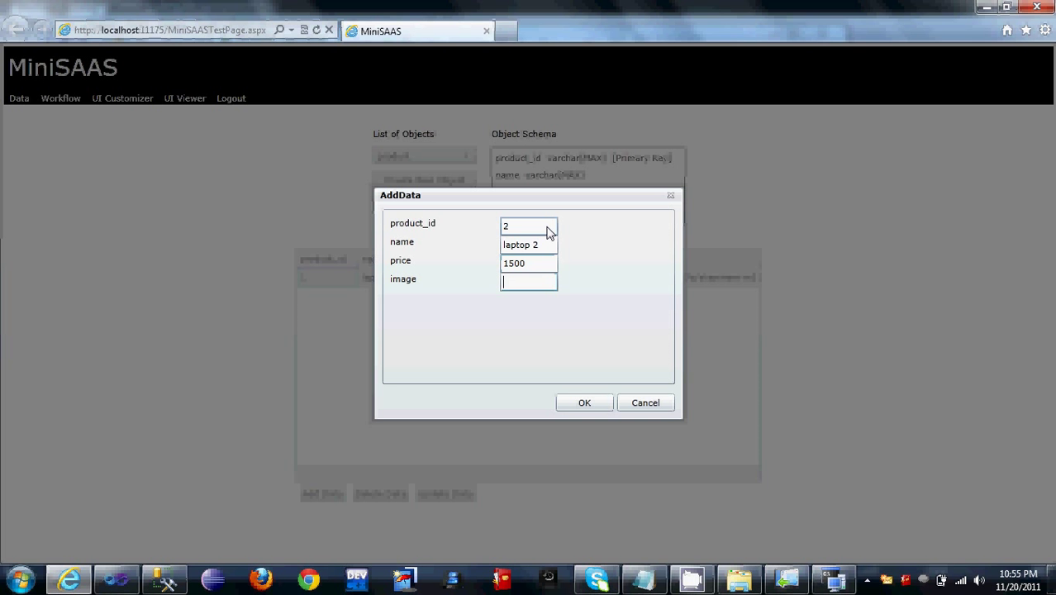
pyautogui.hotkey('alt', 'Tab')
pyautogui.press('Down')
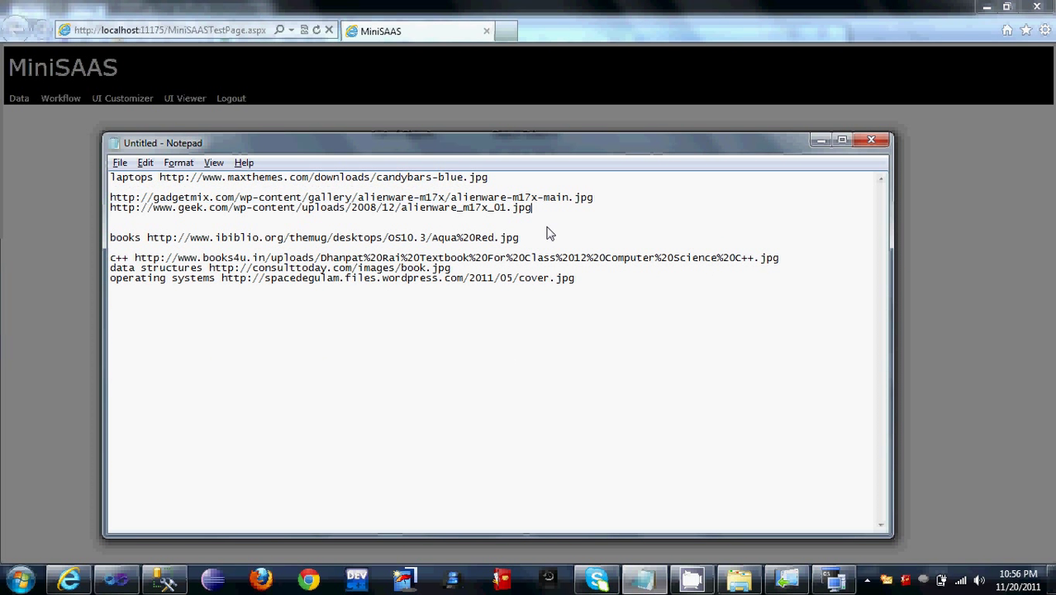
pyautogui.hotkey('shift', 'Home')
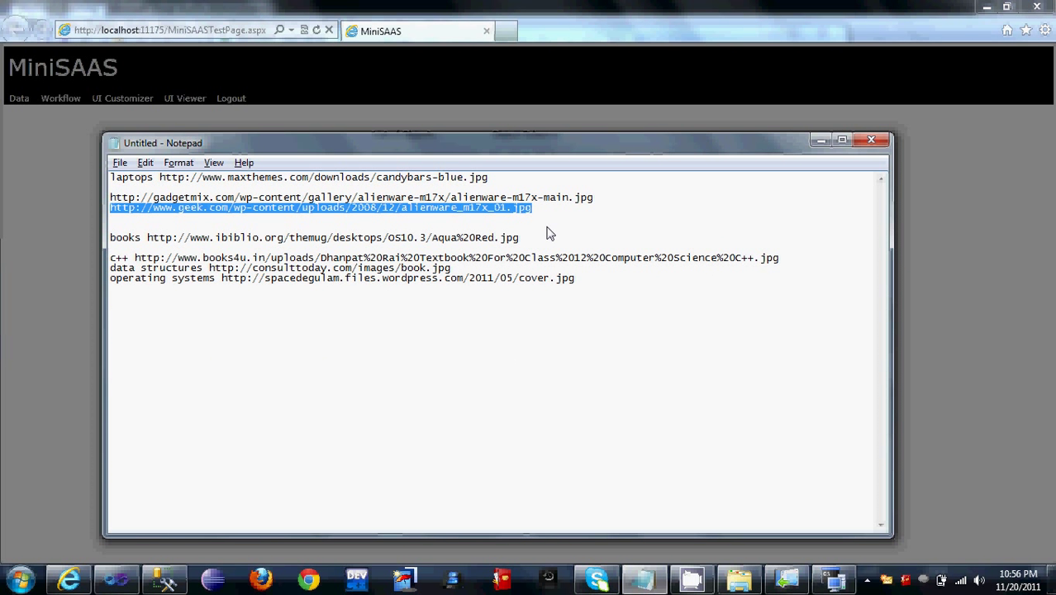
pyautogui.hotkey('ctrl', 'c')
pyautogui.hotkey('alt', 'Tab')
pyautogui.hotkey('ctrl', 'v')
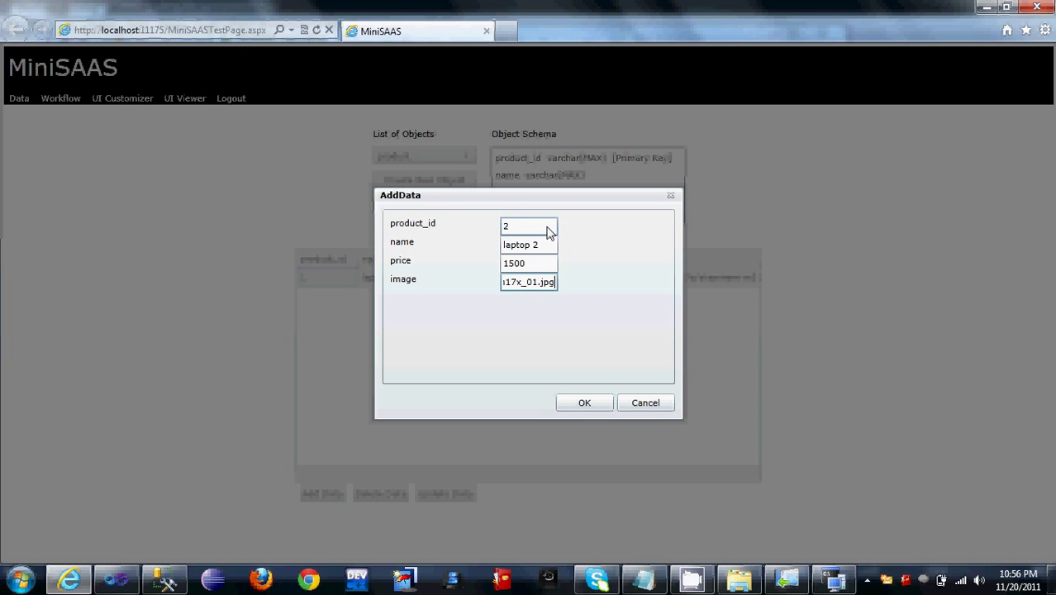
pyautogui.click(577, 405)
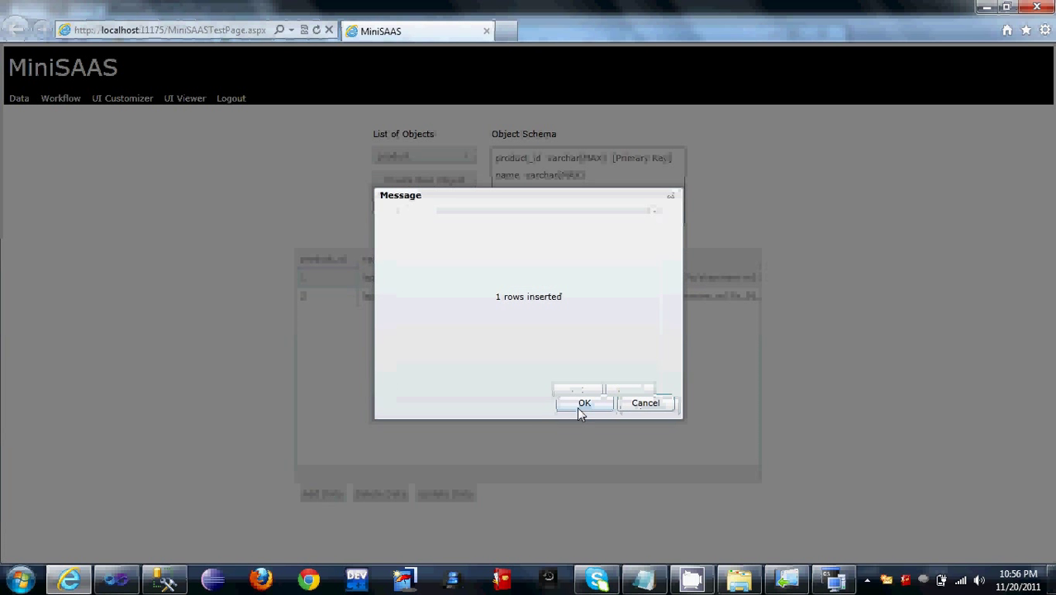
pyautogui.click(576, 406)
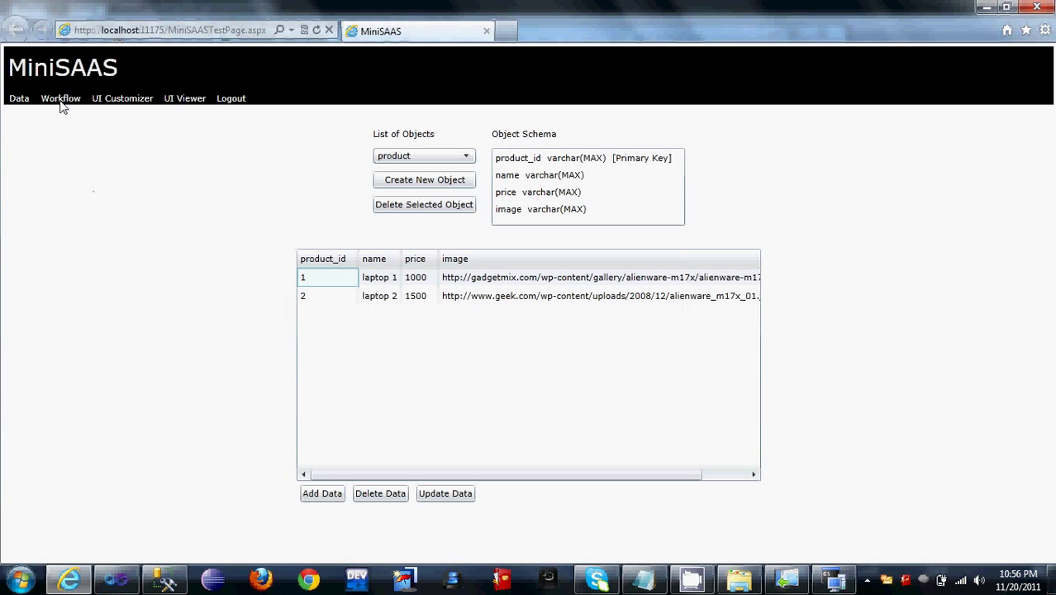
pyautogui.click(61, 103)
# Step: Review the Registration, Checkout, Shipping, Cart and Login workflow methods, then go to UI Customizer
pyautogui.click(318, 148)
pyautogui.click(313, 165)
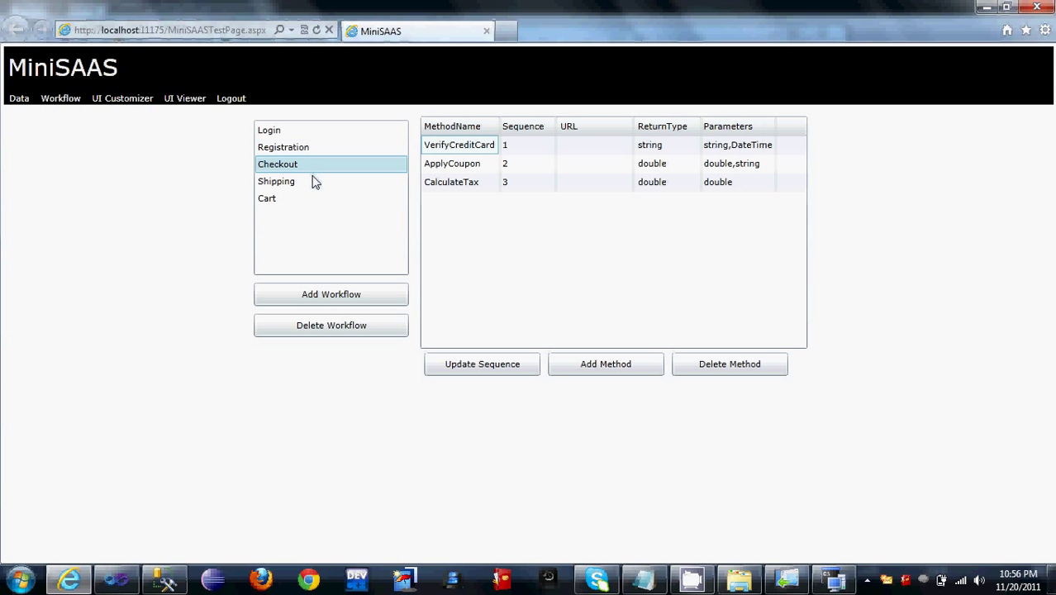
pyautogui.click(314, 181)
pyautogui.click(301, 200)
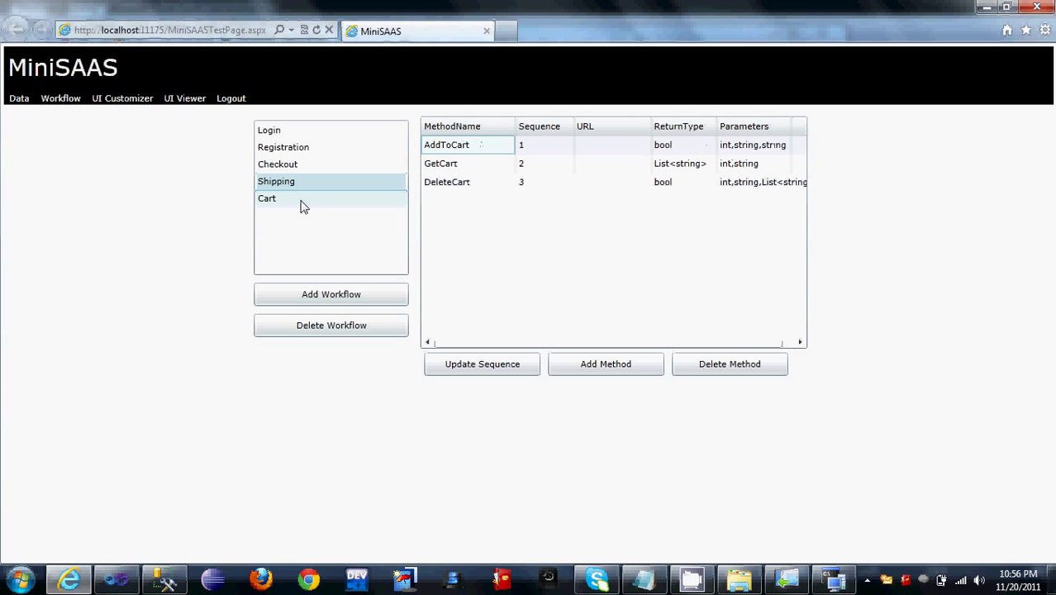
pyautogui.click(293, 132)
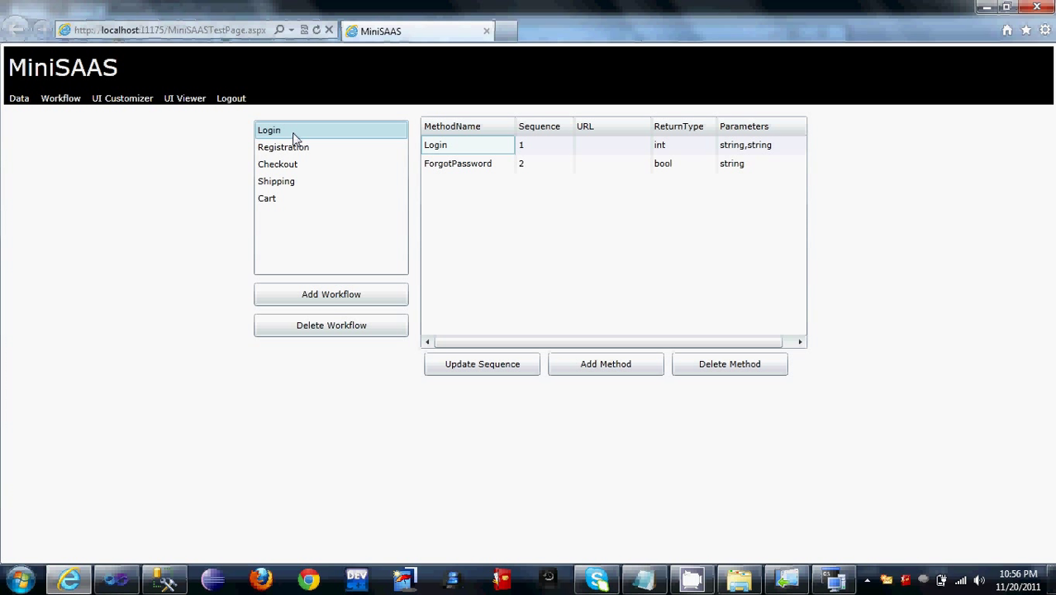
pyautogui.click(130, 105)
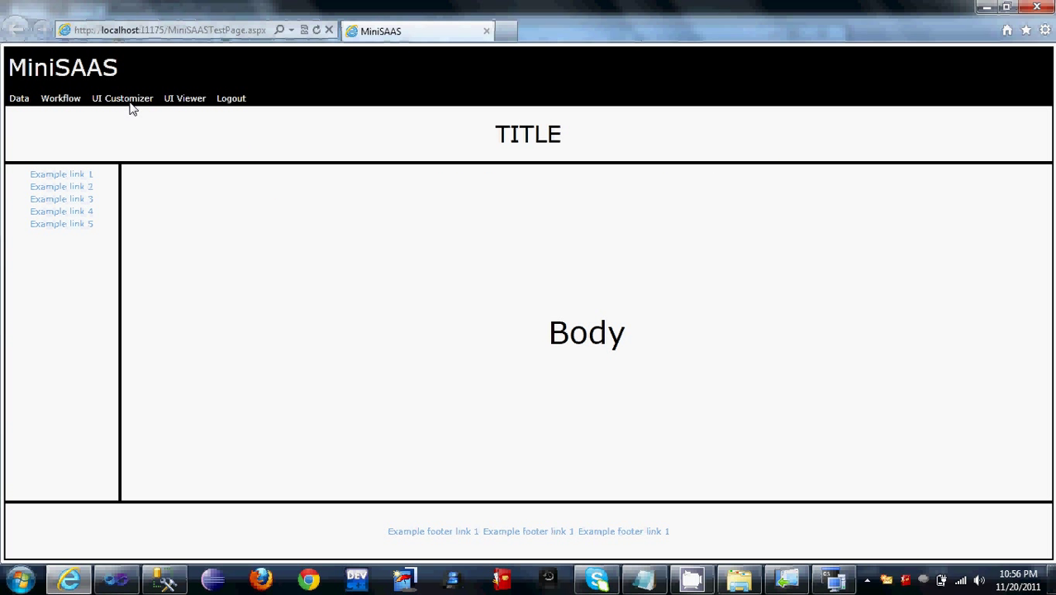
# Step: Preview the storefront, title the header 'Laptop Store', and copy the laptops image URL from Notepad
pyautogui.click(186, 103)
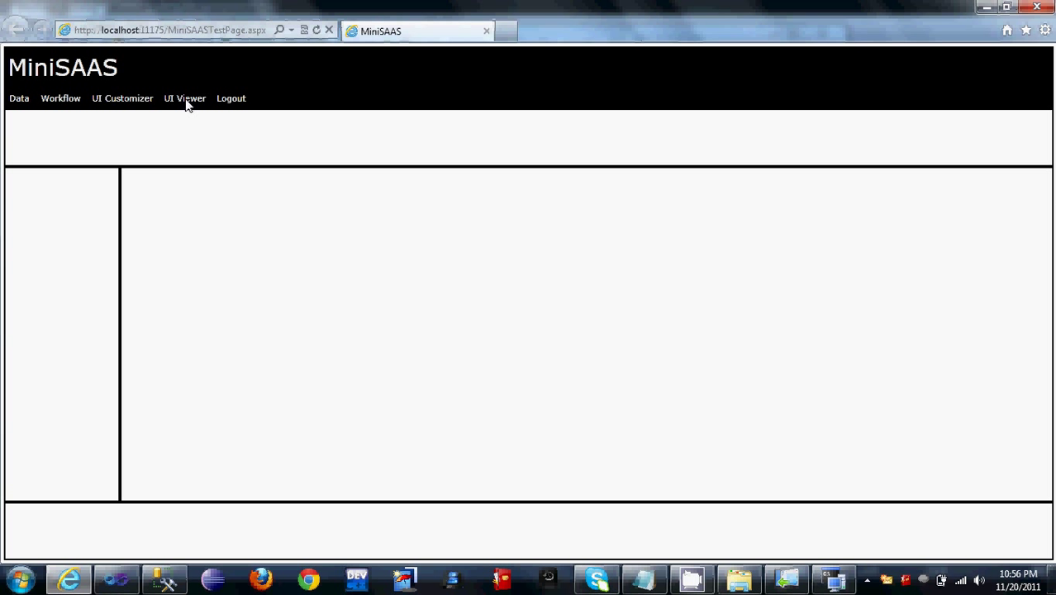
pyautogui.click(119, 109)
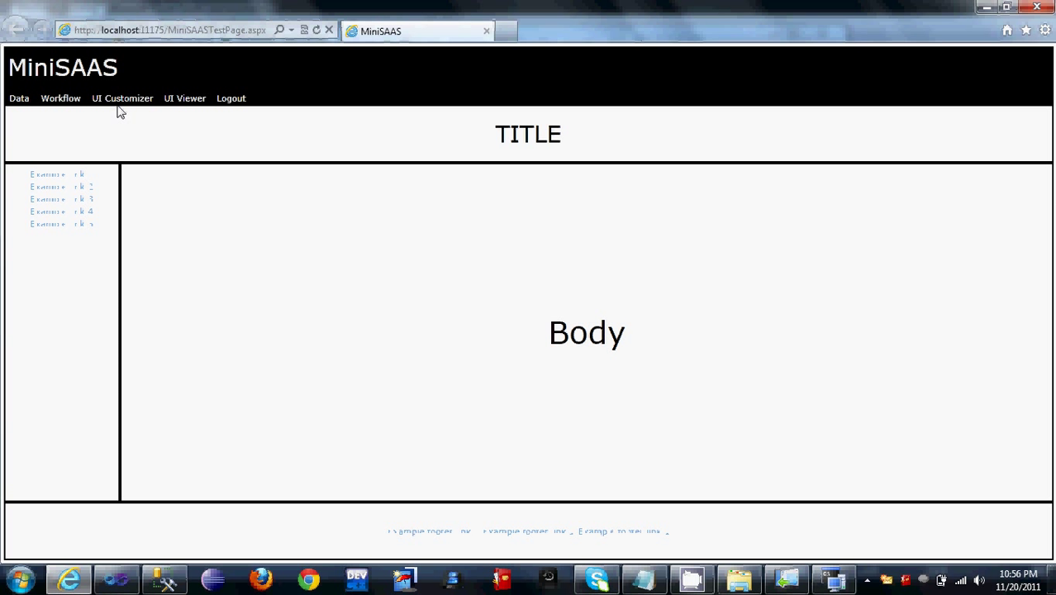
pyautogui.click(291, 133)
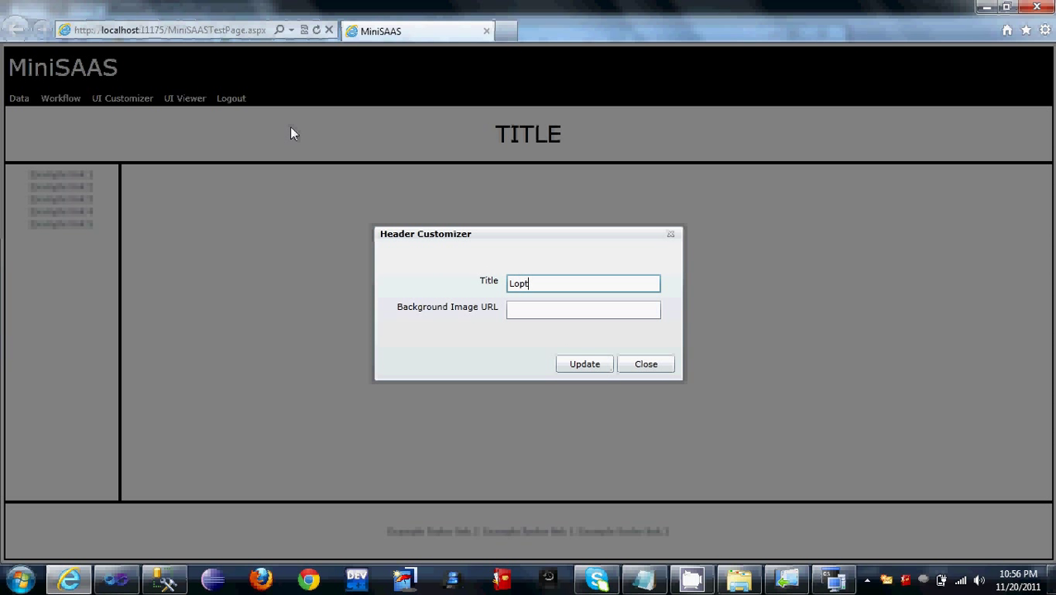
pyautogui.write('Laptop Store')
pyautogui.click(653, 567)
pyautogui.press('Up')
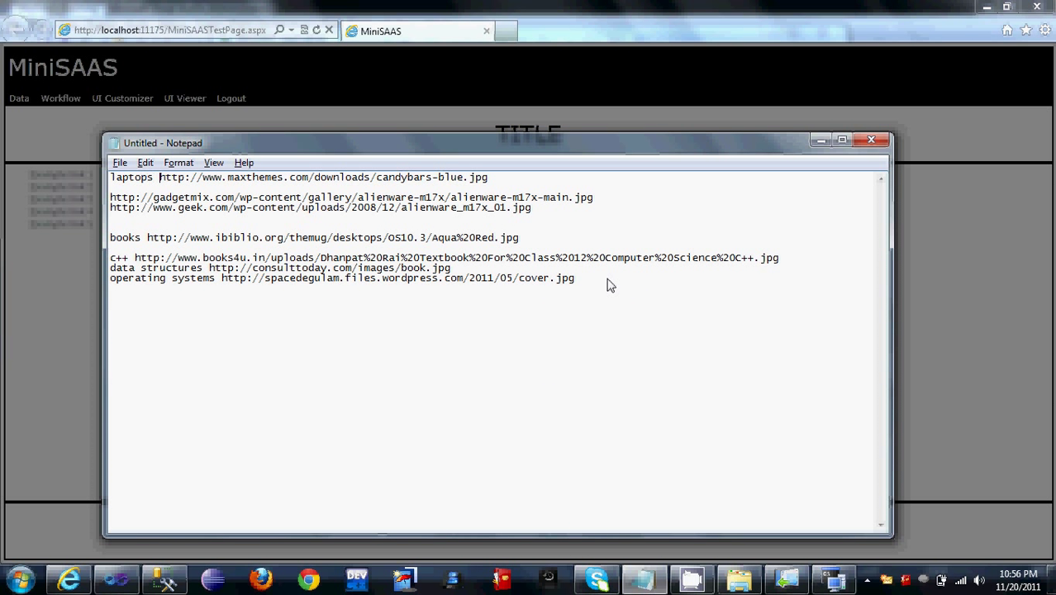
pyautogui.press('Up')
pyautogui.press('Home')
pyautogui.hotkey('ctrl', 'Right')
pyautogui.hotkey('shift', 'End')
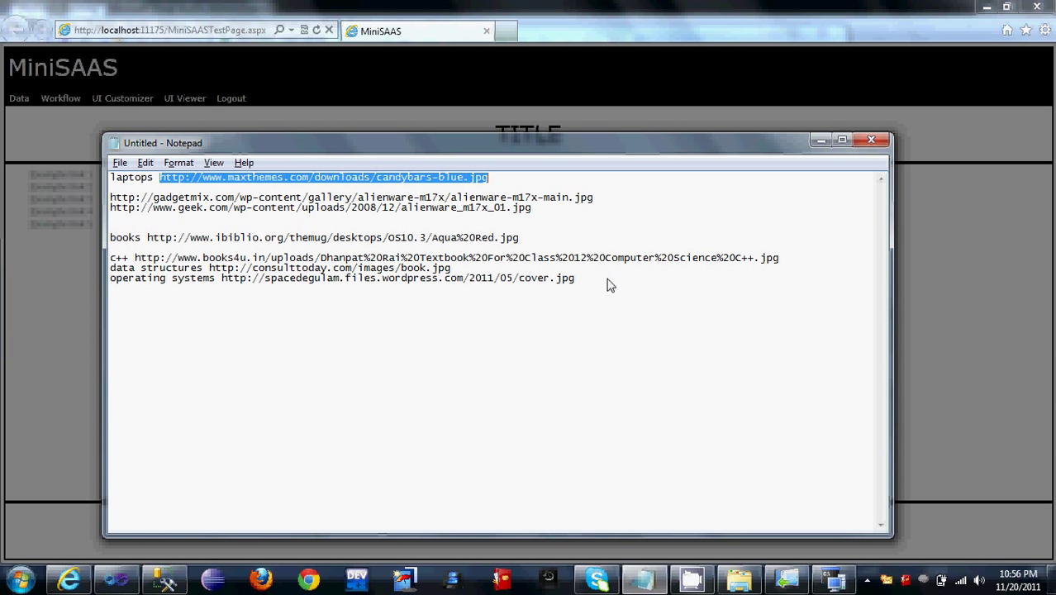
# Step: Save the laptops image (candybars-blue.jpg) as header background and check it in UI Viewer
pyautogui.hotkey('alt', 'Tab')
pyautogui.click(578, 312)
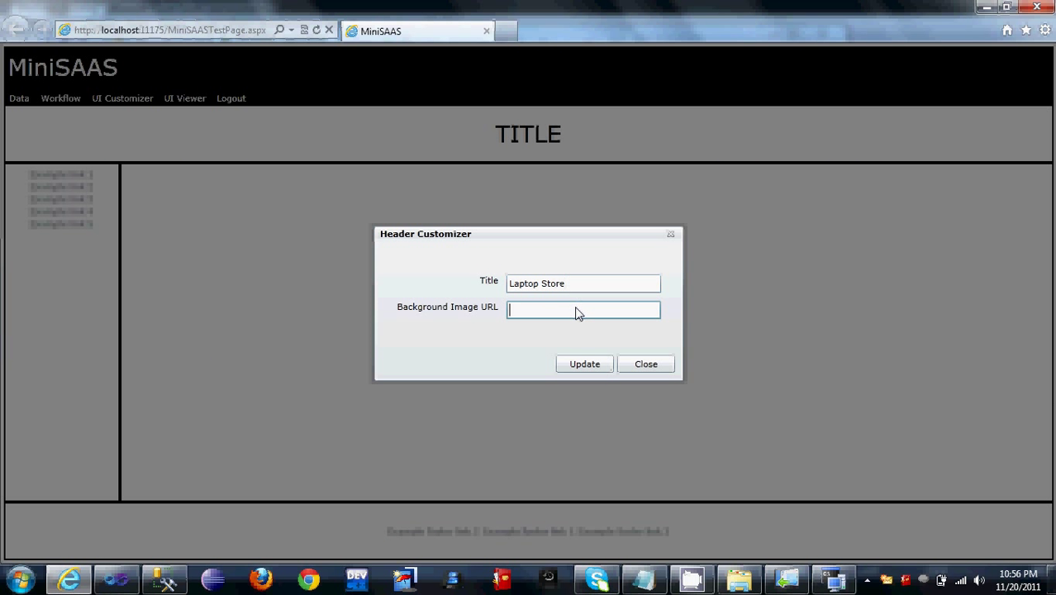
pyautogui.hotkey('ctrl', 'v')
pyautogui.click(578, 363)
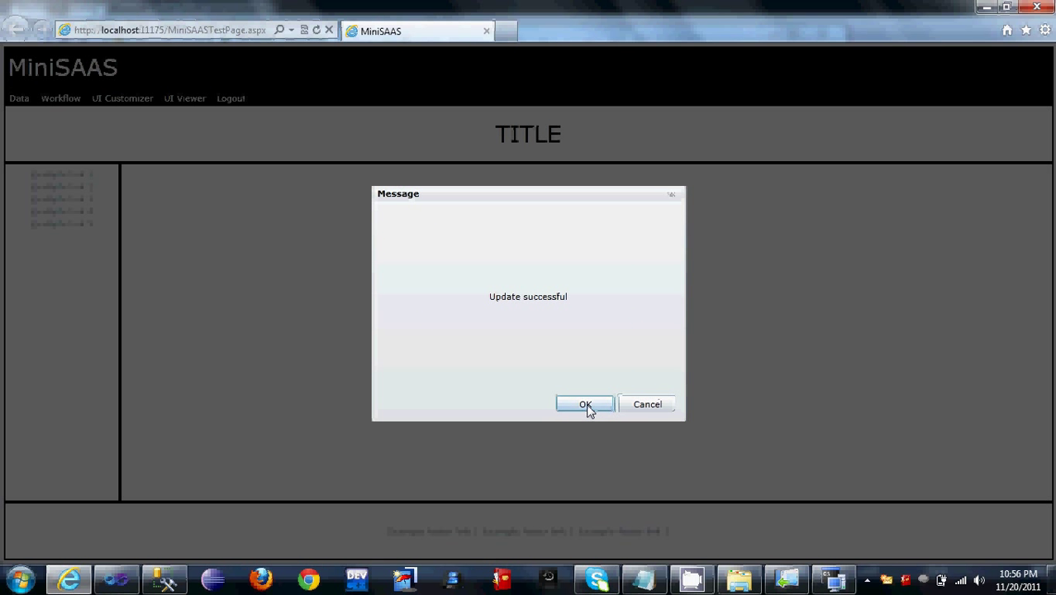
pyautogui.click(585, 403)
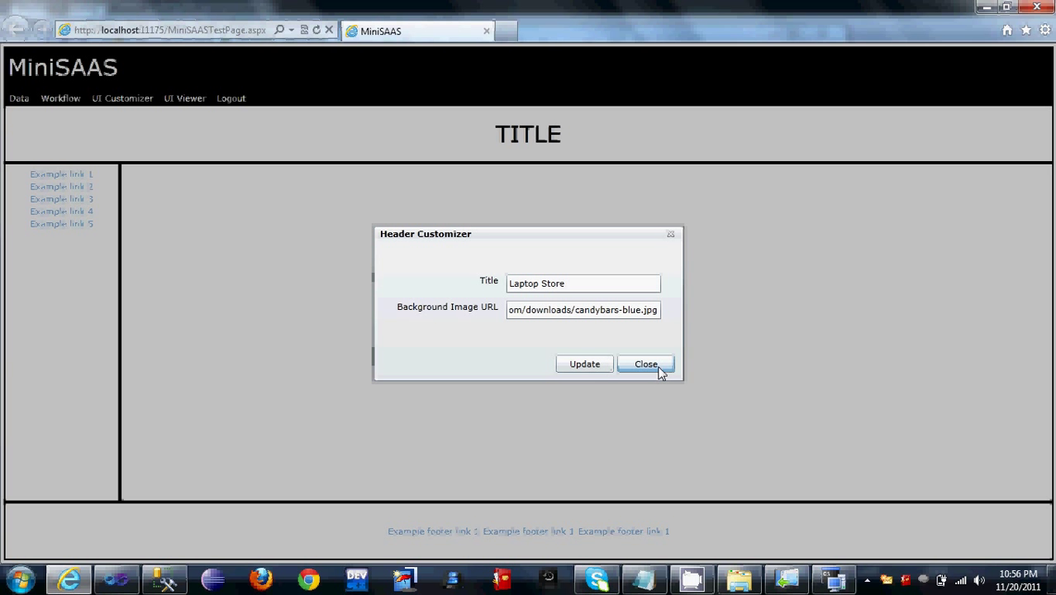
pyautogui.click(646, 364)
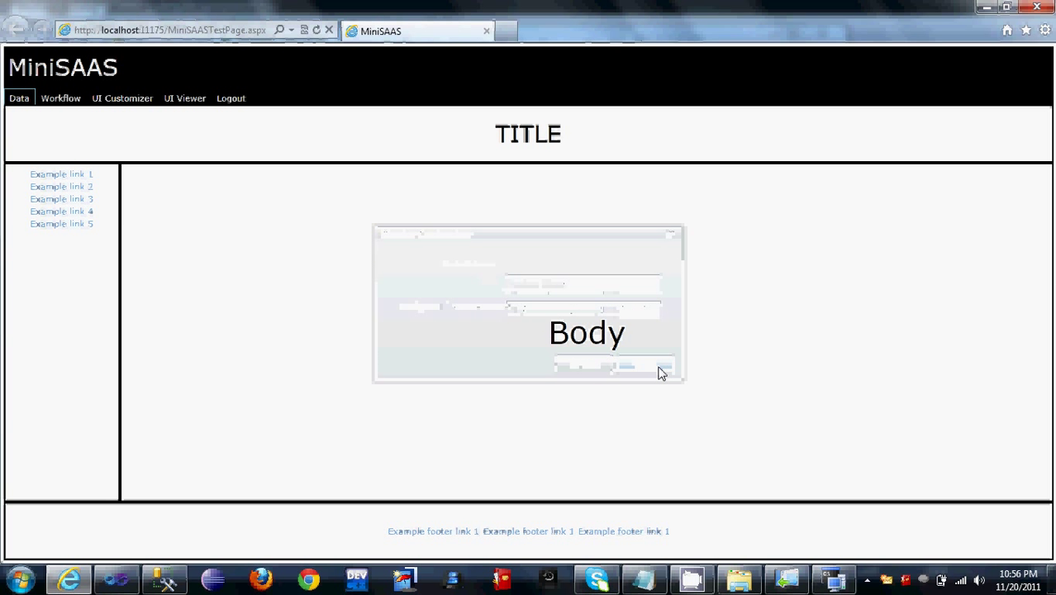
pyautogui.click(186, 98)
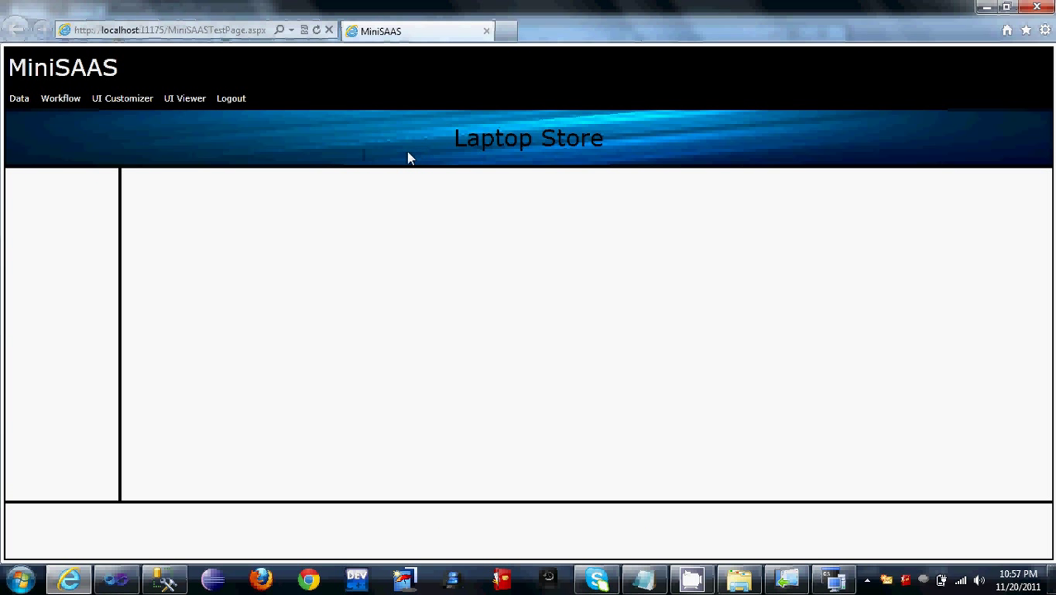
pyautogui.click(125, 98)
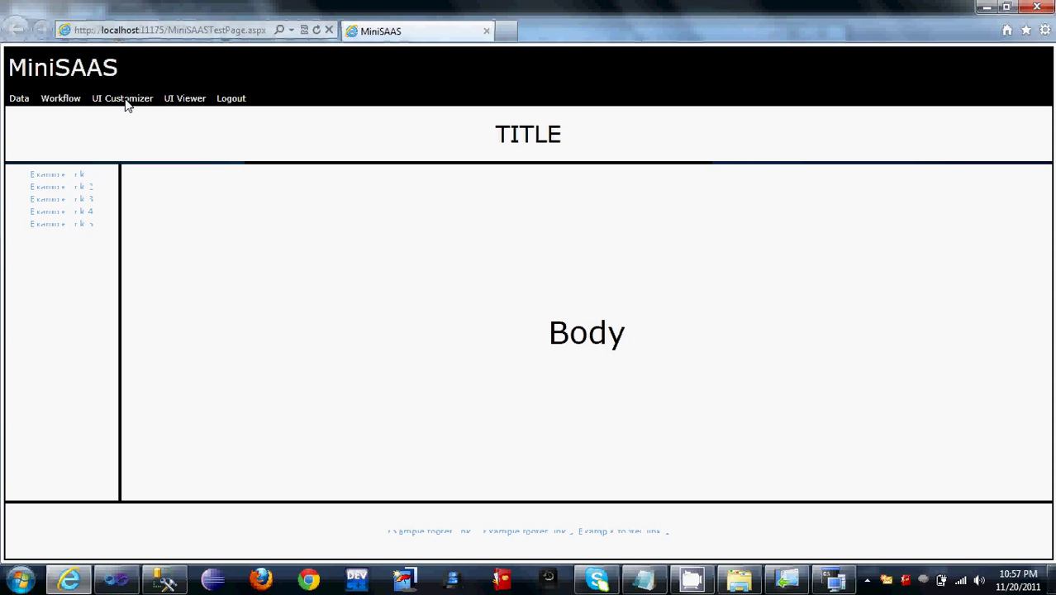
pyautogui.click(79, 270)
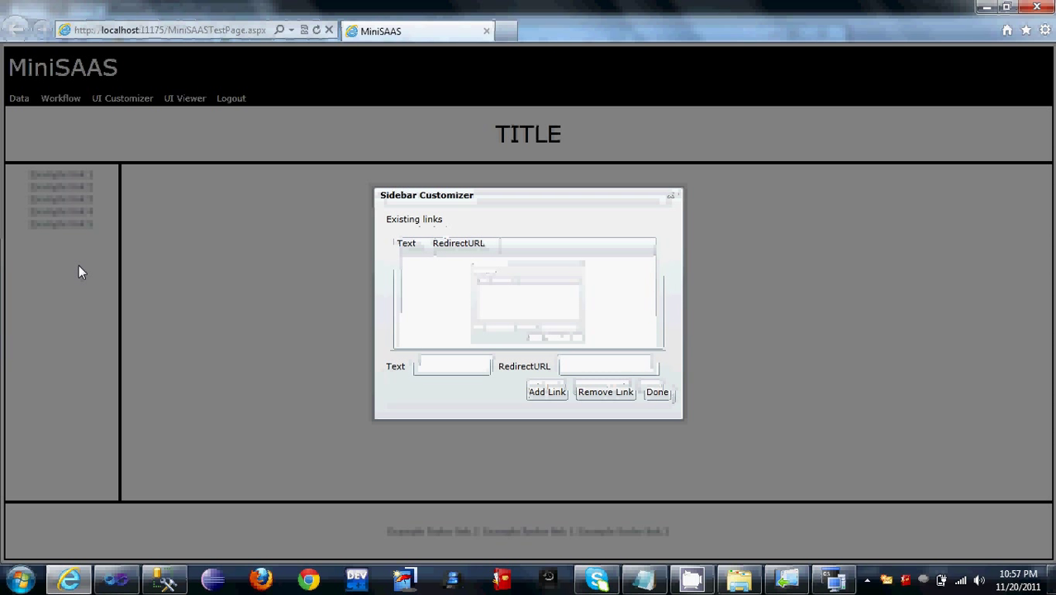
pyautogui.click(463, 374)
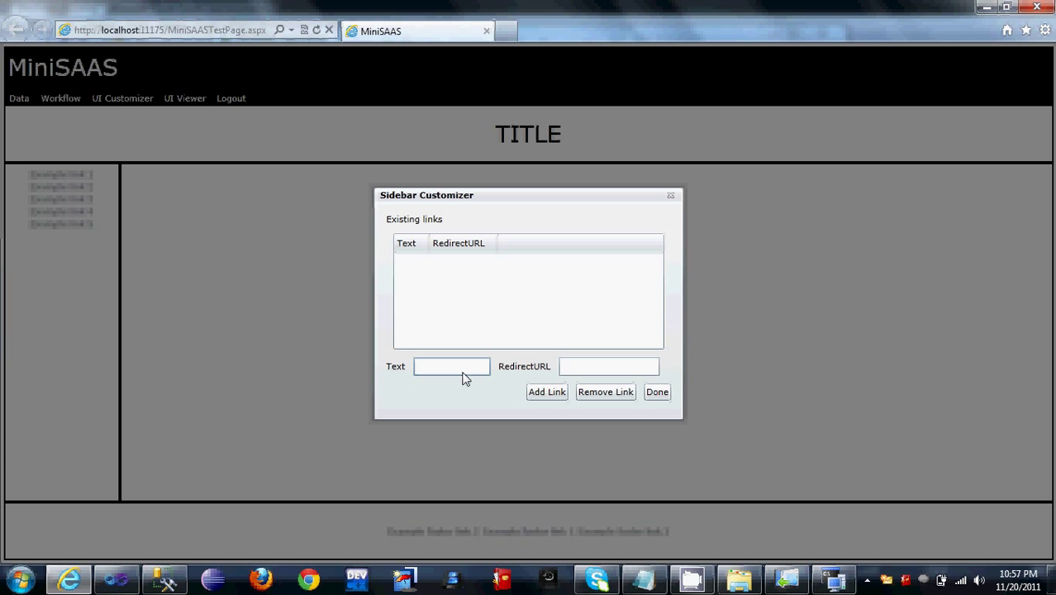
pyautogui.write('Microsoft')
pyautogui.press('Tab')
pyautogui.write('htt')
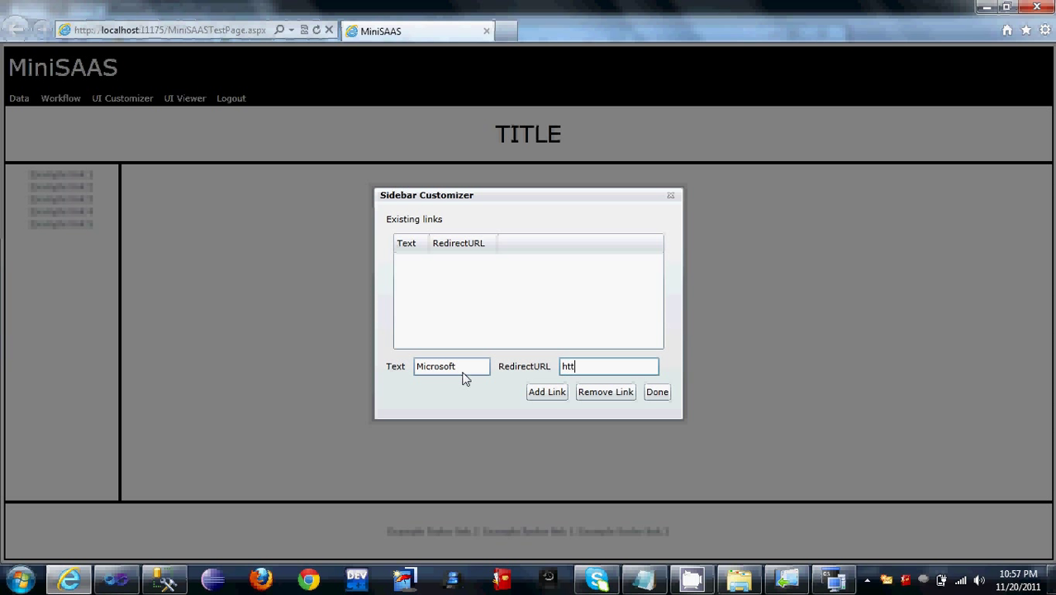
pyautogui.write('p://micorosoft.com')
pyautogui.click(546, 392)
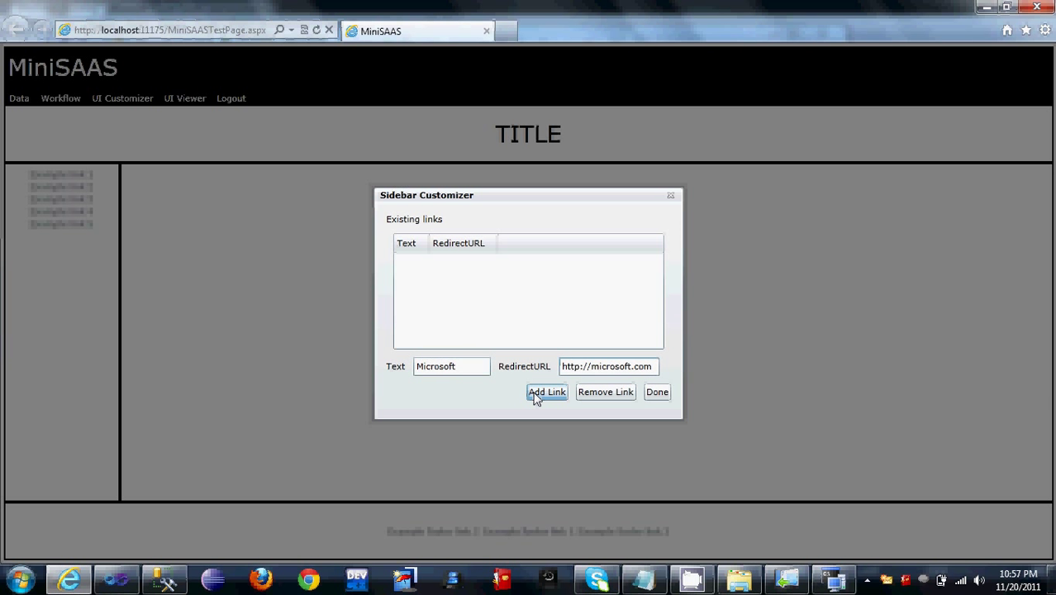
pyautogui.click(653, 395)
pyautogui.click(336, 544)
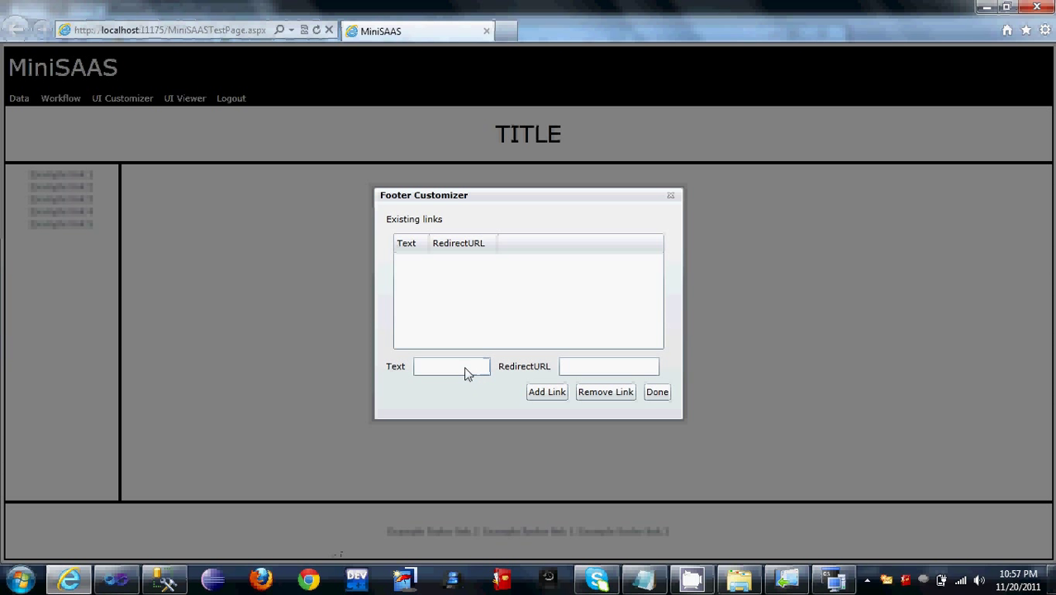
pyautogui.click(465, 372)
pyautogui.write('Facebook')
pyautogui.press('Tab')
pyautogui.write('http')
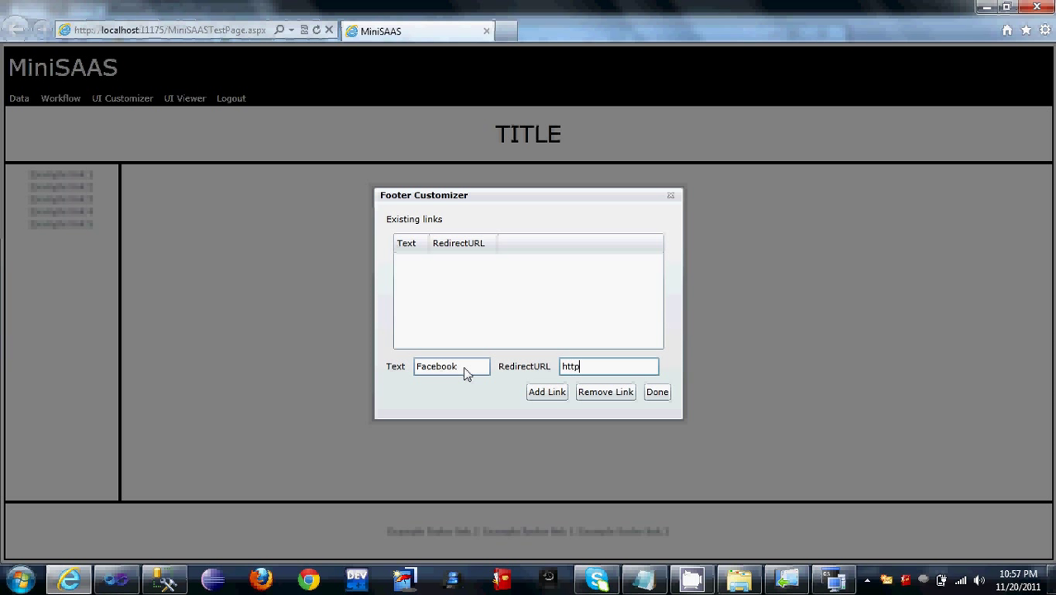
pyautogui.write('://facebook.com')
pyautogui.click(550, 398)
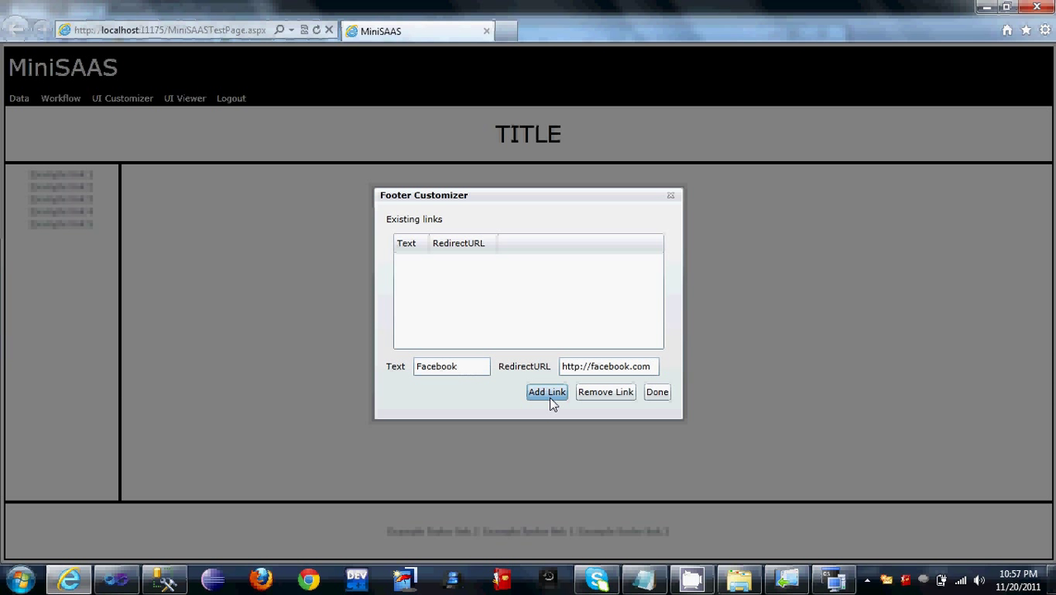
pyautogui.click(661, 399)
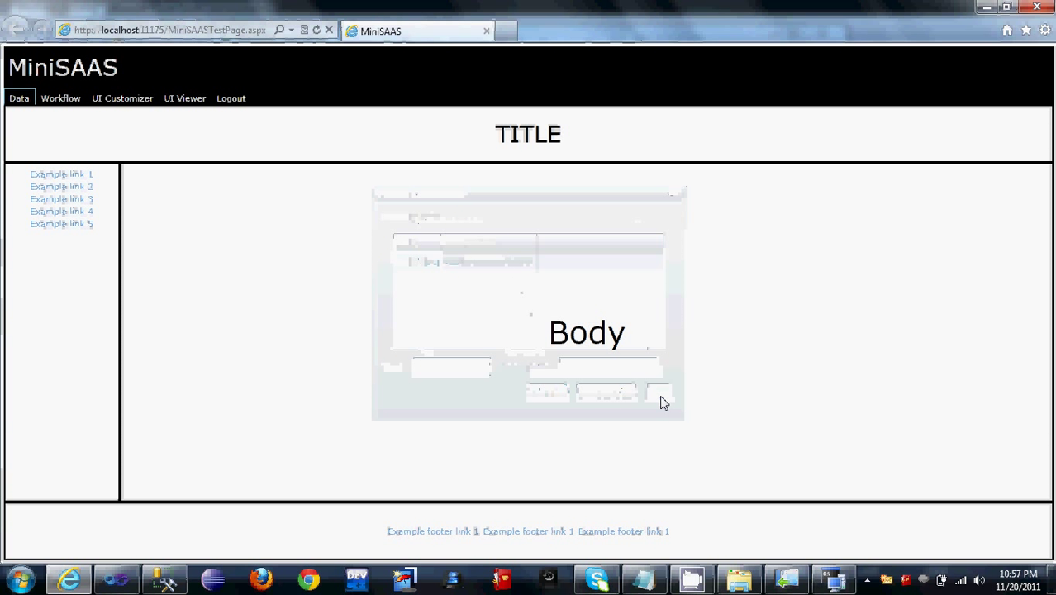
# Step: Preview the AvailableProducts page and add it to the site body
pyautogui.click(443, 339)
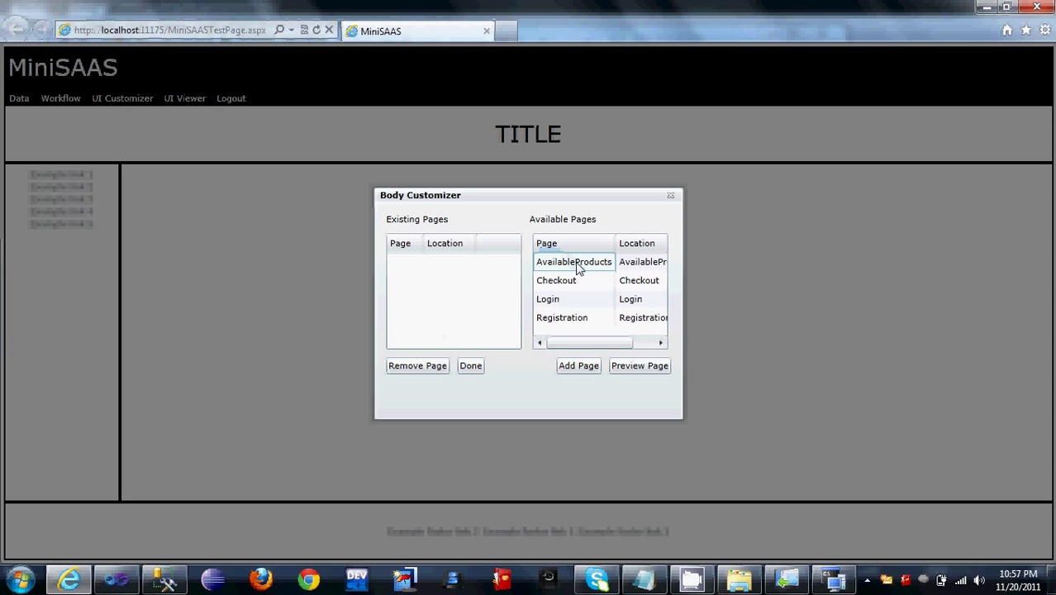
pyautogui.click(579, 262)
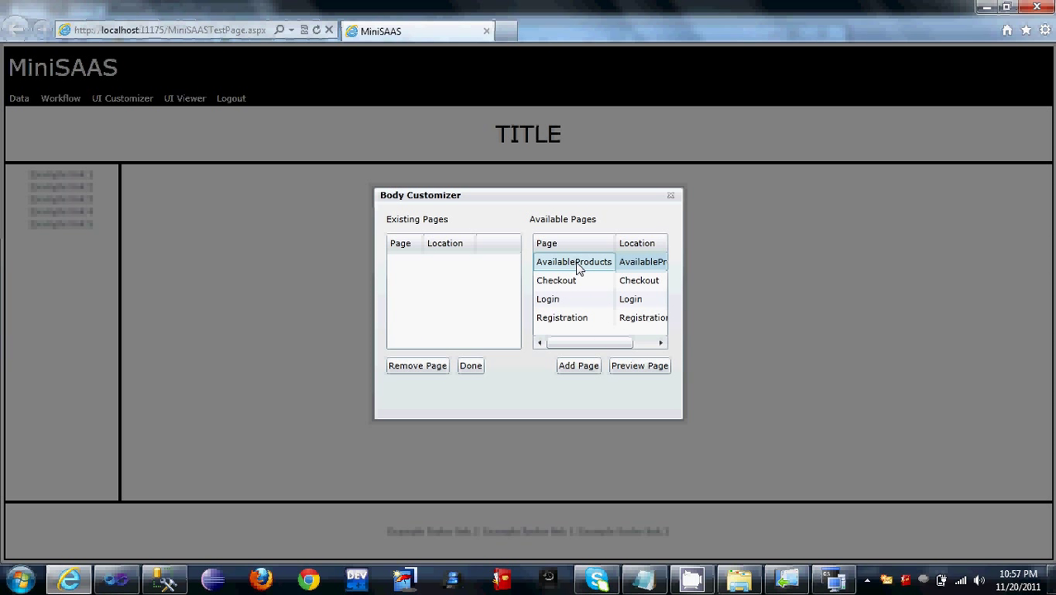
pyautogui.click(649, 366)
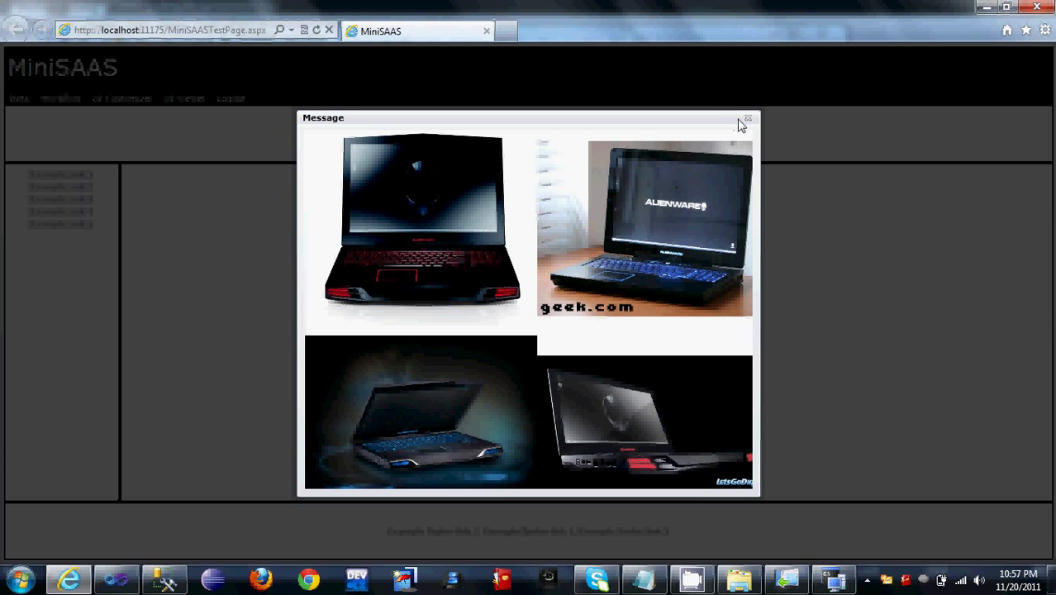
pyautogui.click(748, 122)
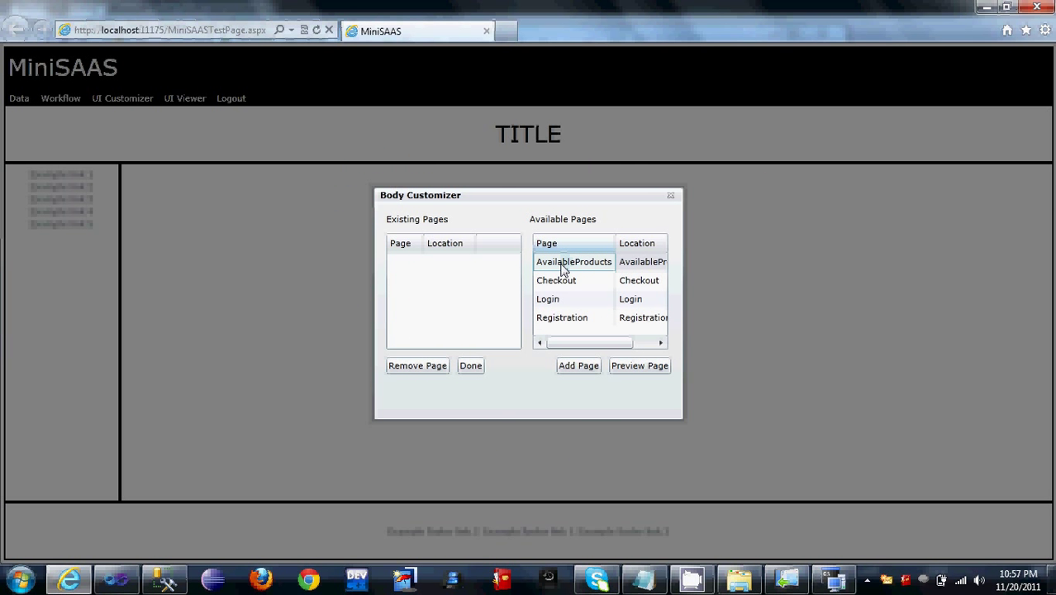
pyautogui.click(566, 365)
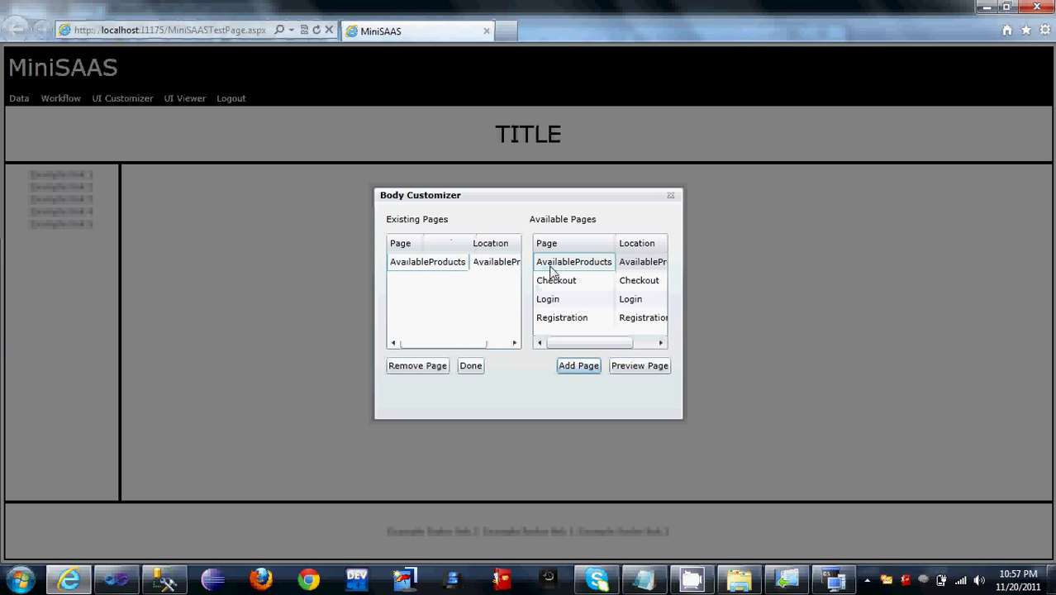
# Step: Add the Checkout, Login and Registration pages to the body and view the site
pyautogui.click(560, 283)
pyautogui.click(577, 364)
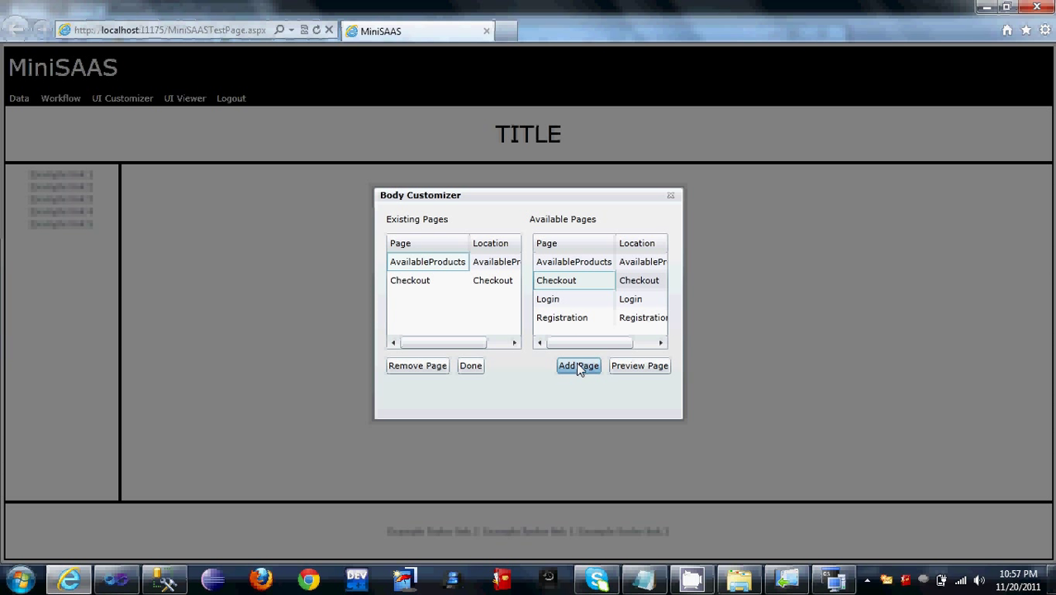
pyautogui.click(557, 304)
pyautogui.click(579, 365)
pyautogui.click(563, 321)
pyautogui.click(585, 368)
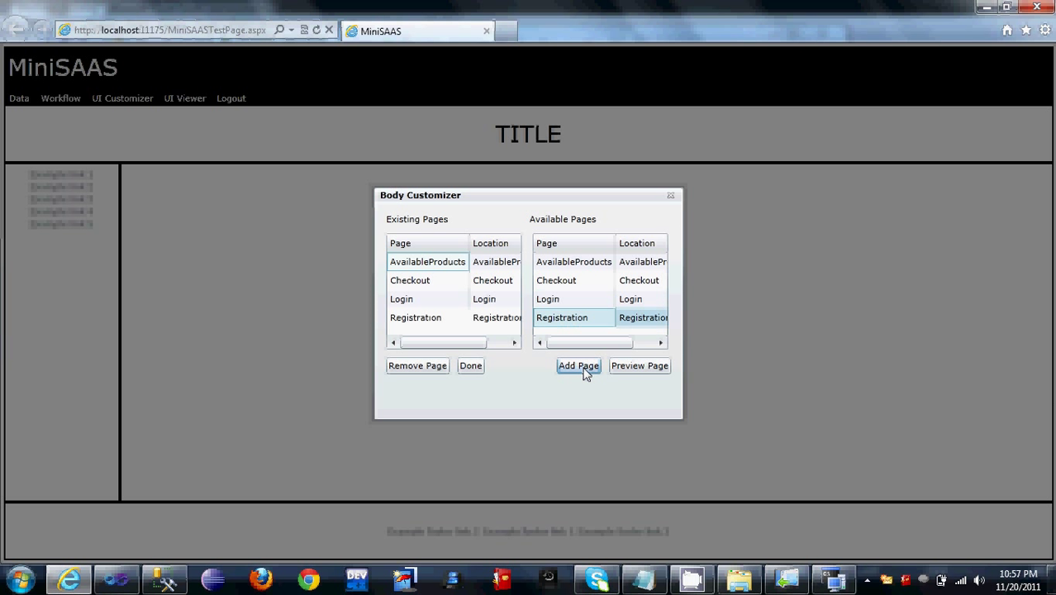
pyautogui.click(470, 368)
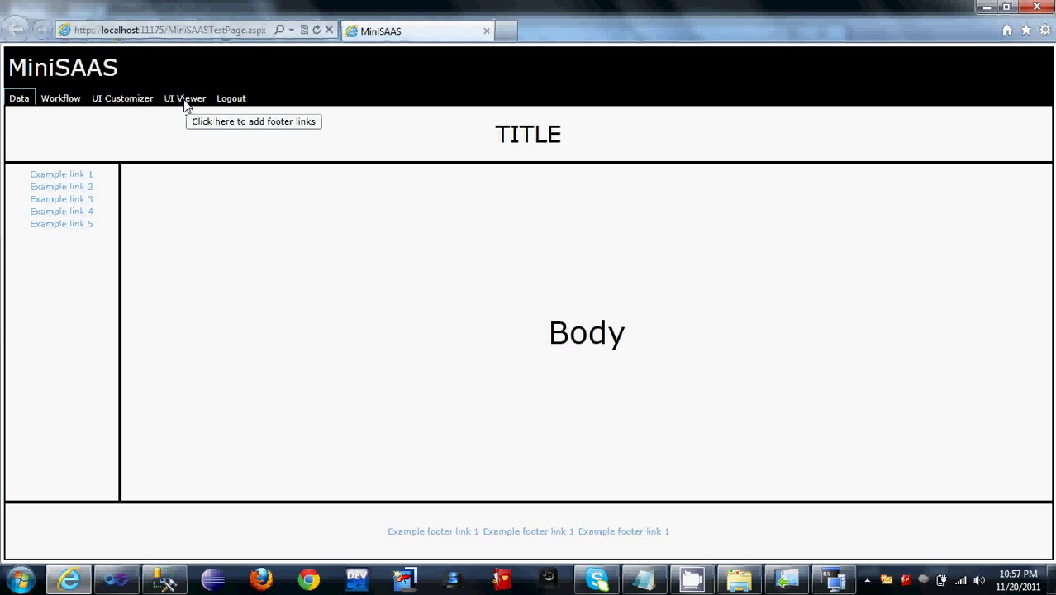
pyautogui.click(186, 100)
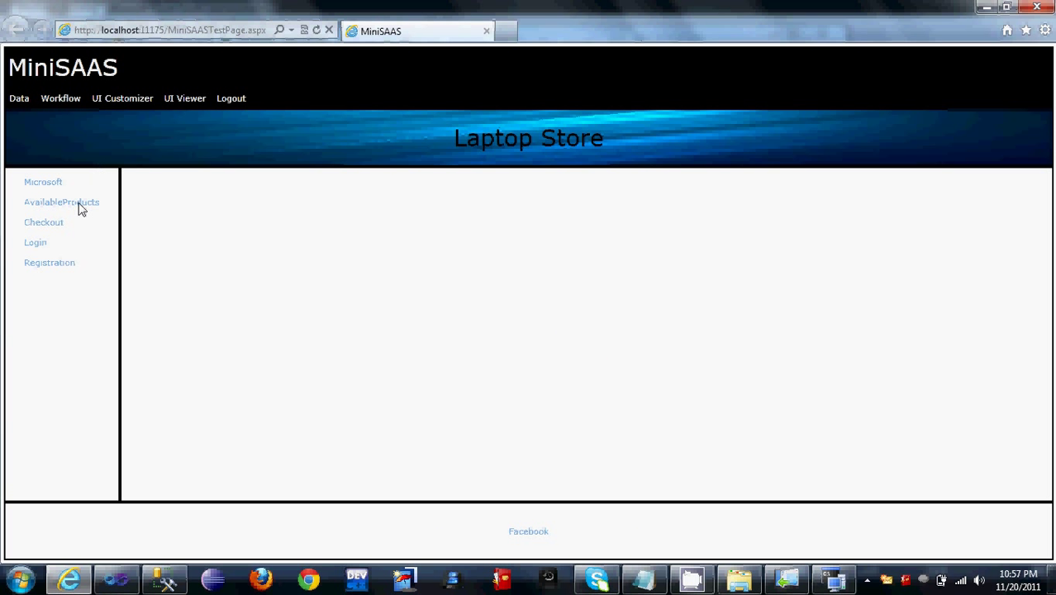
# Step: Log out of the tenant account and sign in as a user of OrgID 22
pyautogui.click(37, 243)
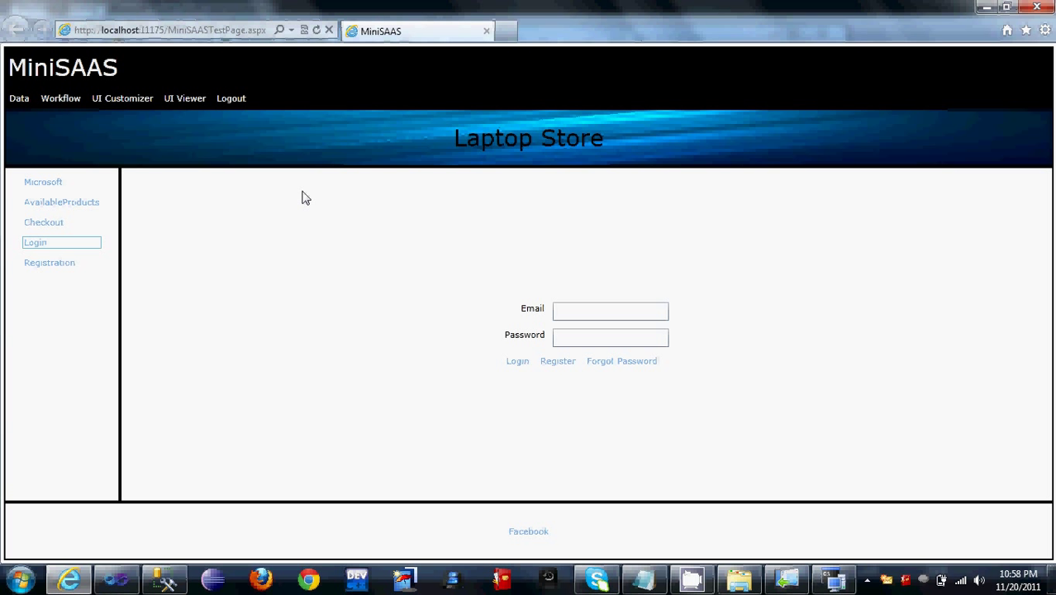
pyautogui.click(233, 99)
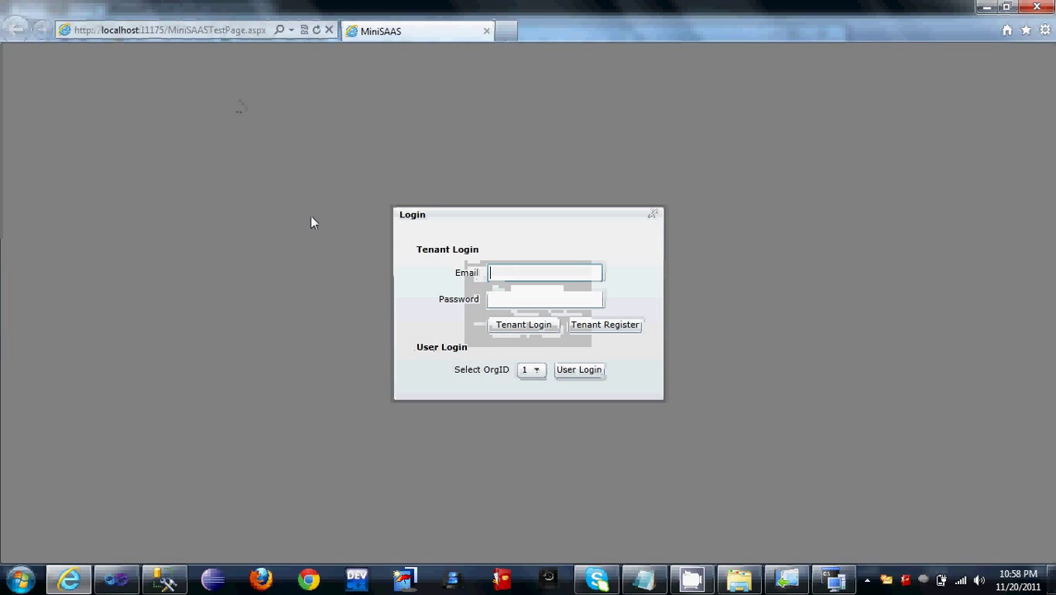
pyautogui.click(536, 370)
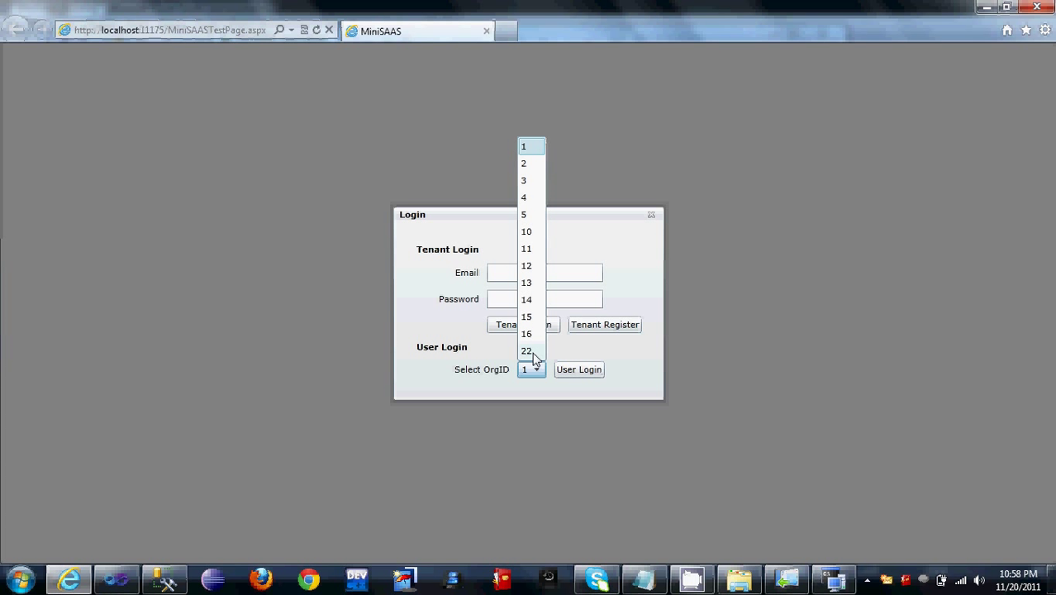
pyautogui.click(533, 353)
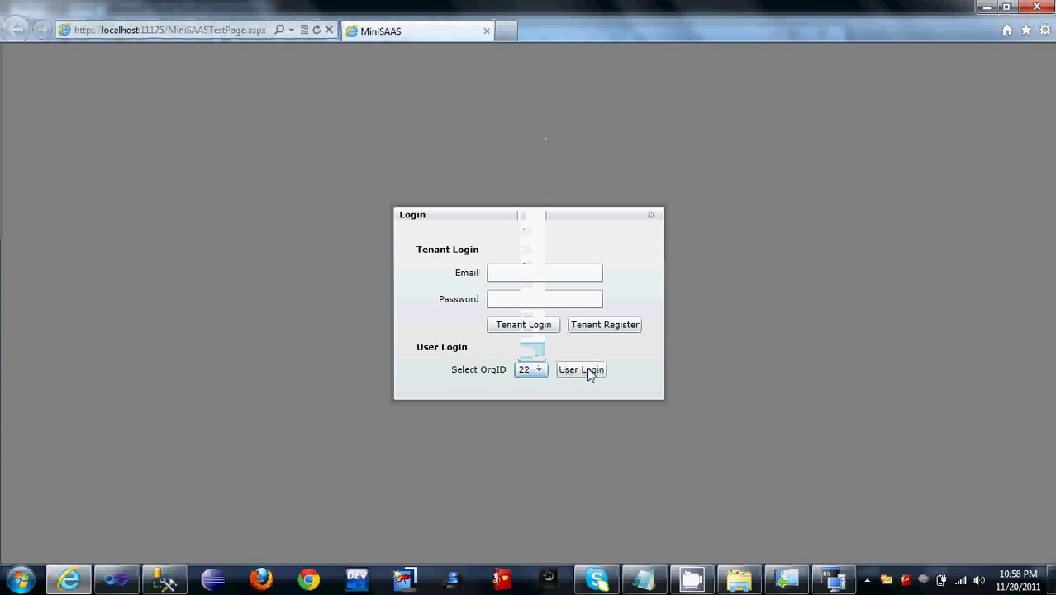
pyautogui.click(587, 368)
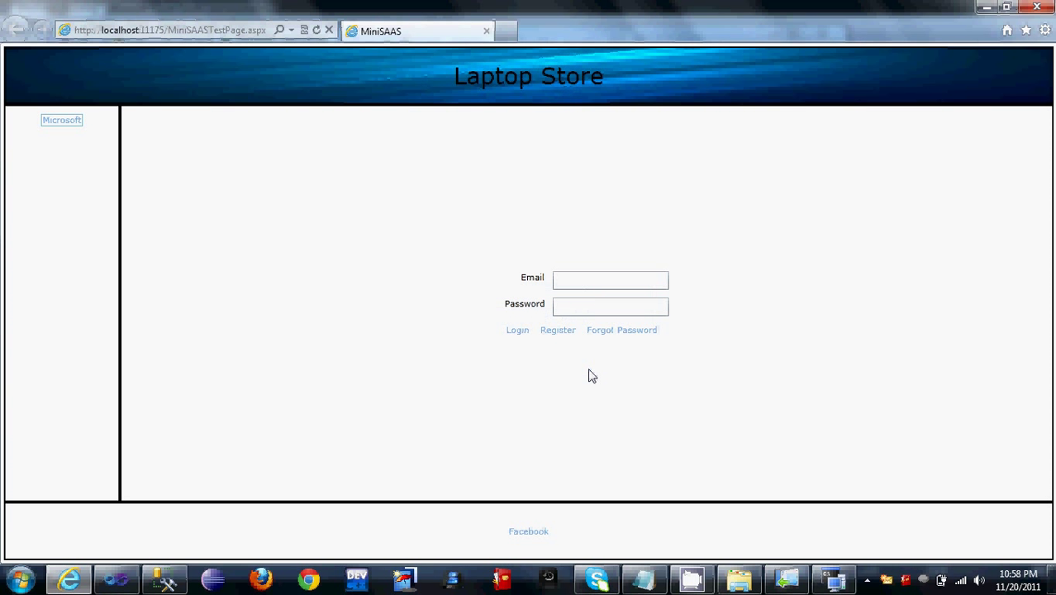
# Step: Register a new shopper account with an email address and a matching password
pyautogui.click(578, 283)
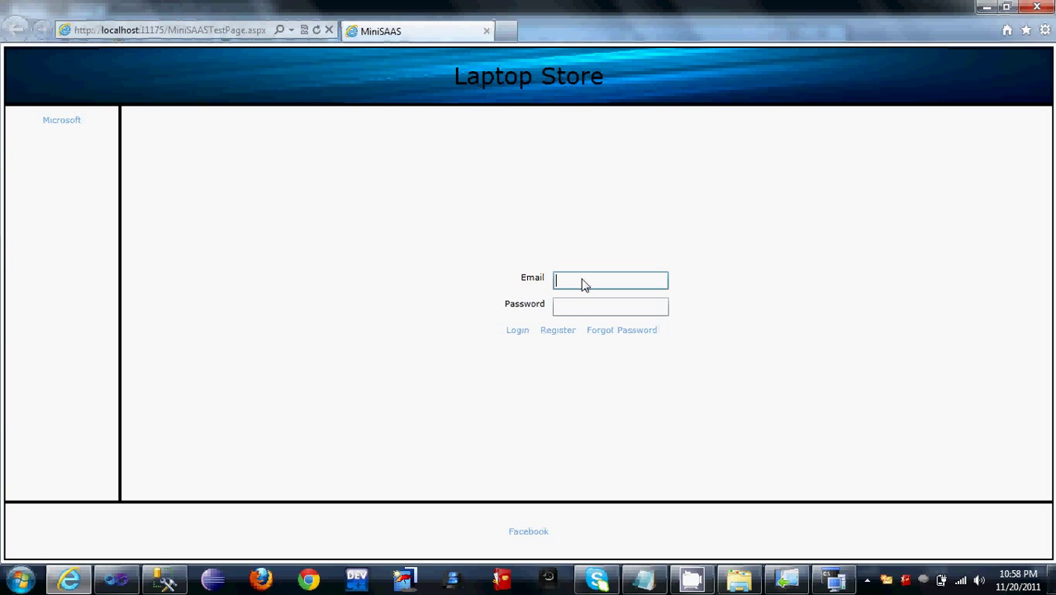
pyautogui.click(558, 331)
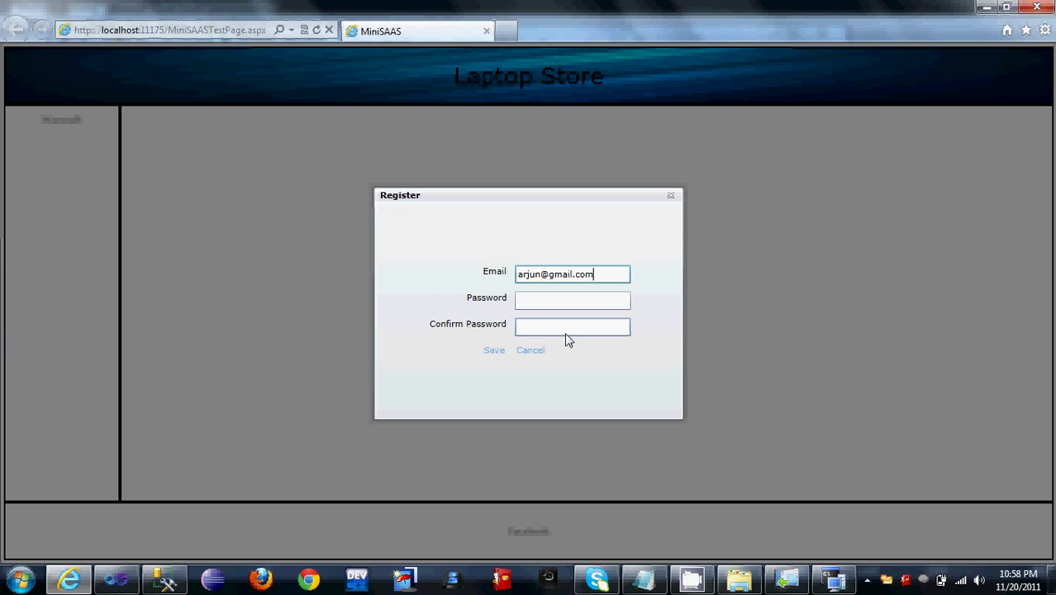
pyautogui.press('Tab')
pyautogui.press('Tab')
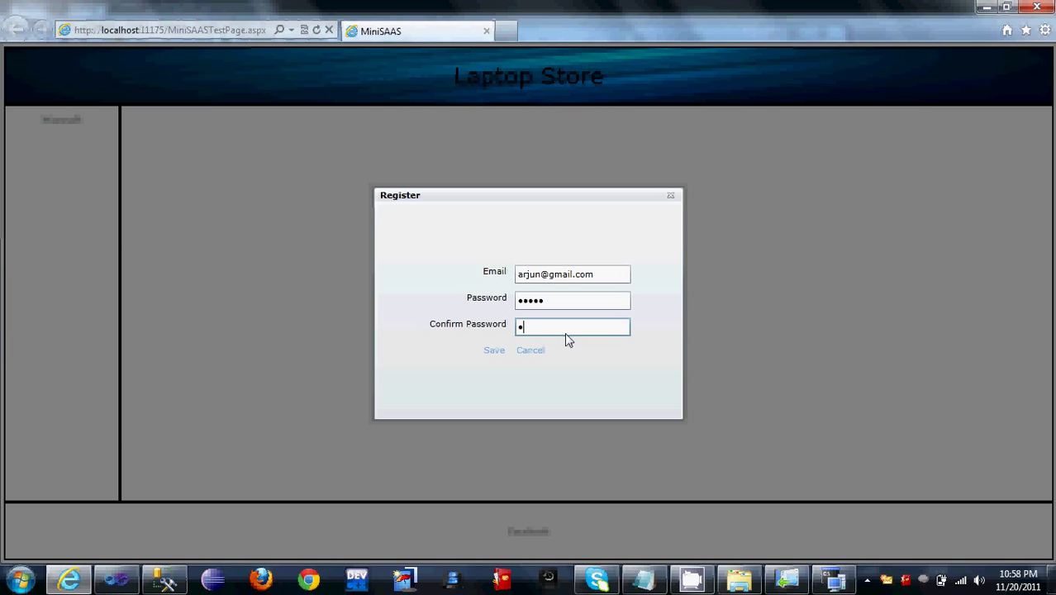
pyautogui.press('Tab')
pyautogui.press('Return')
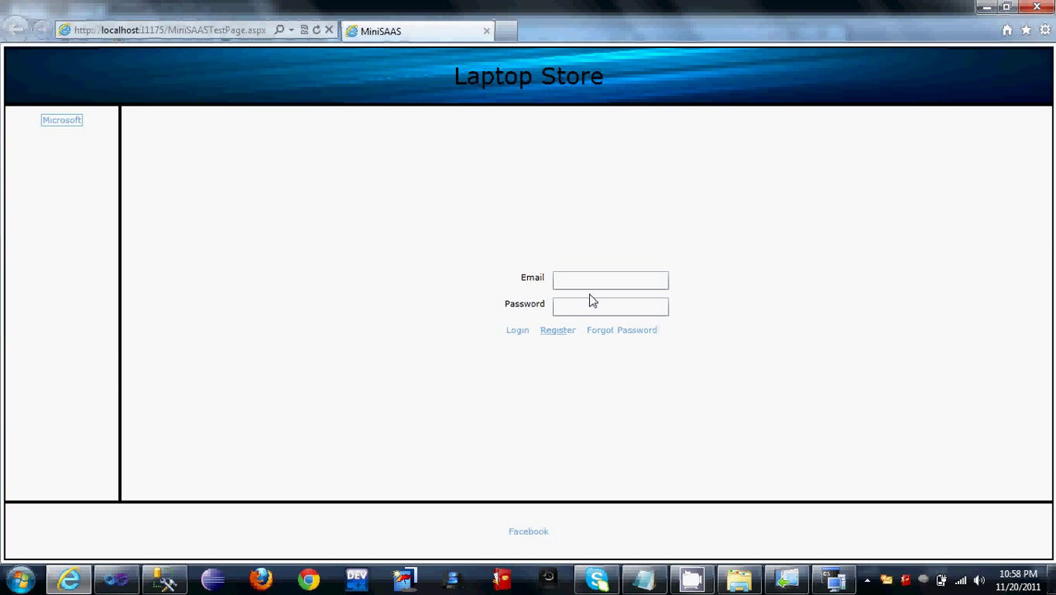
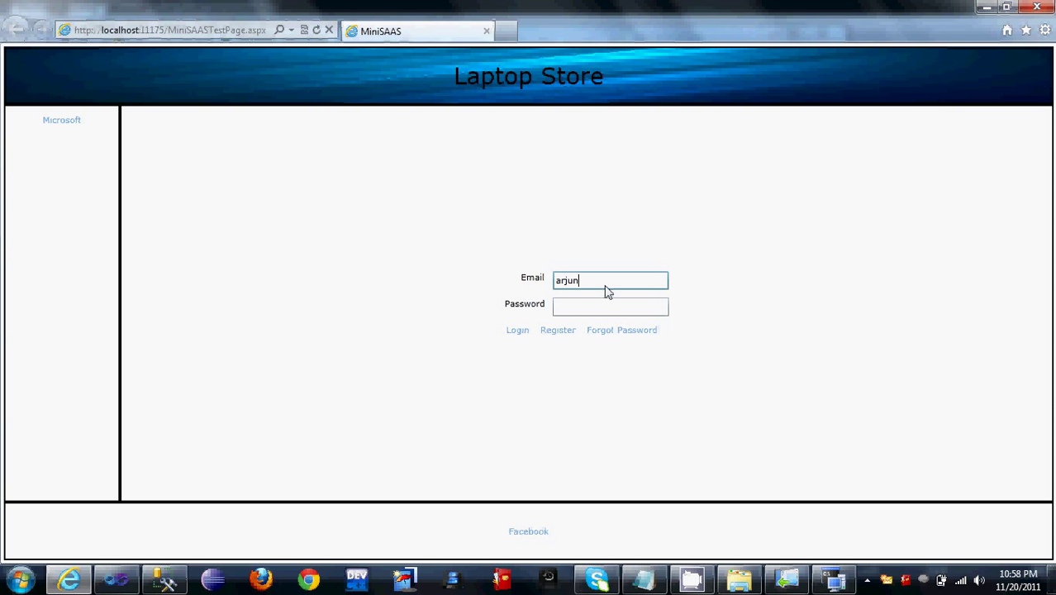
# Step: Sign in to the storefront with the new shopper's email and password
pyautogui.press('Tab')
pyautogui.press('Tab')
pyautogui.press('Return')
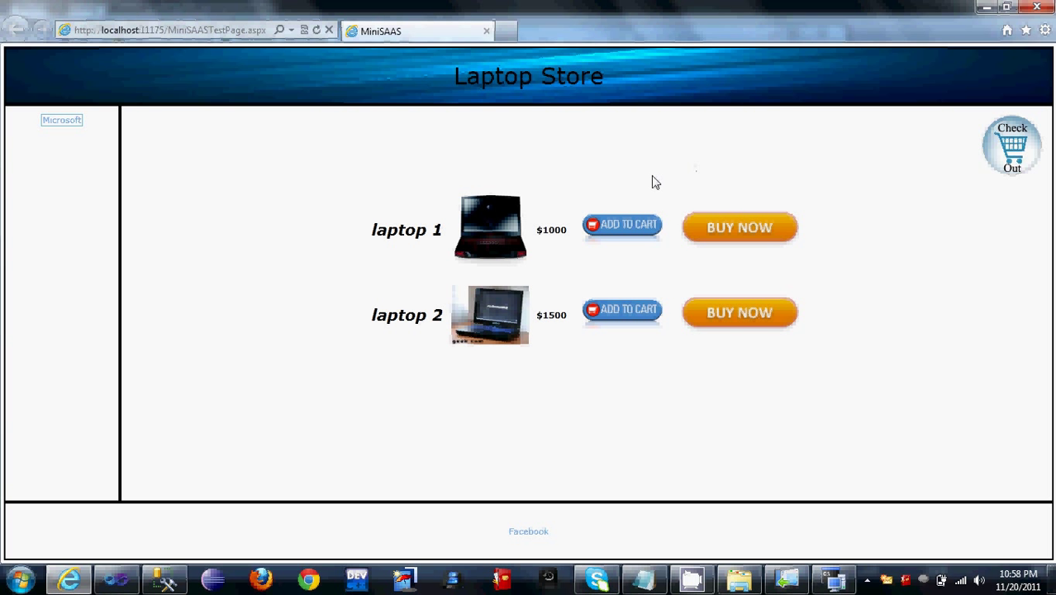
# Step: Add laptop 1 and laptop 2 to the cart, then go to the checkout
pyautogui.click(625, 225)
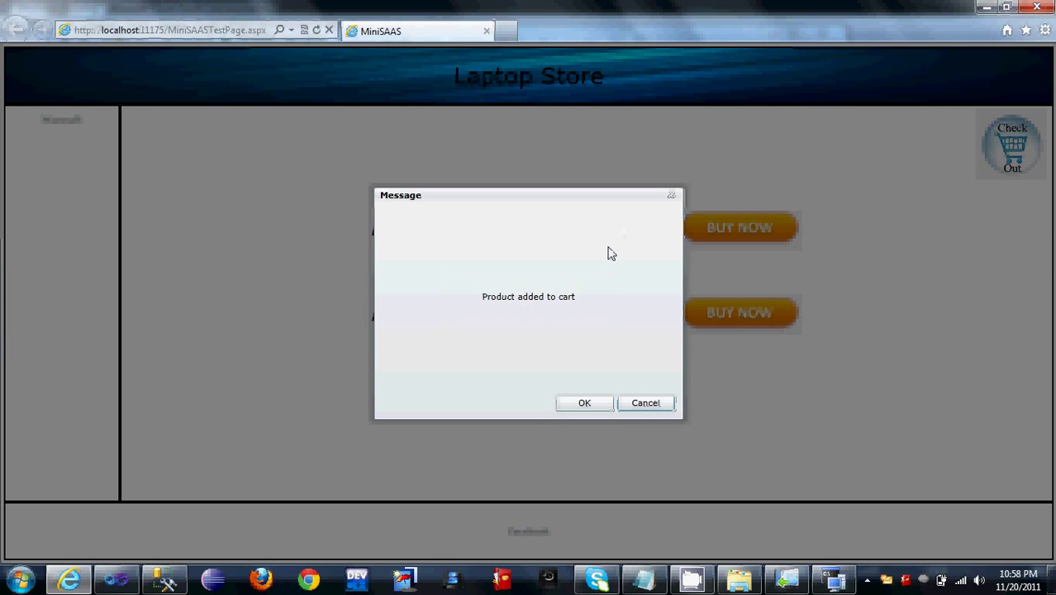
pyautogui.click(585, 404)
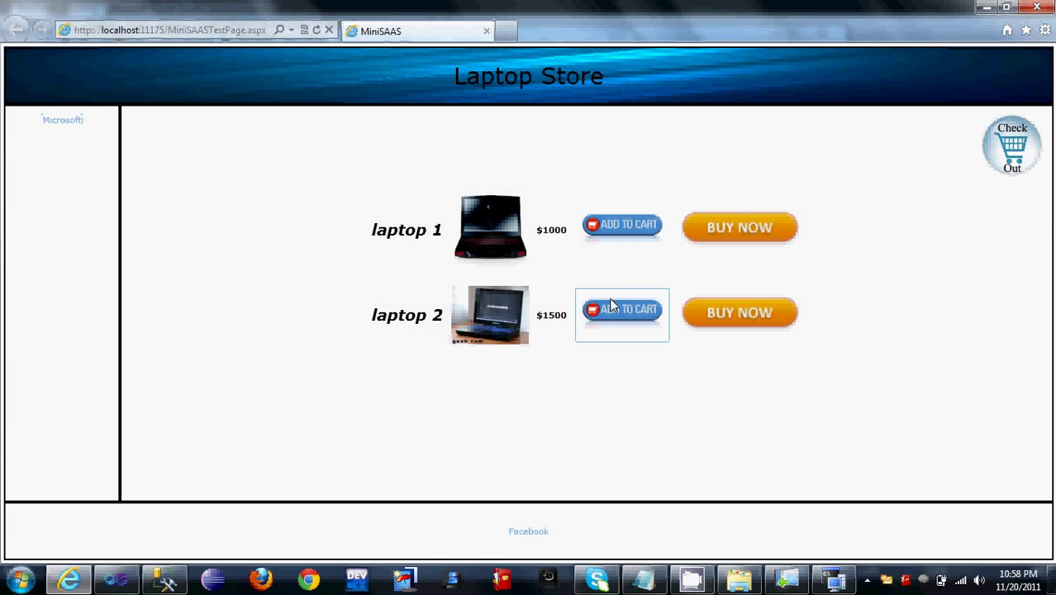
pyautogui.click(609, 297)
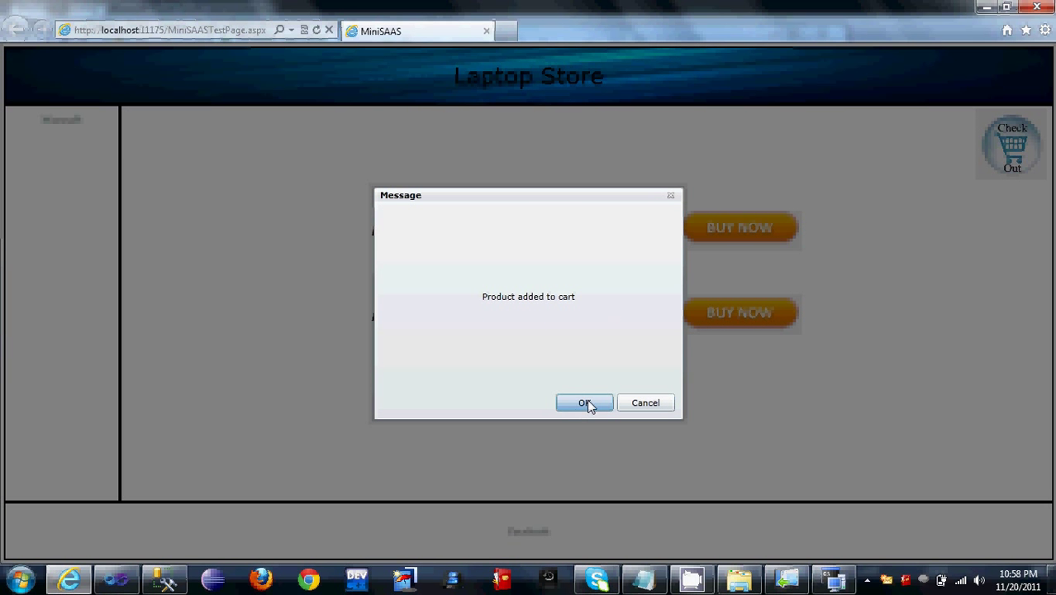
pyautogui.click(585, 403)
pyautogui.click(1013, 139)
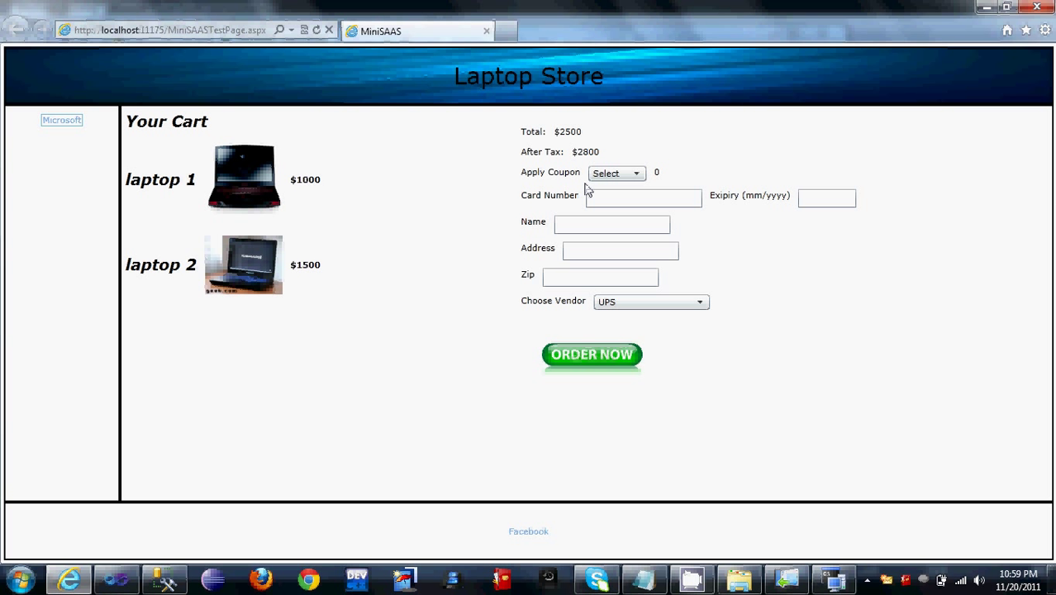
# Step: Apply coupon bbb and enter the card number and expiry date
pyautogui.click(636, 175)
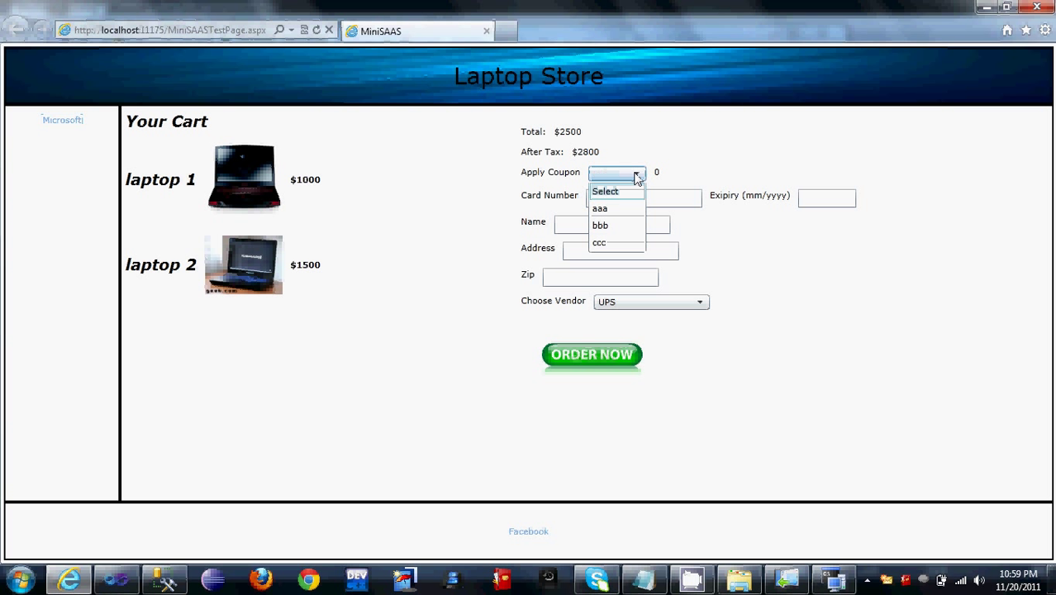
pyautogui.click(626, 227)
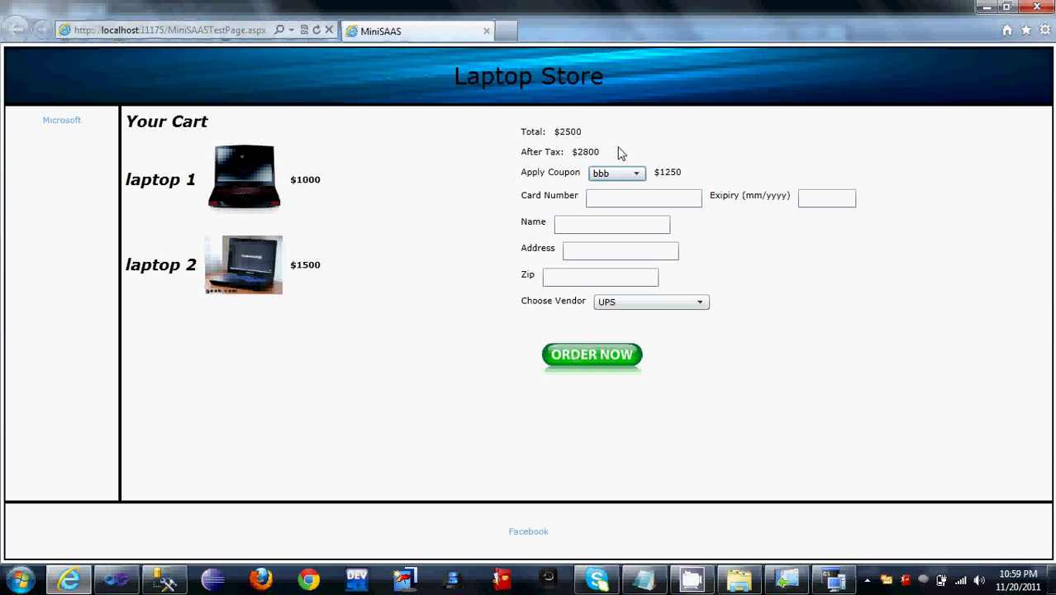
pyautogui.click(661, 206)
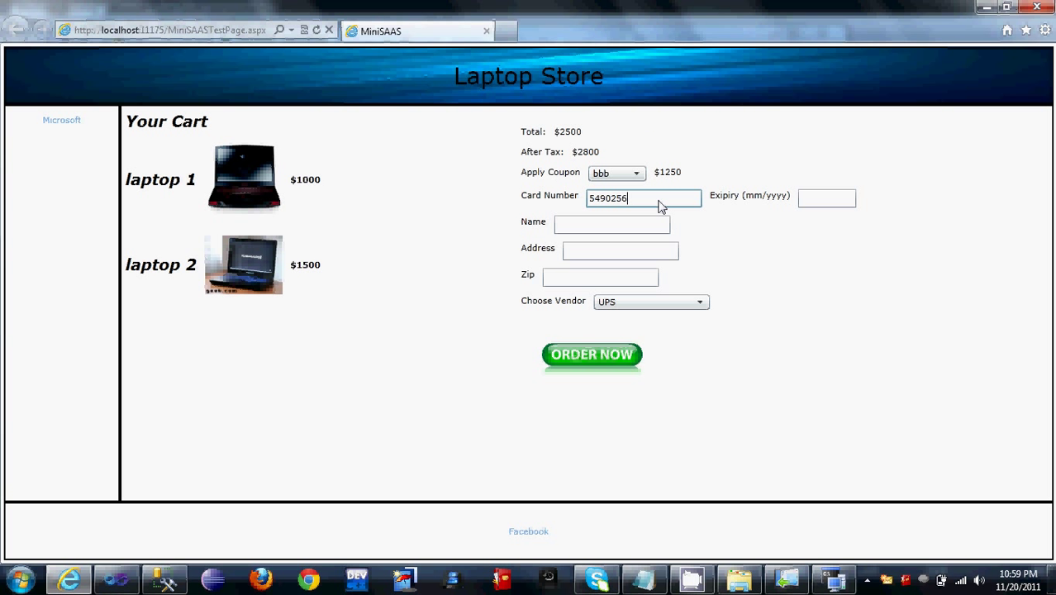
pyautogui.hotkey('ctrl', 'a')
pyautogui.press('Tab')
pyautogui.write('11')
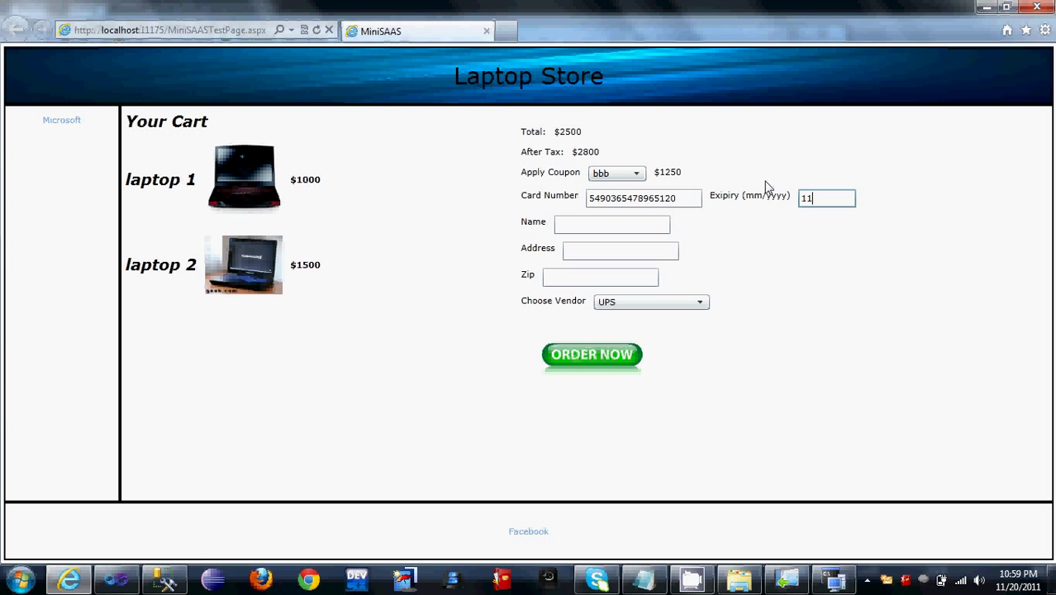
pyautogui.write('/2012')
# Step: Fill in the cardholder name, address and zip, keep UPS shipping, and place the order
pyautogui.click(605, 231)
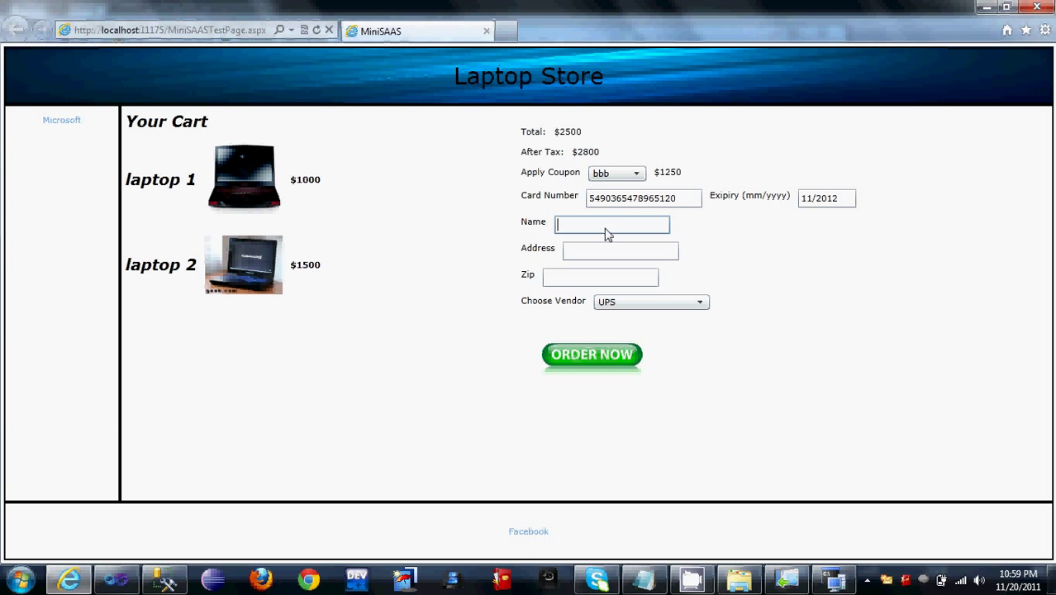
pyautogui.write('arjun')
pyautogui.press('Tab')
pyautogui.write('tempe')
pyautogui.press('Tab')
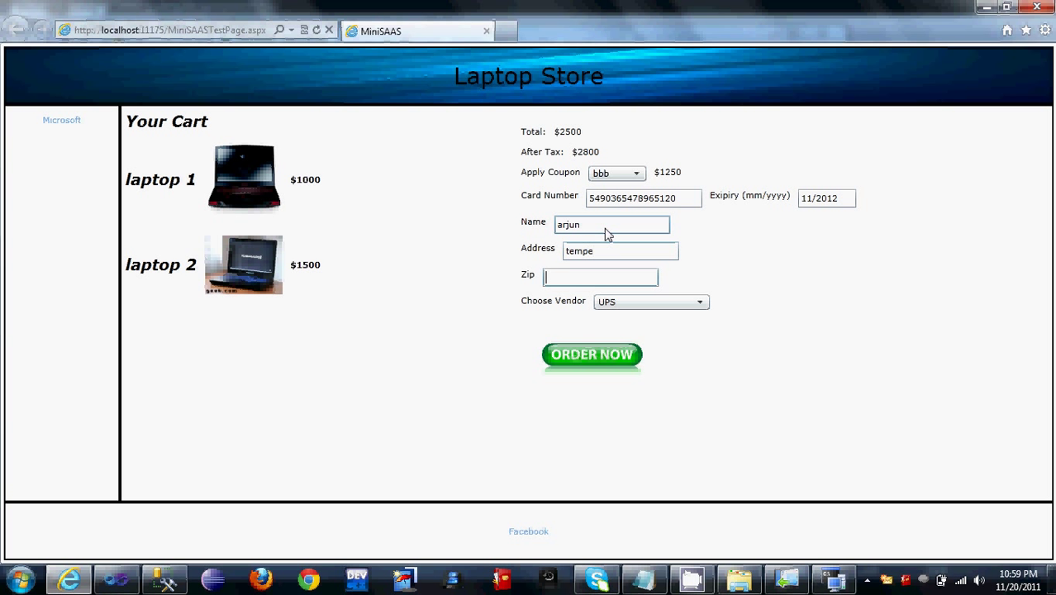
pyautogui.write('85281')
pyautogui.click(679, 304)
pyautogui.click(679, 307)
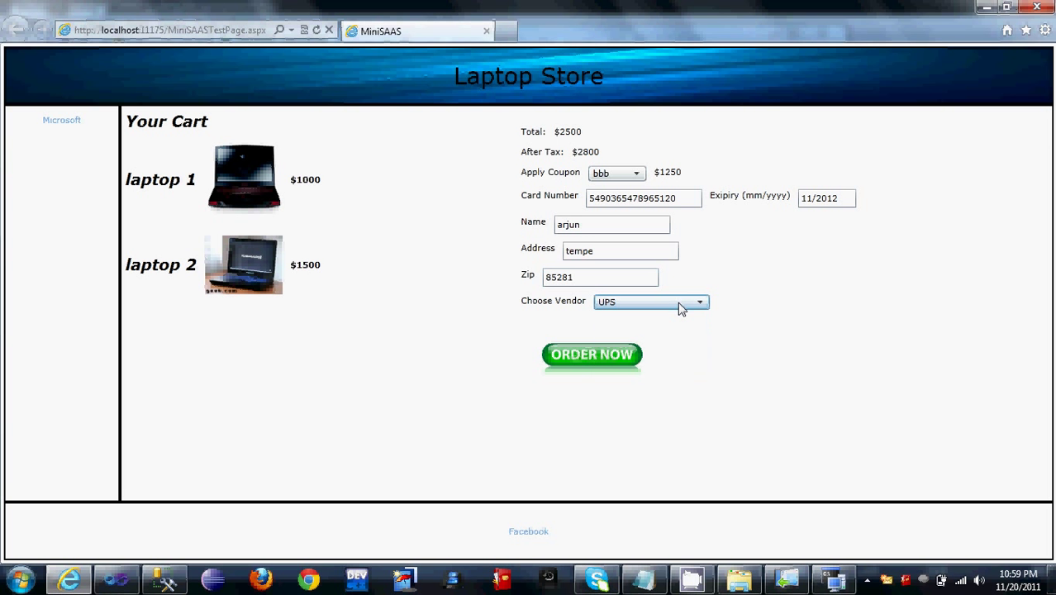
pyautogui.click(601, 354)
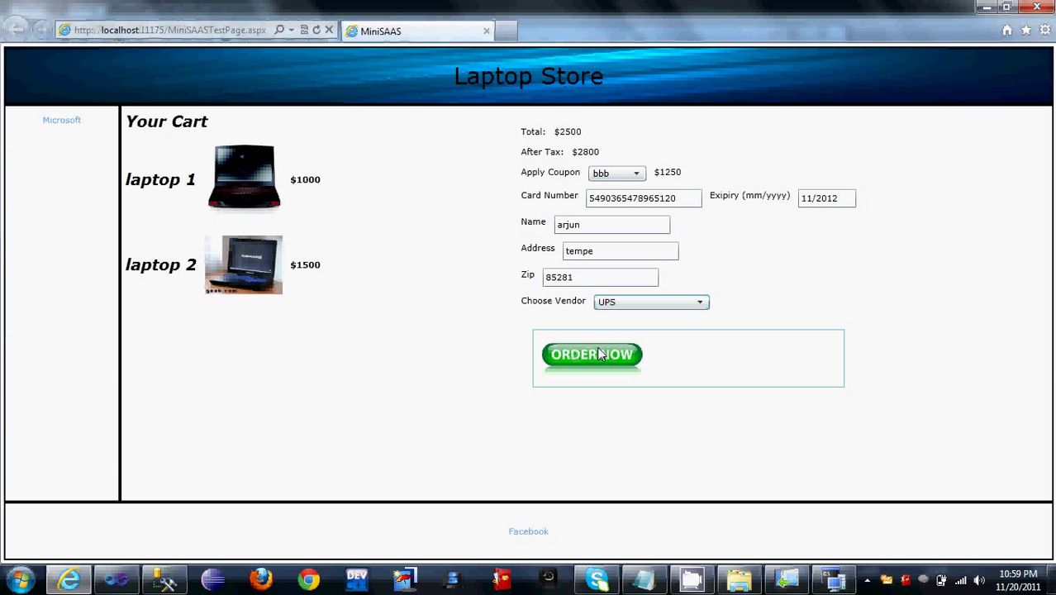
pyautogui.click(596, 403)
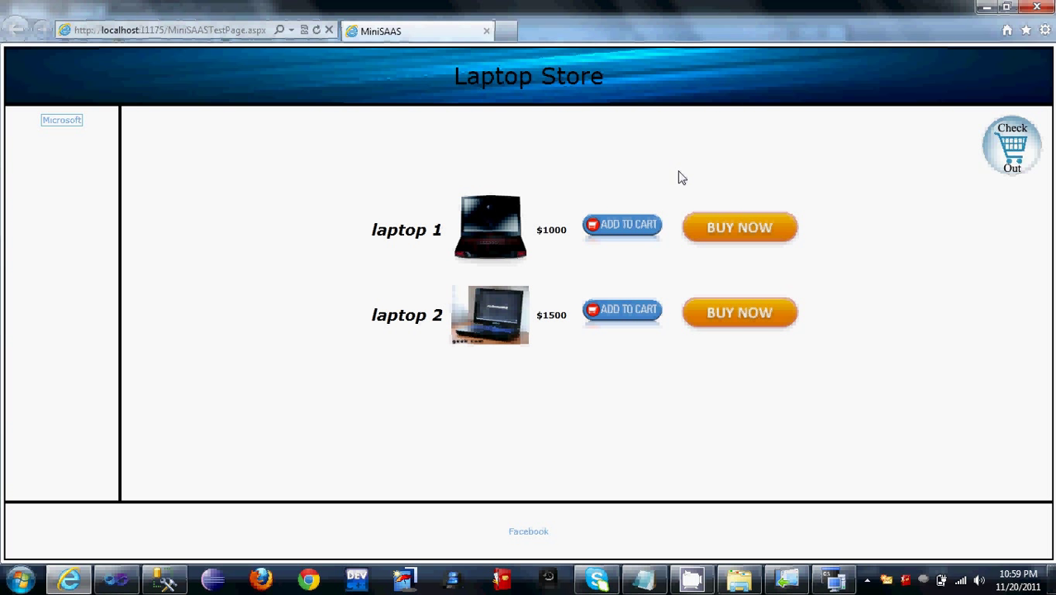
# Step: Reload the page and register a new tenant account with an email and password
pyautogui.click(317, 33)
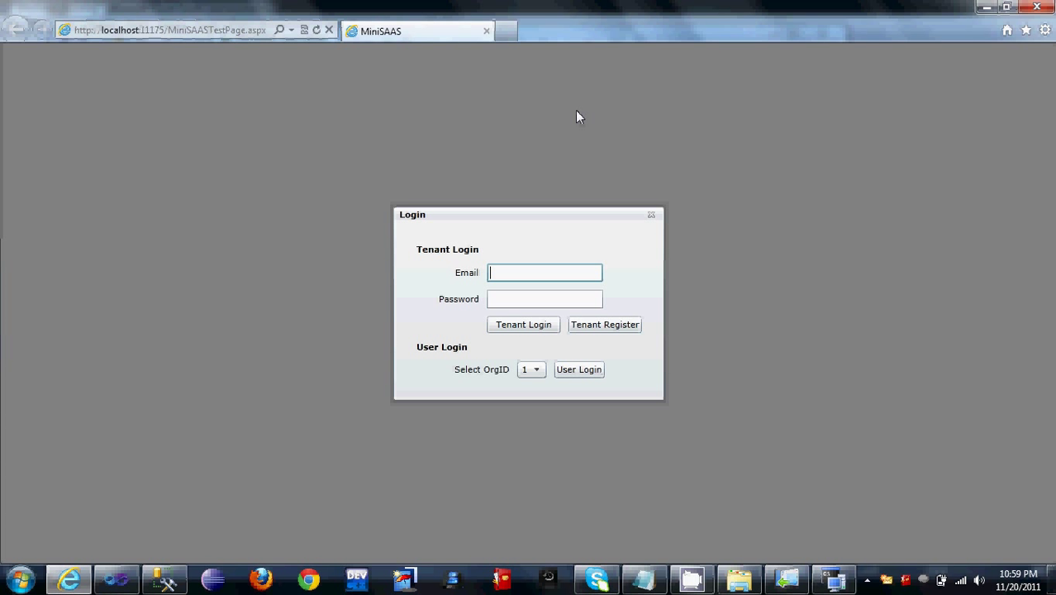
pyautogui.click(624, 327)
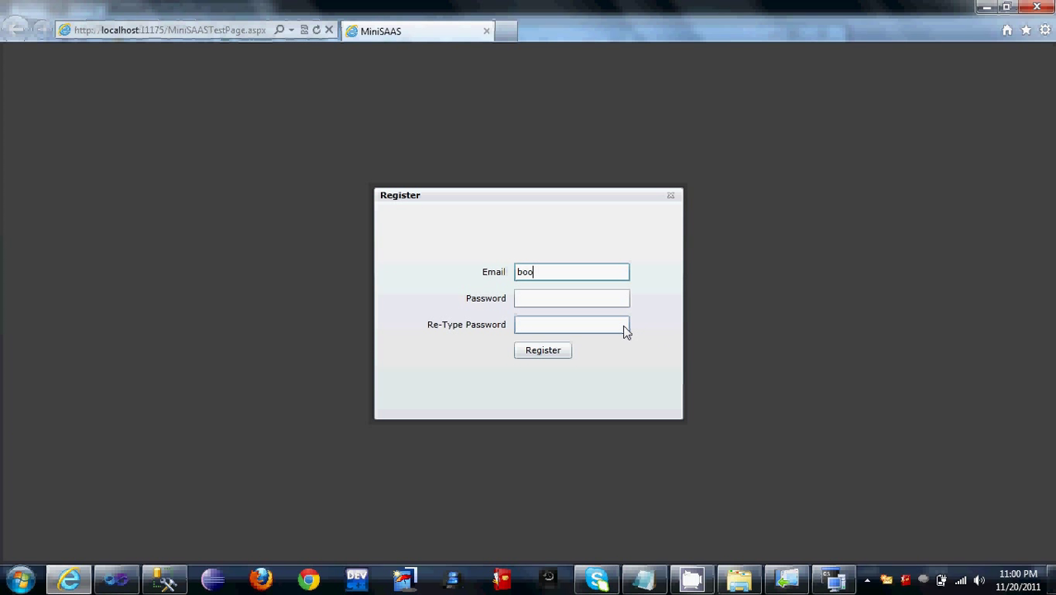
pyautogui.press('Tab')
pyautogui.write('••')
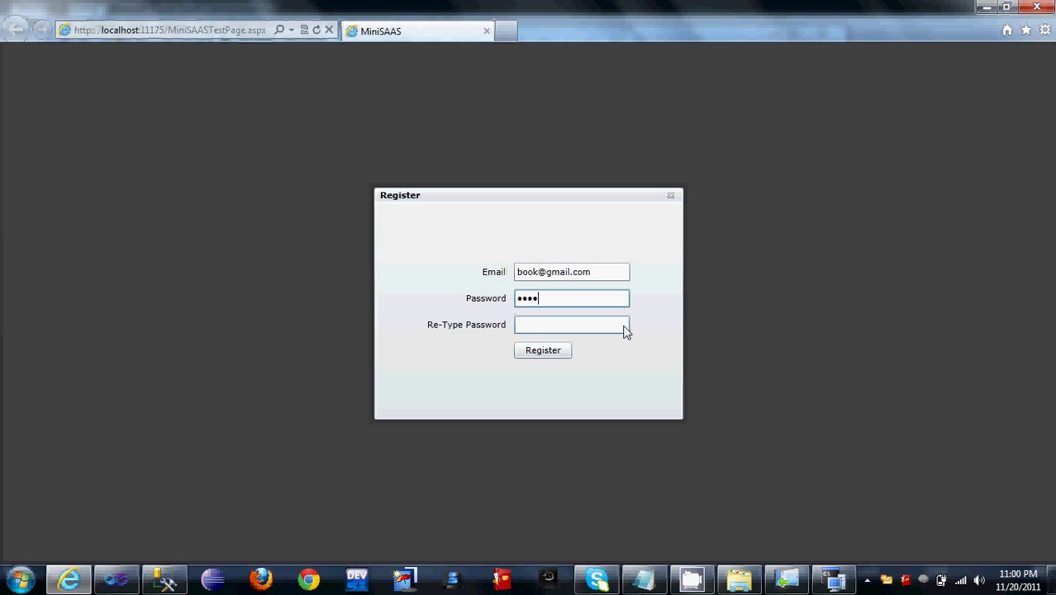
pyautogui.press('Tab')
pyautogui.write('•••')
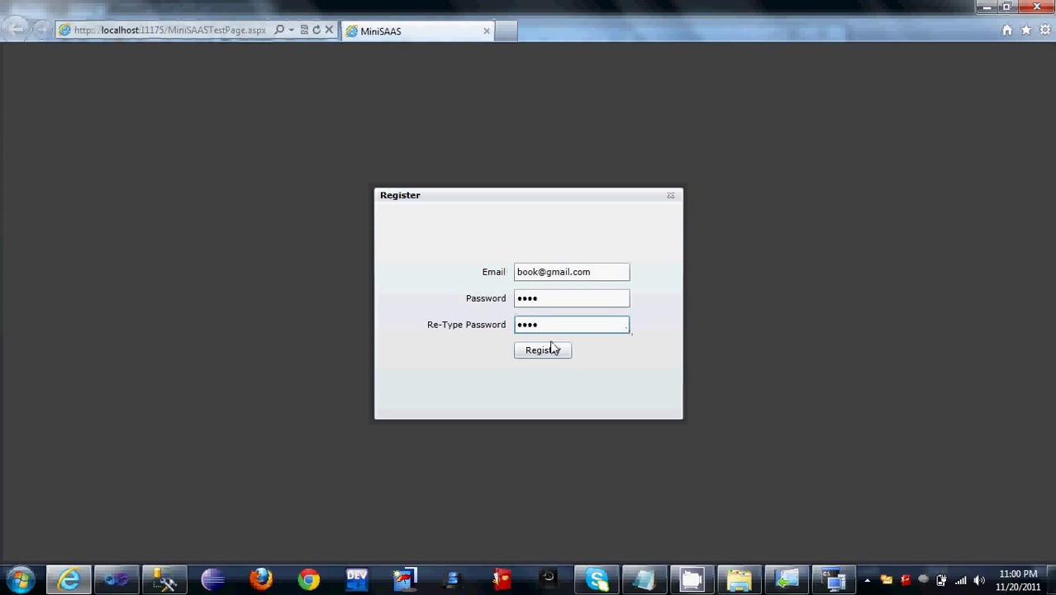
pyautogui.click(549, 352)
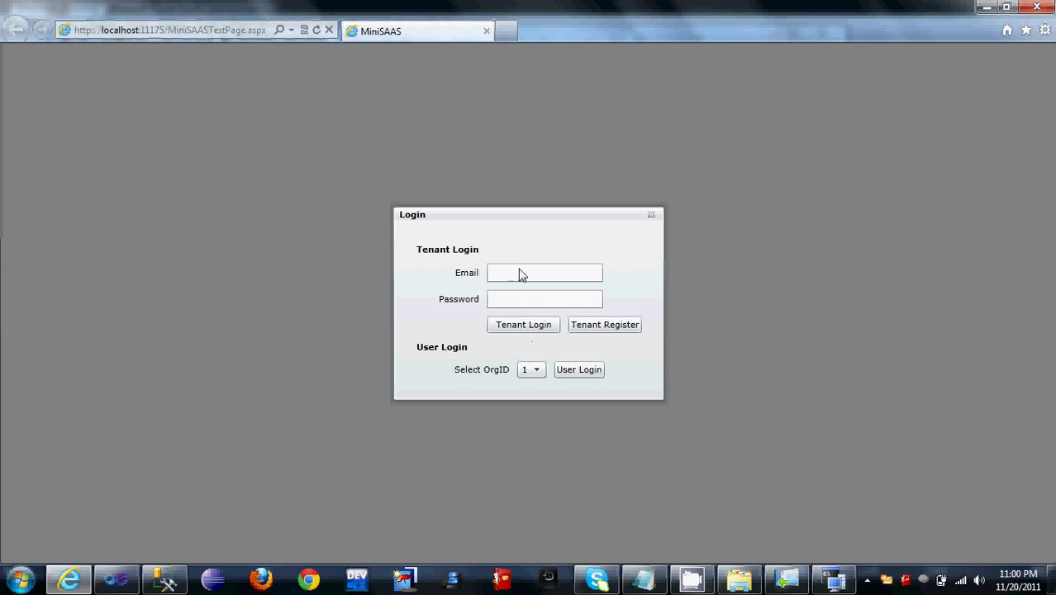
# Step: Sign in as the new tenant using its email and password
pyautogui.click(525, 280)
pyautogui.press('Tab')
pyautogui.write('••••')
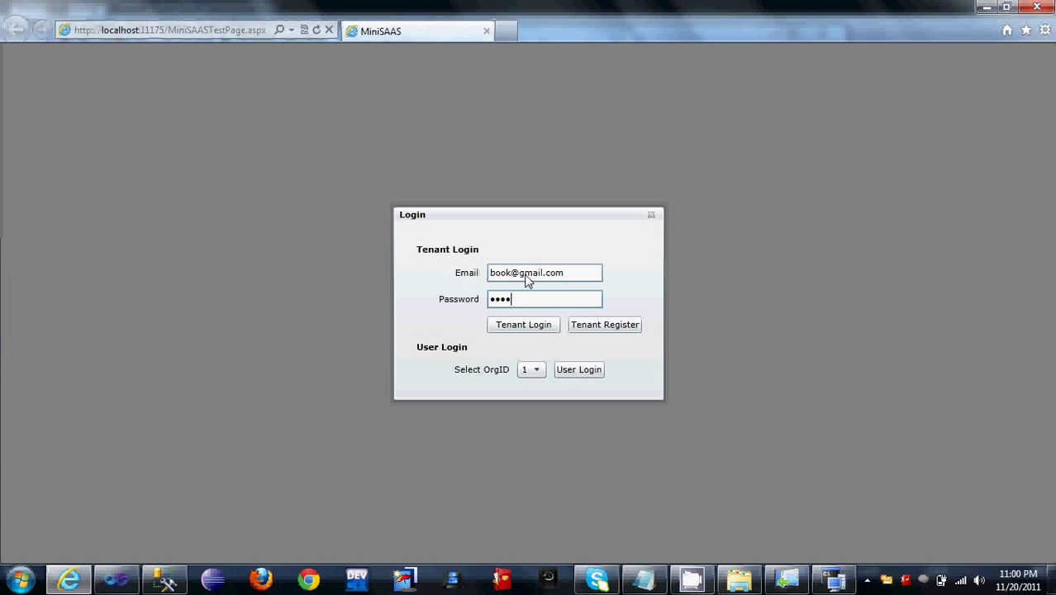
pyautogui.press('Return')
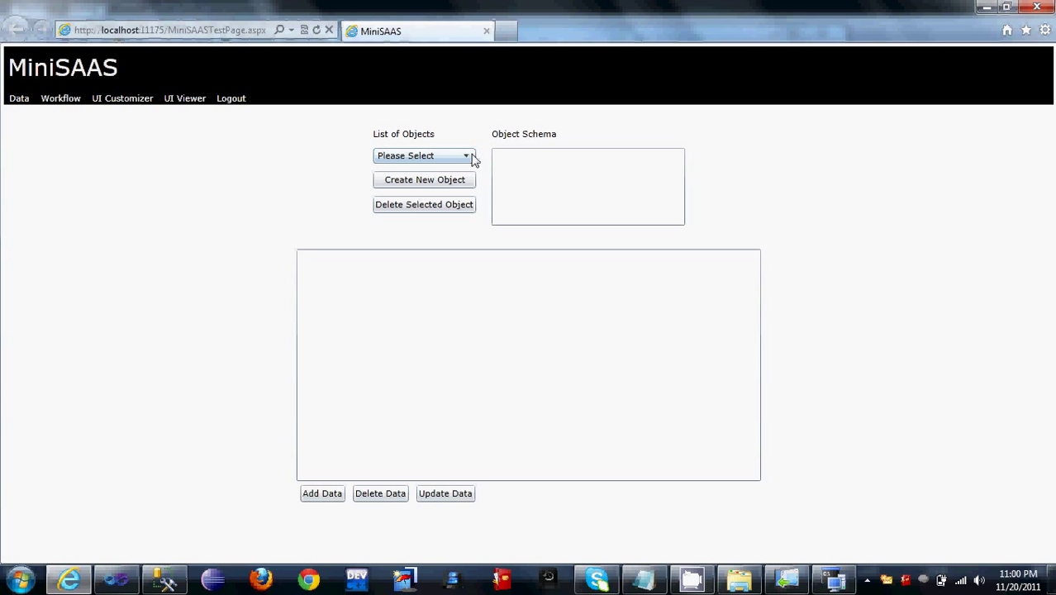
# Step: Create a new user object with a user_id field
pyautogui.click(466, 157)
pyautogui.click(467, 156)
pyautogui.click(433, 183)
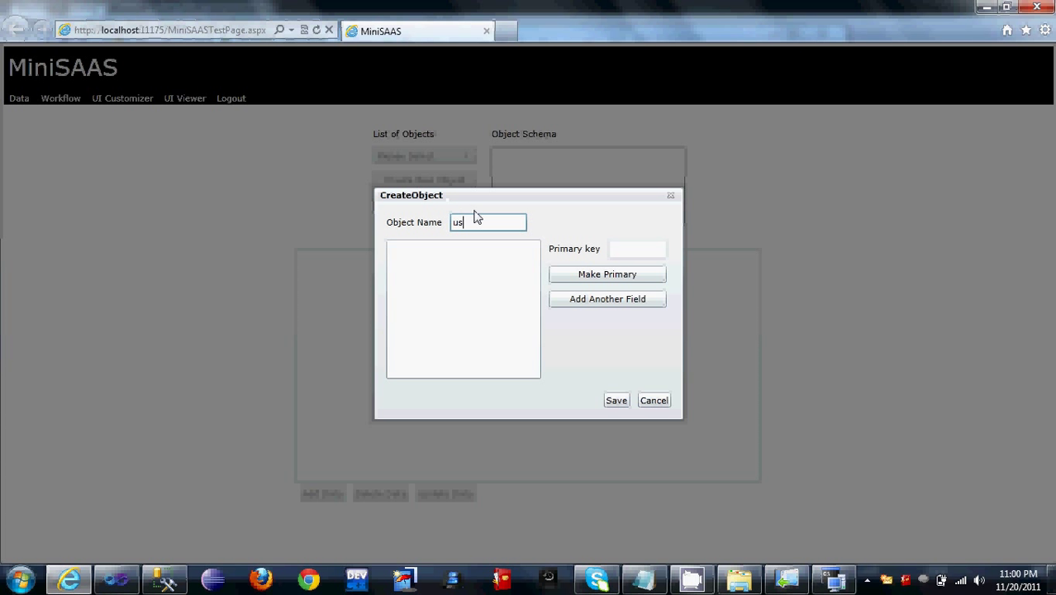
pyautogui.click(600, 301)
pyautogui.write('user_id')
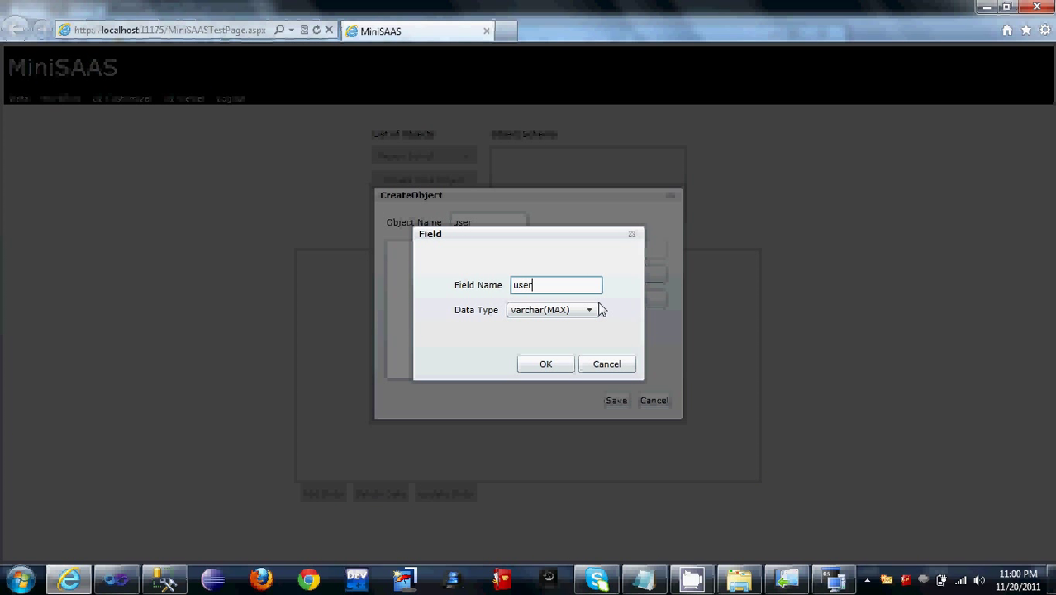
pyautogui.click(546, 364)
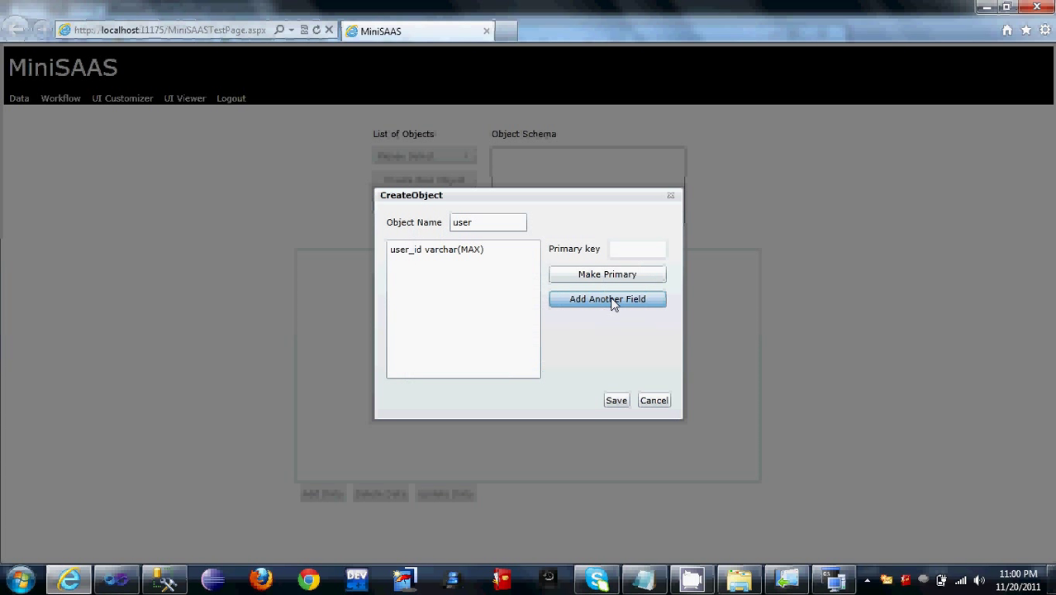
# Step: Add email and password fields to the user object
pyautogui.click(612, 301)
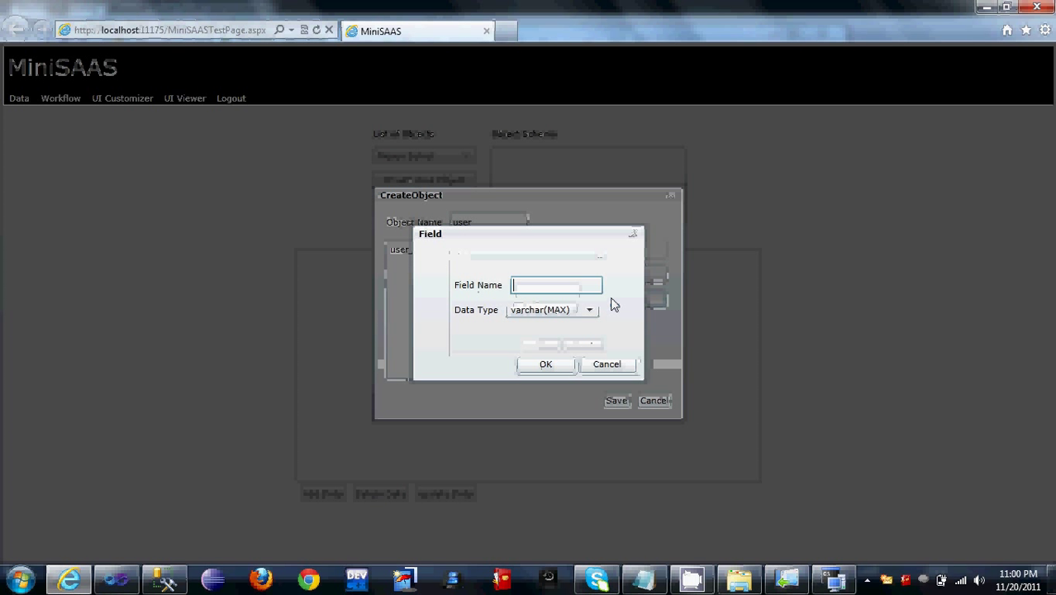
pyautogui.write('email')
pyautogui.click(545, 365)
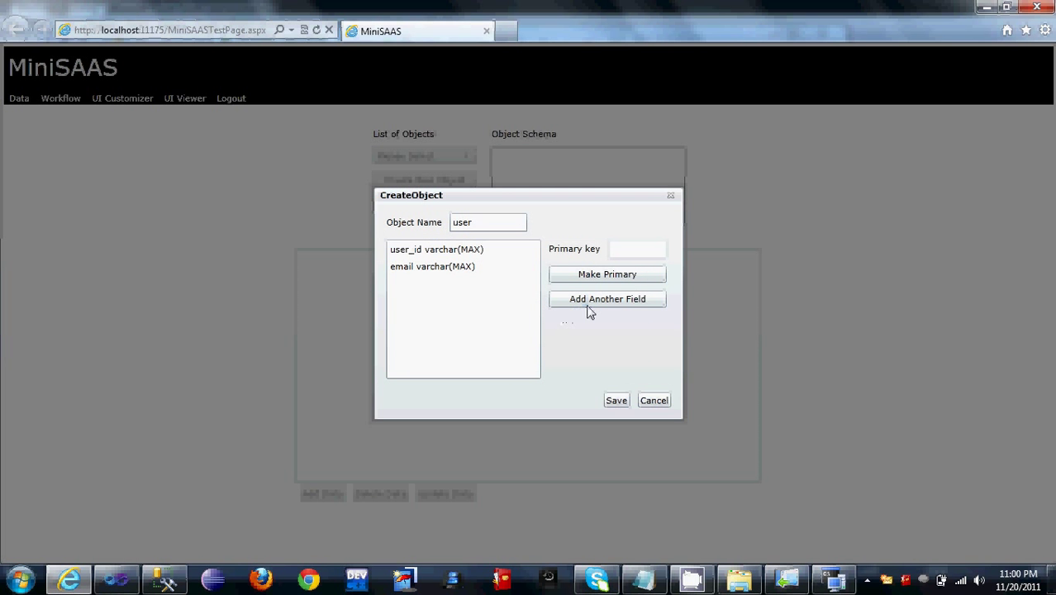
pyautogui.click(588, 303)
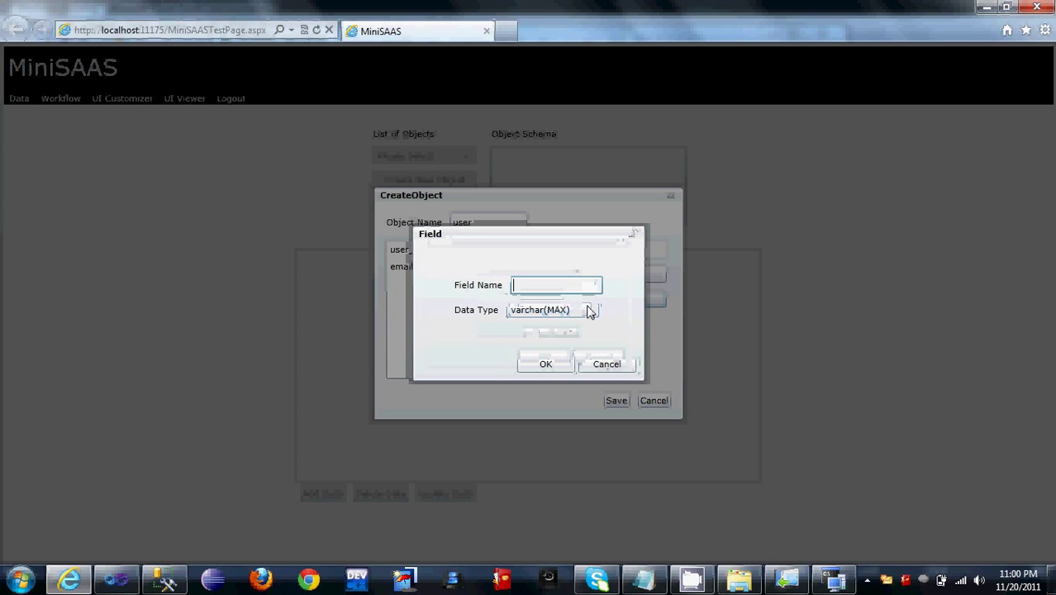
pyautogui.write('password')
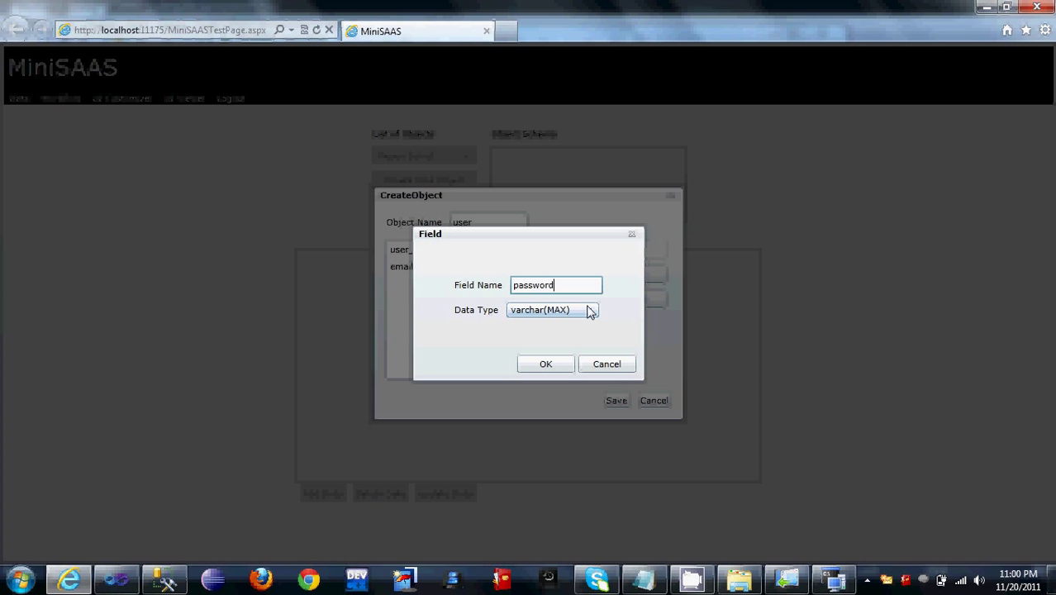
pyautogui.click(546, 365)
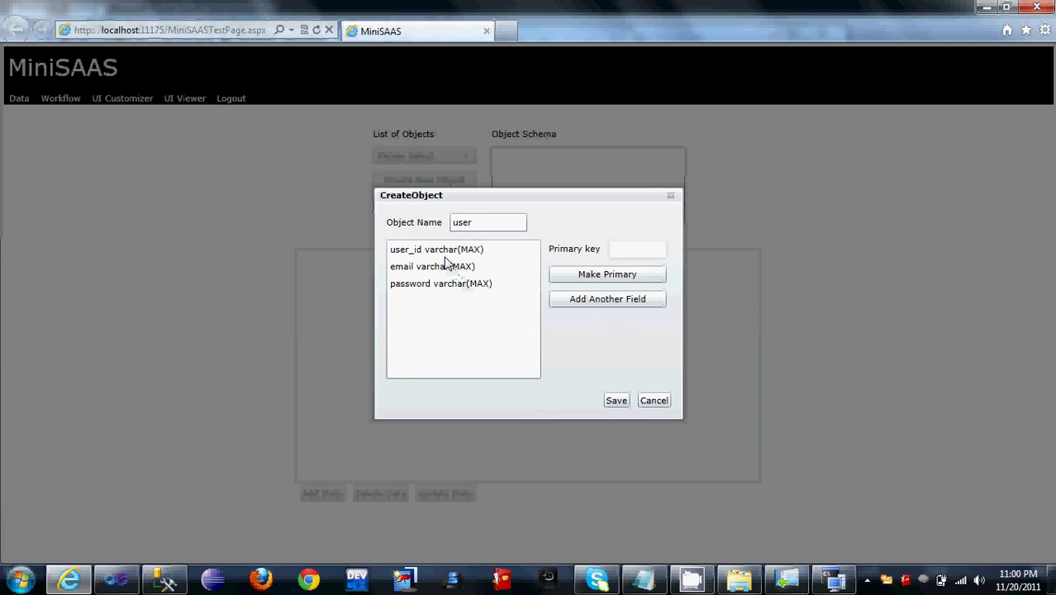
# Step: Make user_id the primary key, save the user object, and start a new object named product
pyautogui.click(444, 252)
pyautogui.click(574, 275)
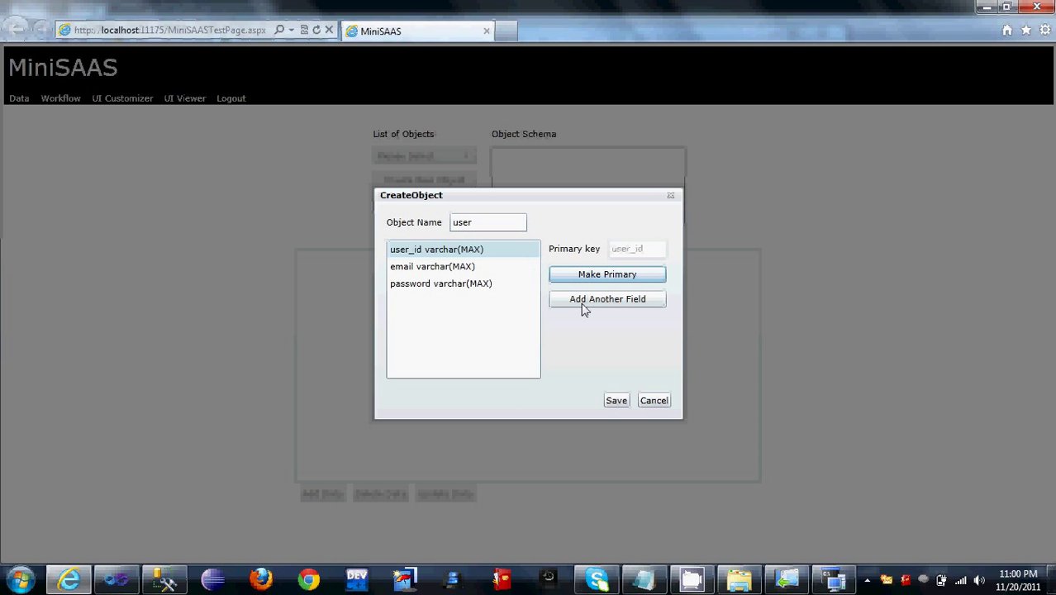
pyautogui.click(617, 401)
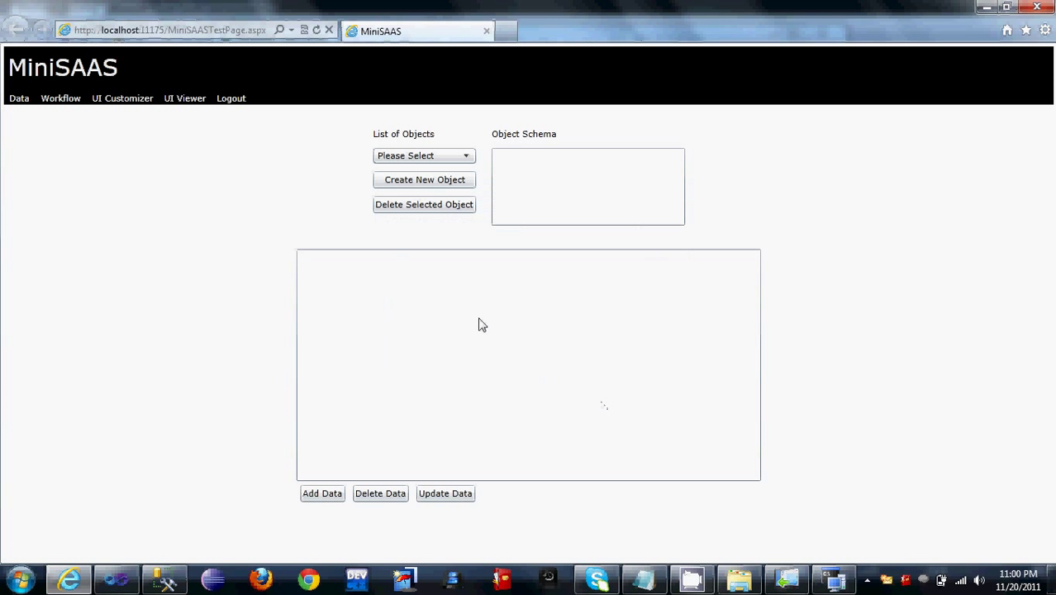
pyautogui.click(453, 183)
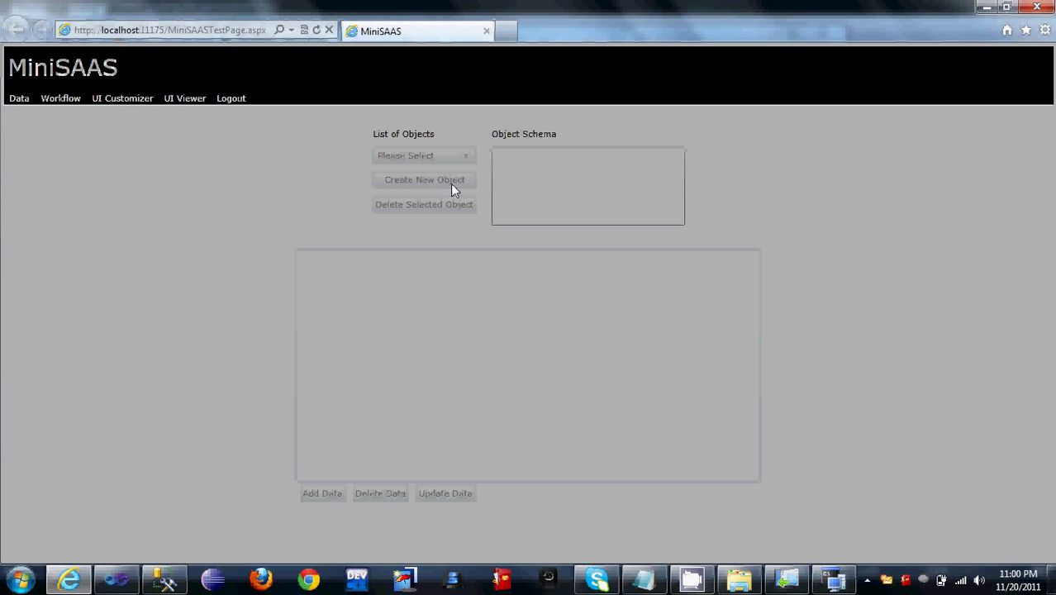
pyautogui.write('product')
# Step: Add product_id and name fields to the product object
pyautogui.click(594, 300)
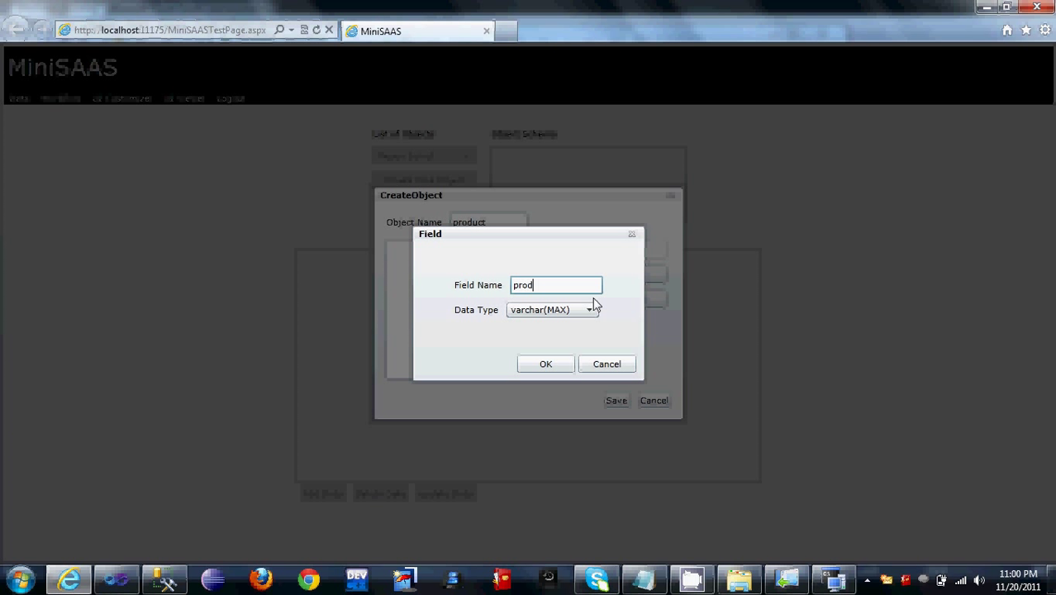
pyautogui.write('product_id')
pyautogui.click(547, 367)
pyautogui.click(622, 304)
pyautogui.write('name')
pyautogui.click(548, 364)
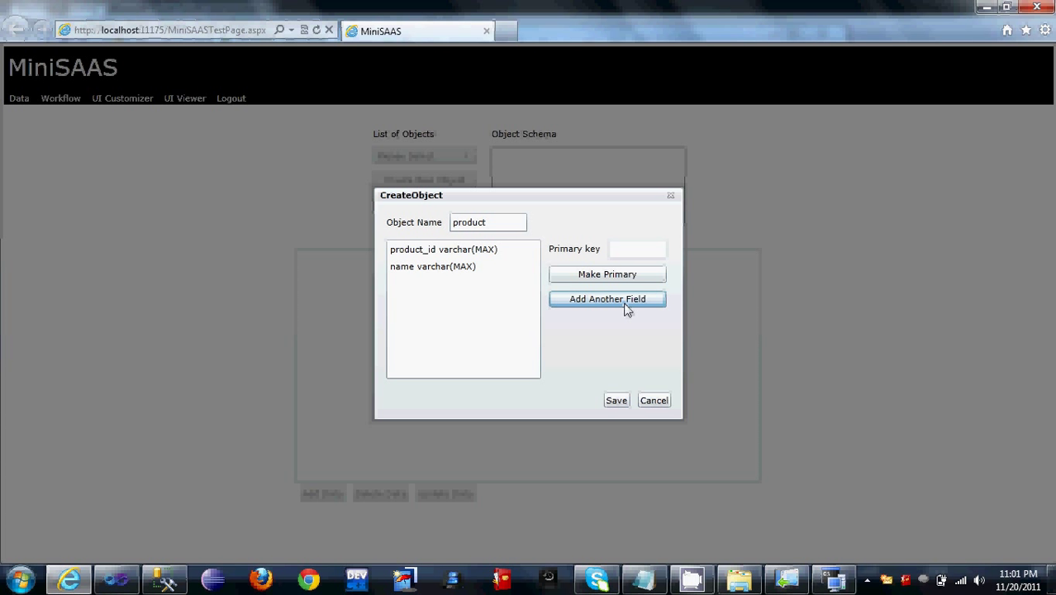
# Step: Add price and image fields, make product_id the primary key, and save the object
pyautogui.click(626, 302)
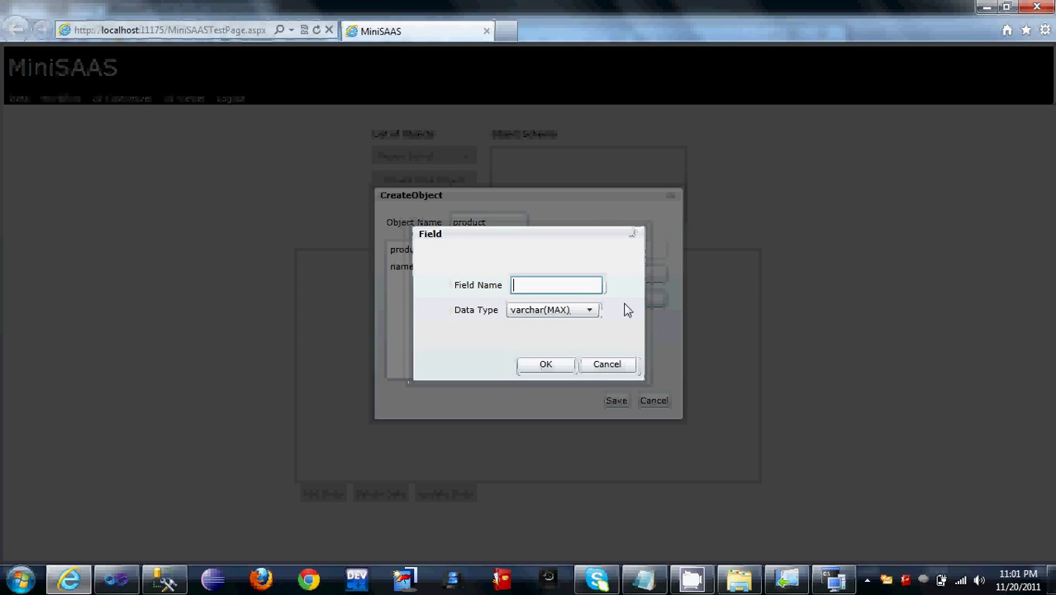
pyautogui.write('price')
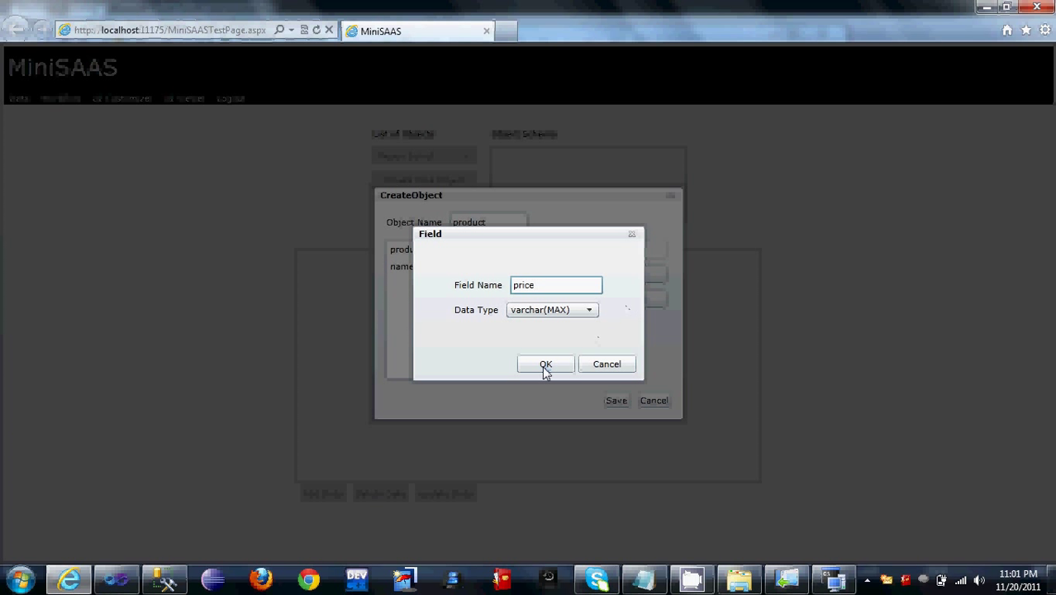
pyautogui.click(543, 366)
pyautogui.click(644, 303)
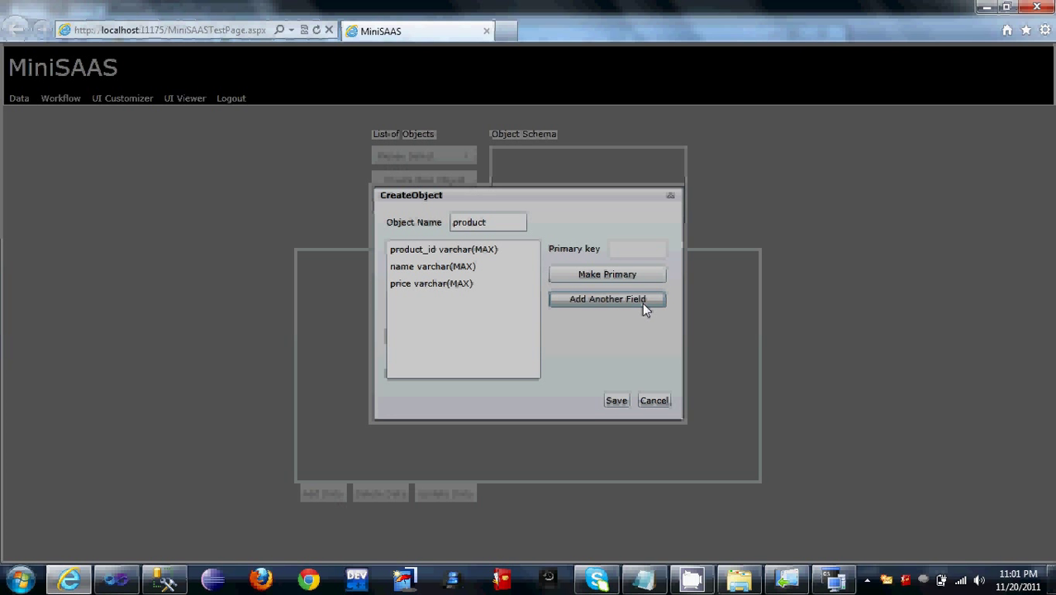
pyautogui.write('image')
pyautogui.click(547, 364)
pyautogui.click(442, 250)
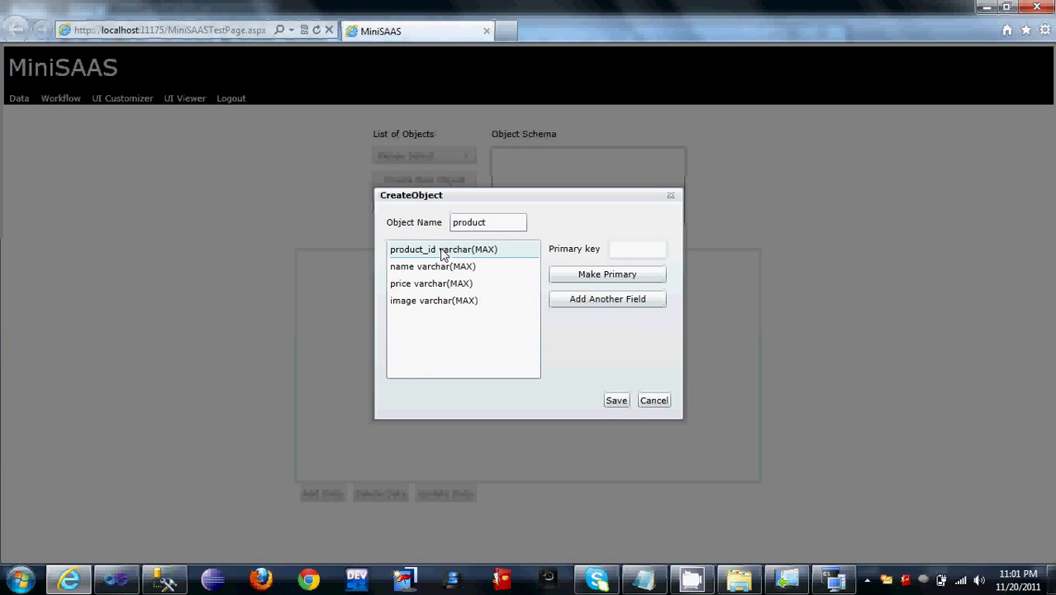
pyautogui.click(600, 277)
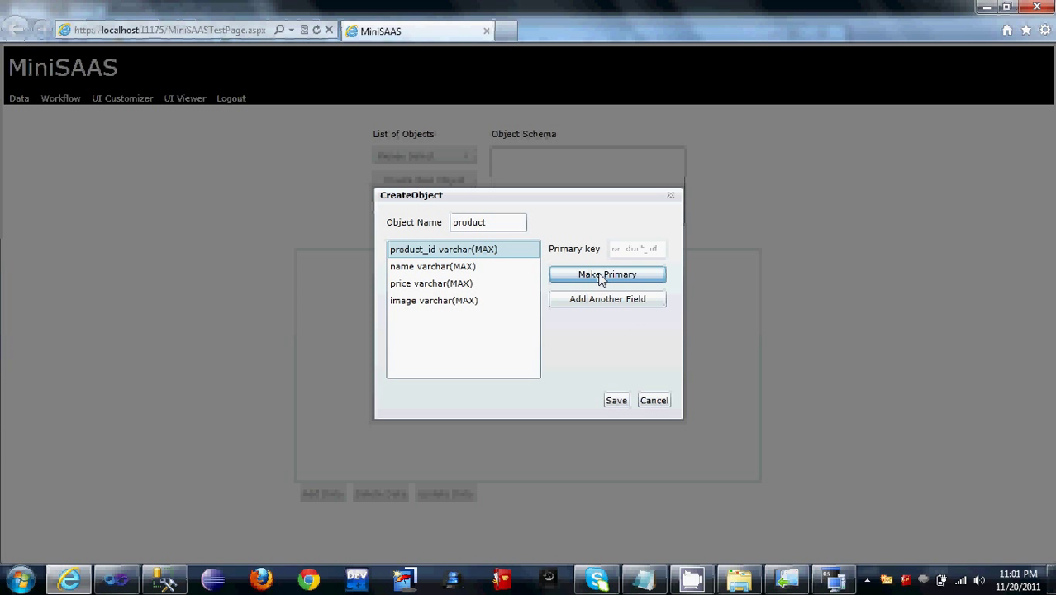
pyautogui.click(615, 400)
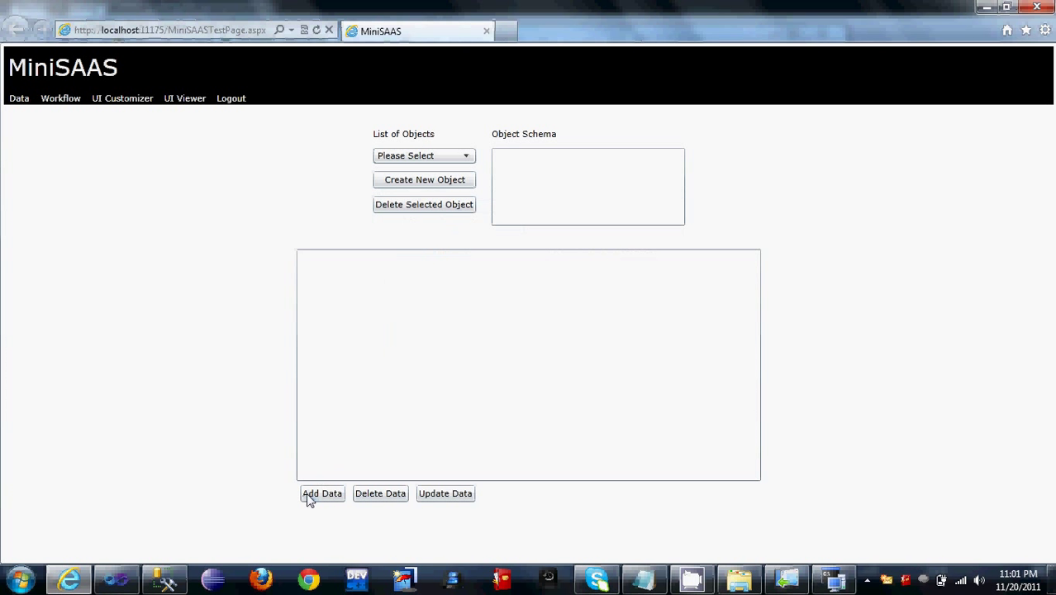
# Step: Select the product object from the object list and open a new data row form
pyautogui.click(334, 496)
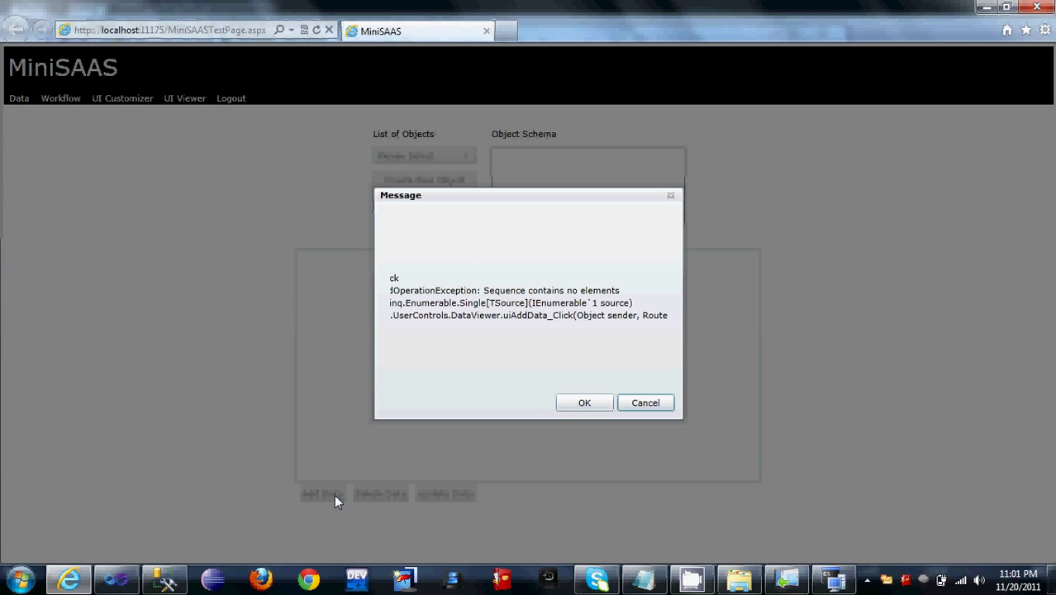
pyautogui.click(664, 404)
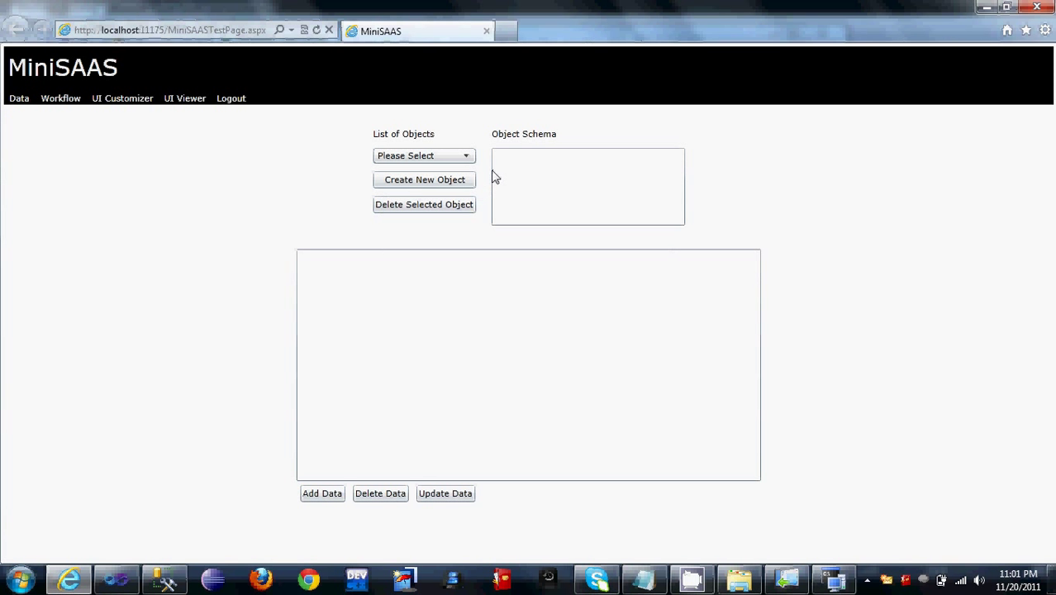
pyautogui.click(459, 158)
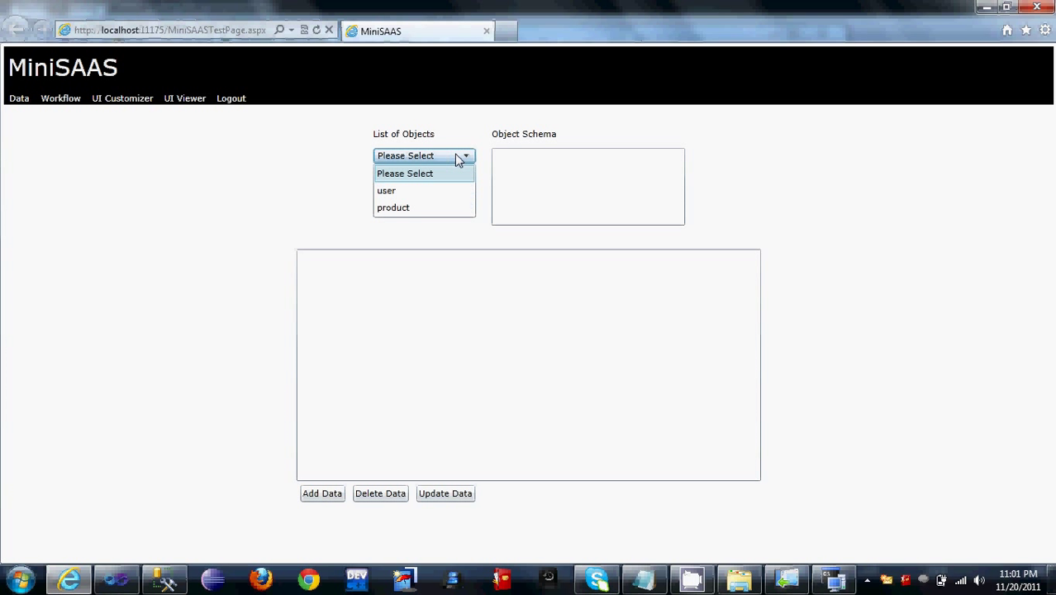
pyautogui.click(417, 207)
pyautogui.click(335, 493)
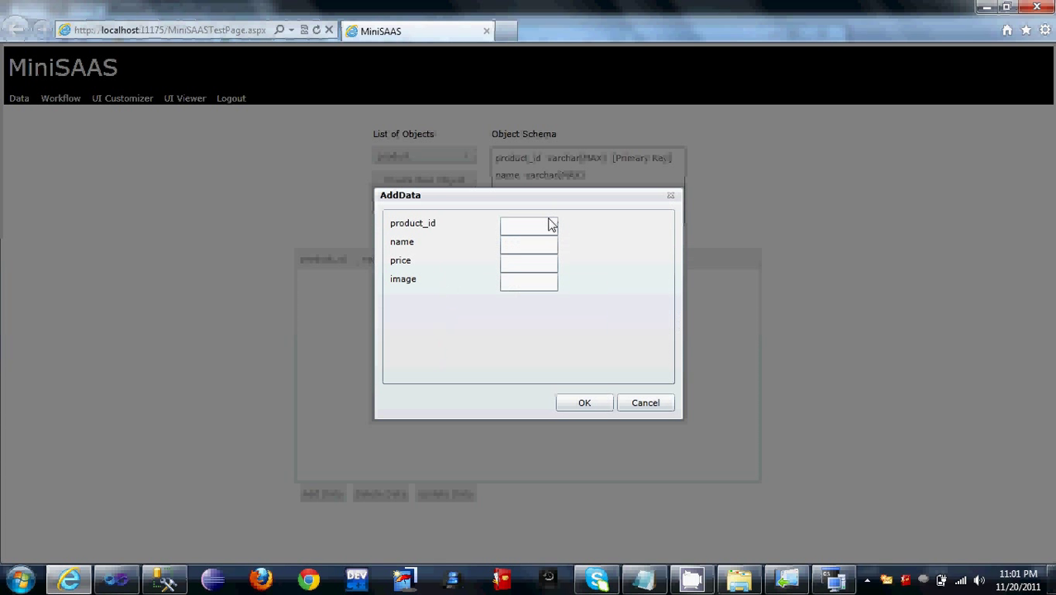
# Step: Enter product_id 1, name c++ and price 100 in the new row
pyautogui.click(550, 227)
pyautogui.press('Tab')
pyautogui.write('c')
pyautogui.press('Tab')
pyautogui.write('10')
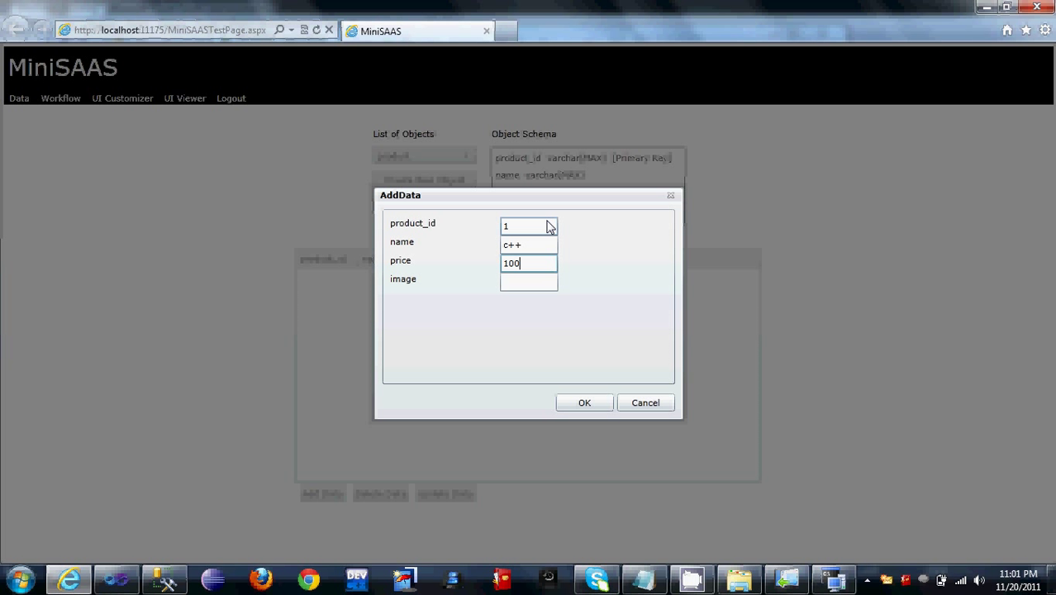
# Step: Paste the C++ book cover URL from Notepad into the image value and insert the row
pyautogui.click(643, 579)
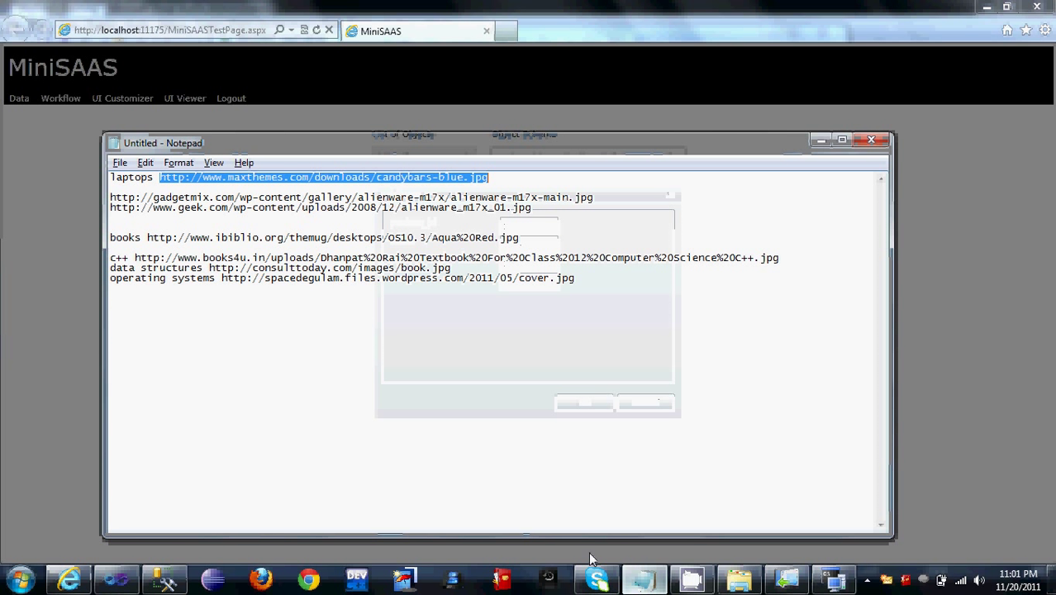
pyautogui.click(138, 260)
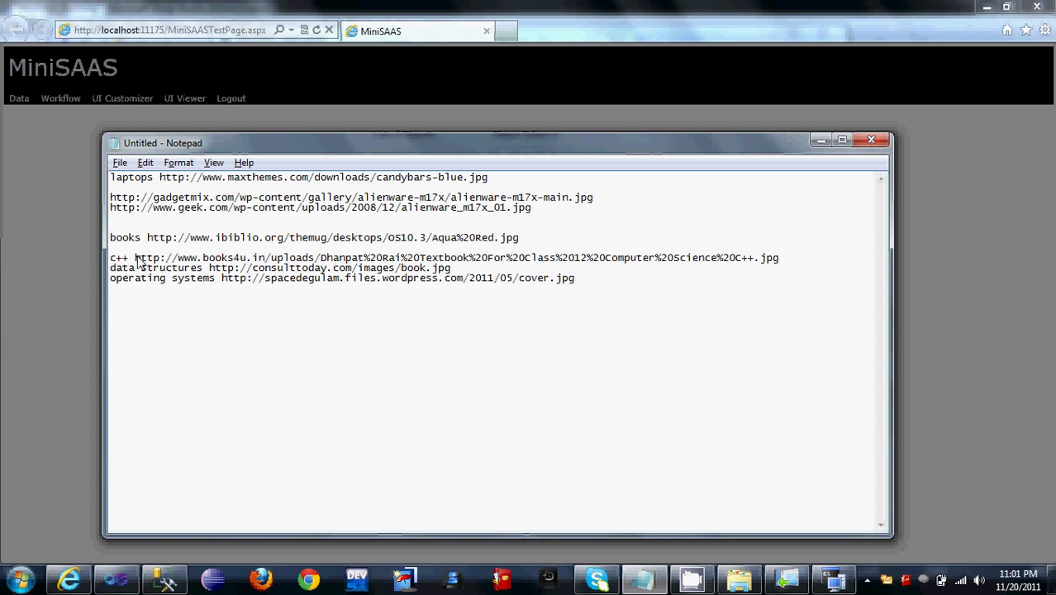
pyautogui.doubleClick(138, 260)
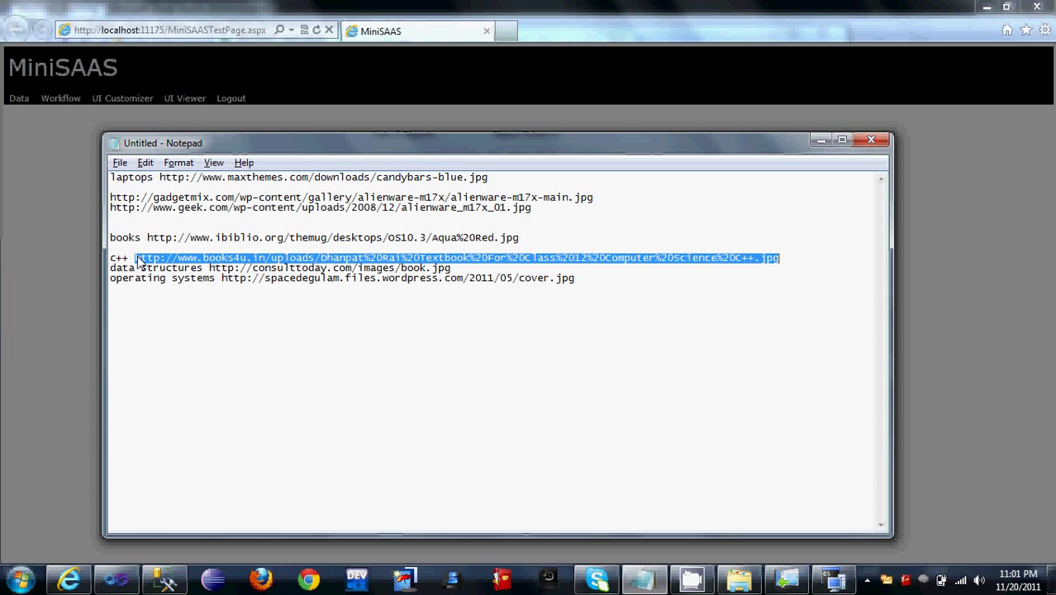
pyautogui.hotkey('alt', 'Tab')
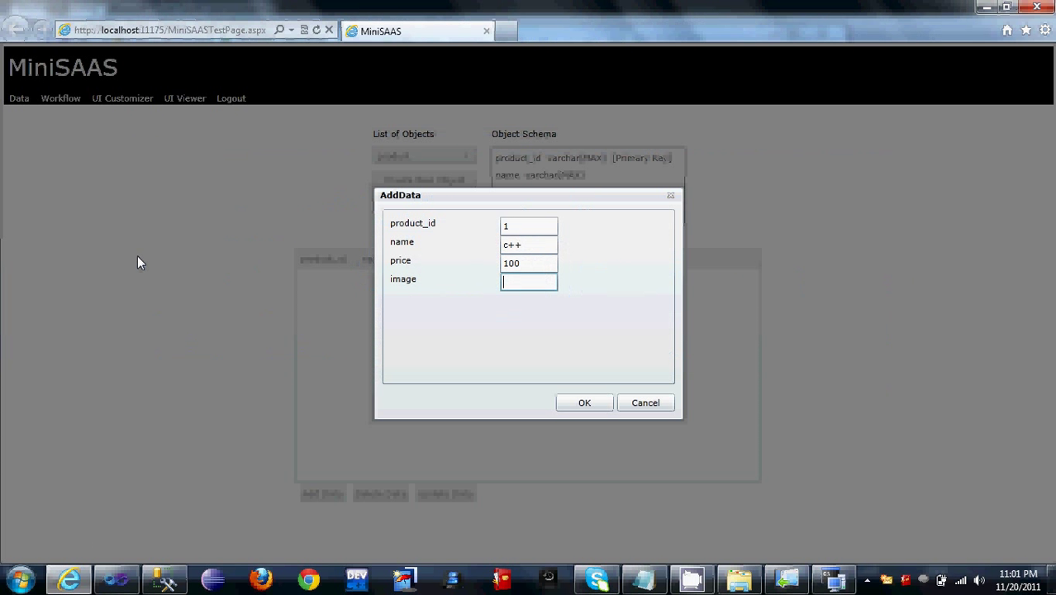
pyautogui.hotkey('ctrl', 'v')
pyautogui.click(585, 405)
pyautogui.click(599, 409)
pyautogui.click(322, 494)
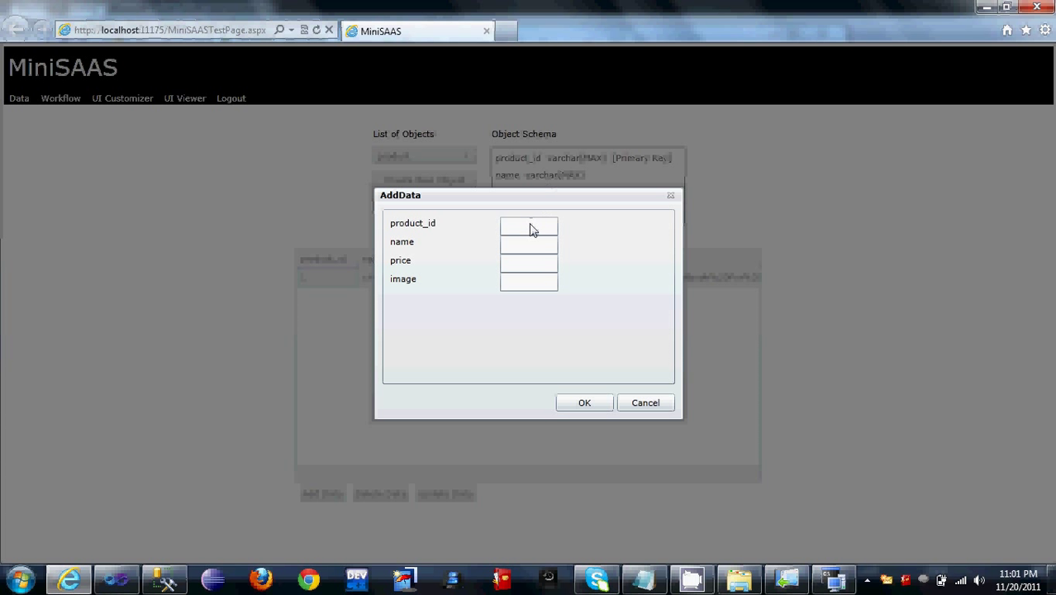
# Step: Insert row 2: Data structures, price 200, with the book.jpg URL copied from Notepad
pyautogui.click(529, 229)
pyautogui.press('Tab')
pyautogui.write('Data structur')
pyautogui.write('es')
pyautogui.press('Tab')
pyautogui.write('200')
pyautogui.press('Tab')
pyautogui.hotkey('alt', 'Tab')
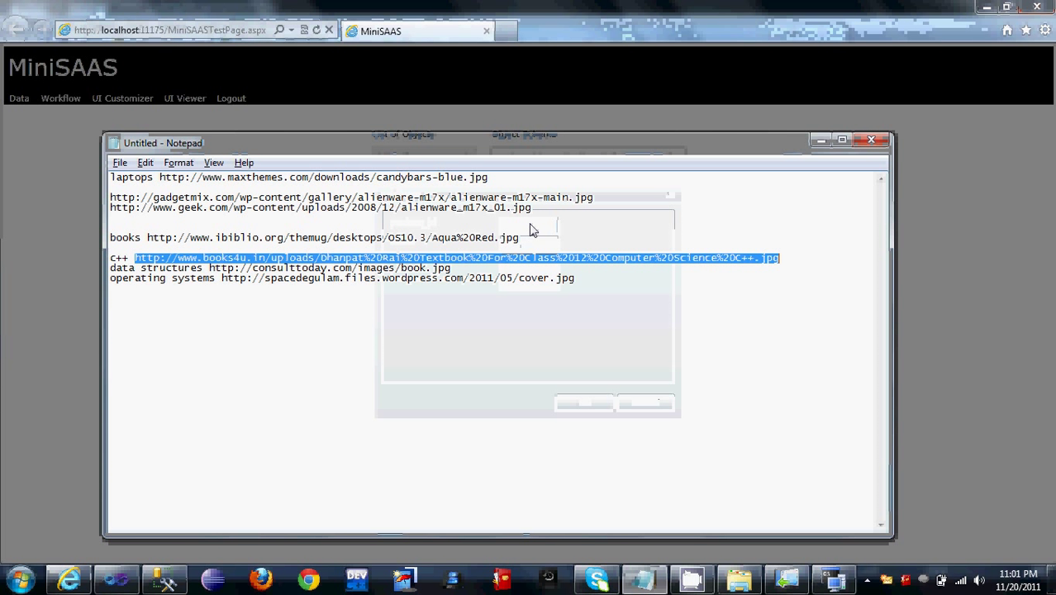
pyautogui.press('Down')
pyautogui.hotkey('shift', 'End')
pyautogui.hotkey('shift', 'Right')
pyautogui.hotkey('shift', 'Right')
pyautogui.hotkey('shift', 'Right')
pyautogui.hotkey('shift', 'Right')
pyautogui.hotkey('shift', 'Right')
pyautogui.hotkey('shift', 'Right')
pyautogui.hotkey('shift', 'Right')
pyautogui.hotkey('shift', 'Right')
pyautogui.hotkey('shift', 'Right')
pyautogui.hotkey('shift', 'Right')
pyautogui.hotkey('shift', 'Right')
pyautogui.hotkey('shift', 'Right')
pyautogui.hotkey('shift', 'Right')
pyautogui.hotkey('shift', 'Right')
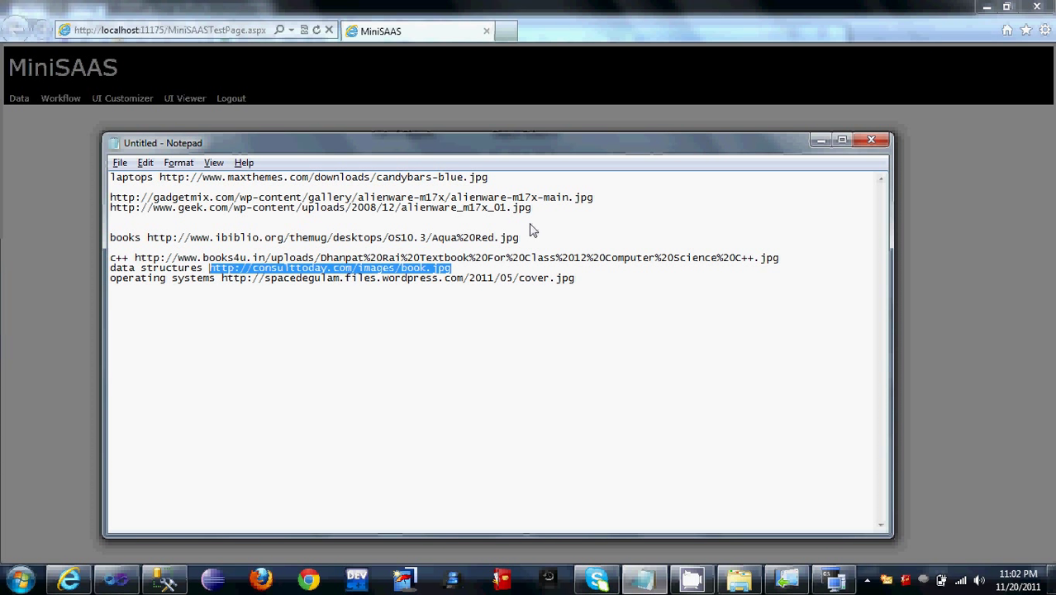
pyautogui.hotkey('alt', 'Tab')
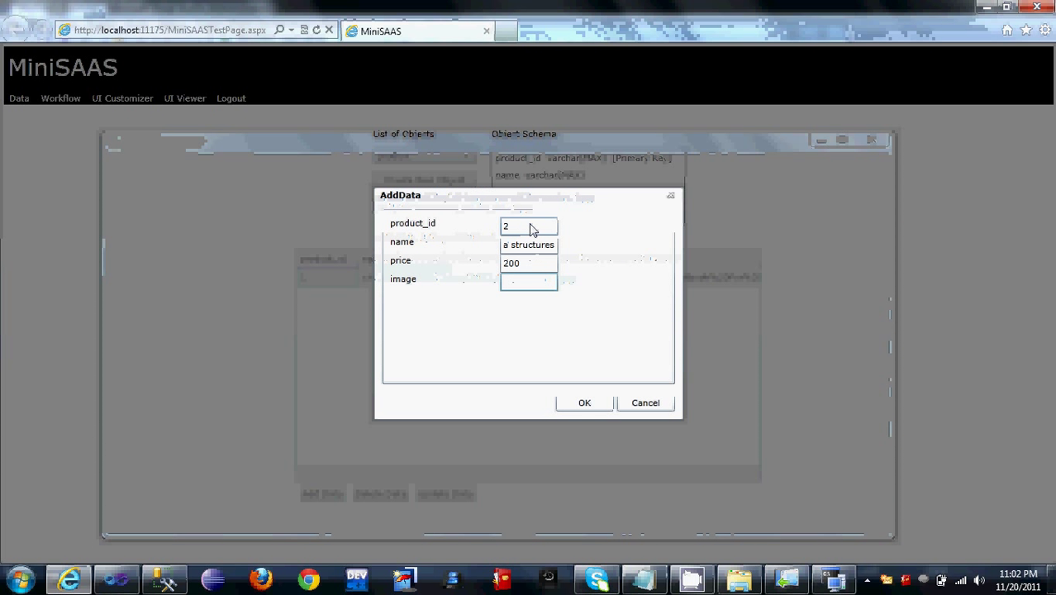
pyautogui.hotkey('ctrl', 'v')
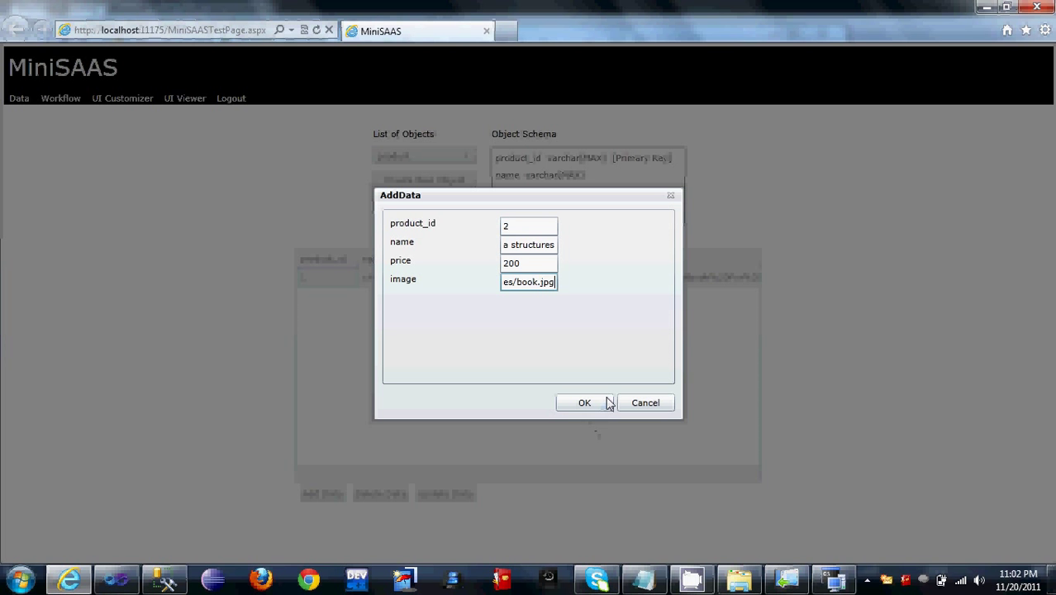
pyautogui.click(606, 402)
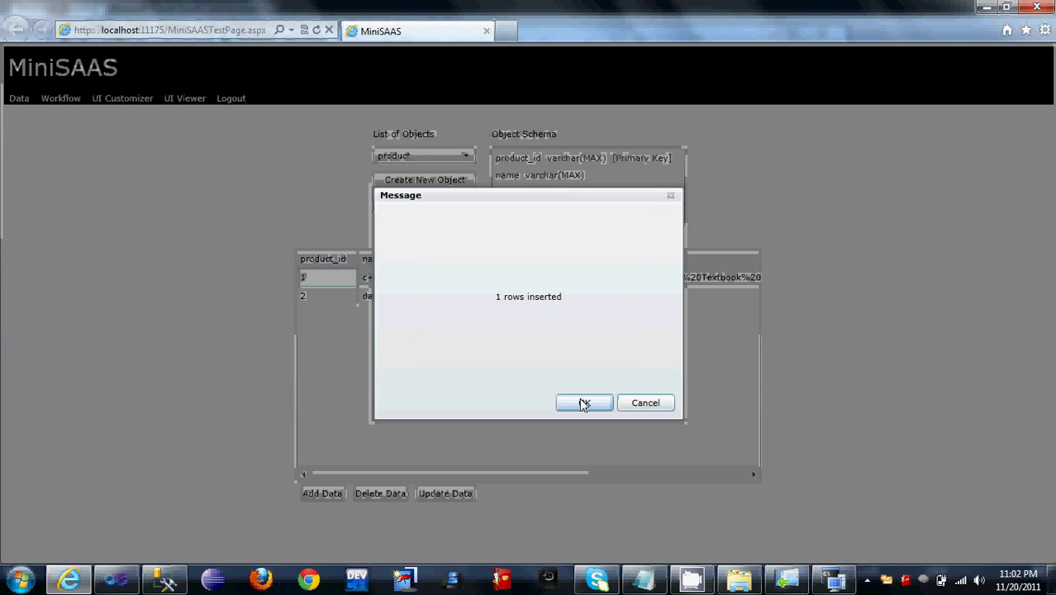
pyautogui.click(583, 403)
# Step: Insert row 3: operating systems, price 50, with the cover.jpg URL copied from Notepad
pyautogui.click(331, 494)
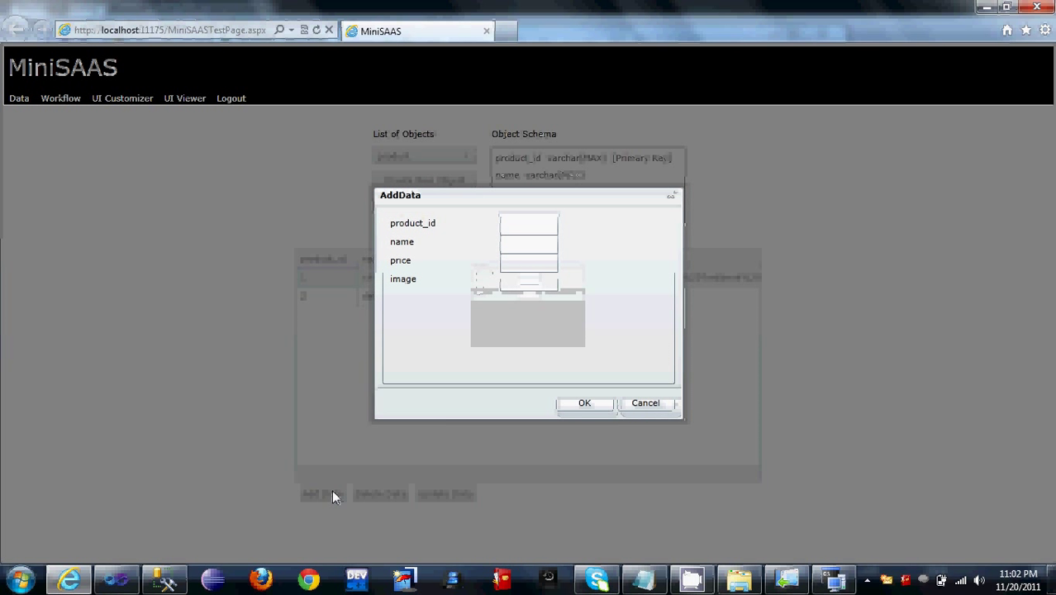
pyautogui.click(541, 230)
pyautogui.write('3')
pyautogui.press('Tab')
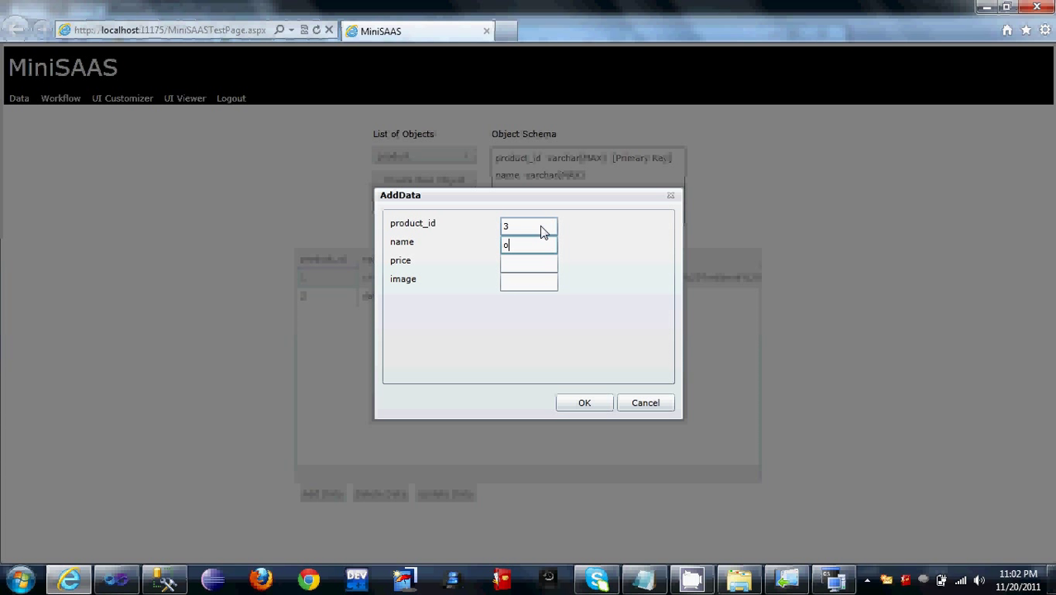
pyautogui.write('operating systems')
pyautogui.press('Tab')
pyautogui.write('50')
pyautogui.press('Tab')
pyautogui.hotkey('alt', 'Tab')
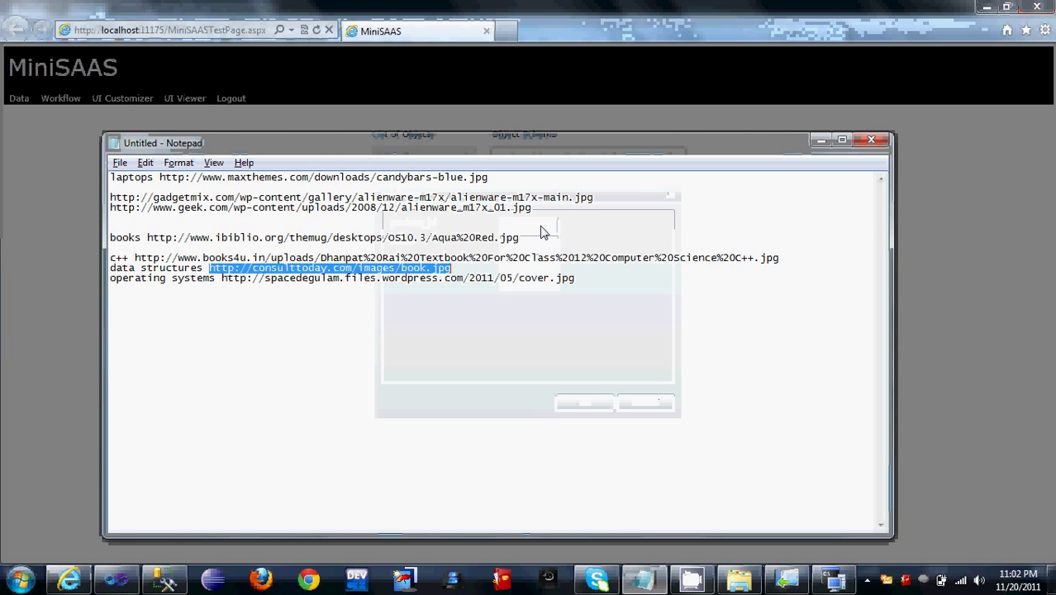
pyautogui.press('Down')
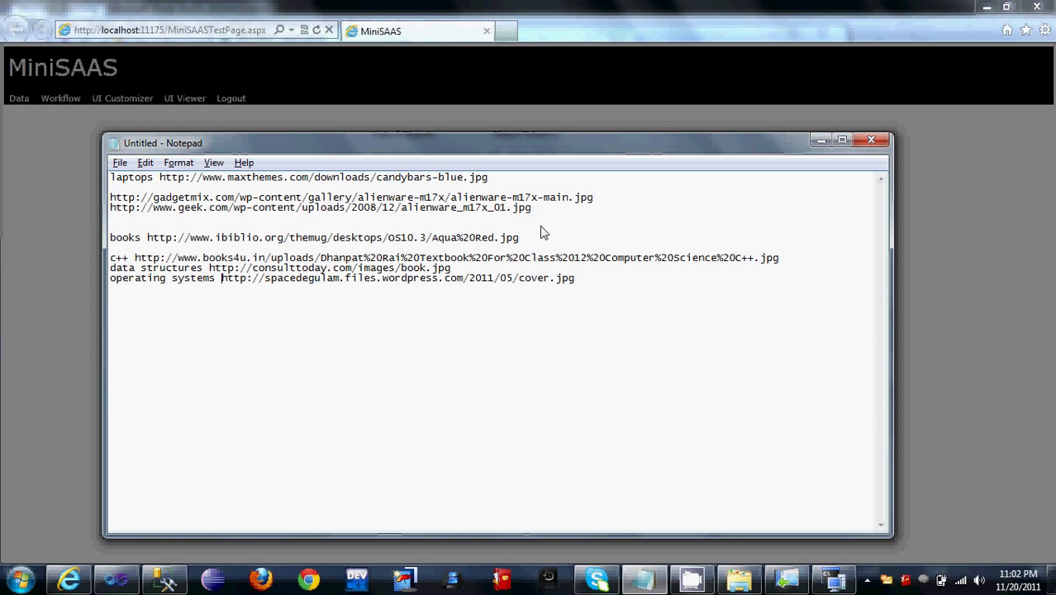
pyautogui.hotkey('shift', 'End')
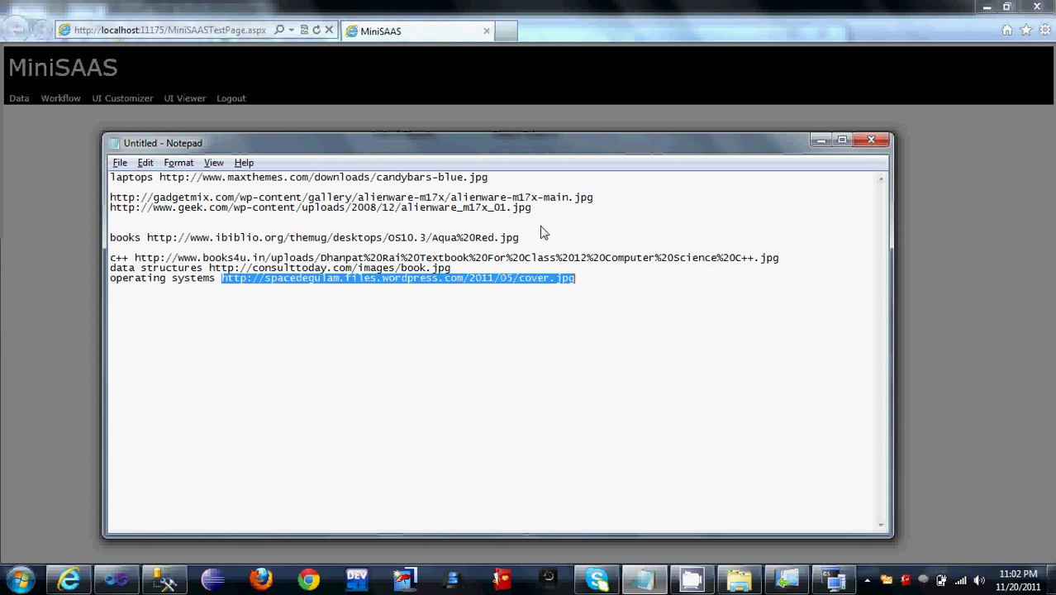
pyautogui.hotkey('alt', 'Tab')
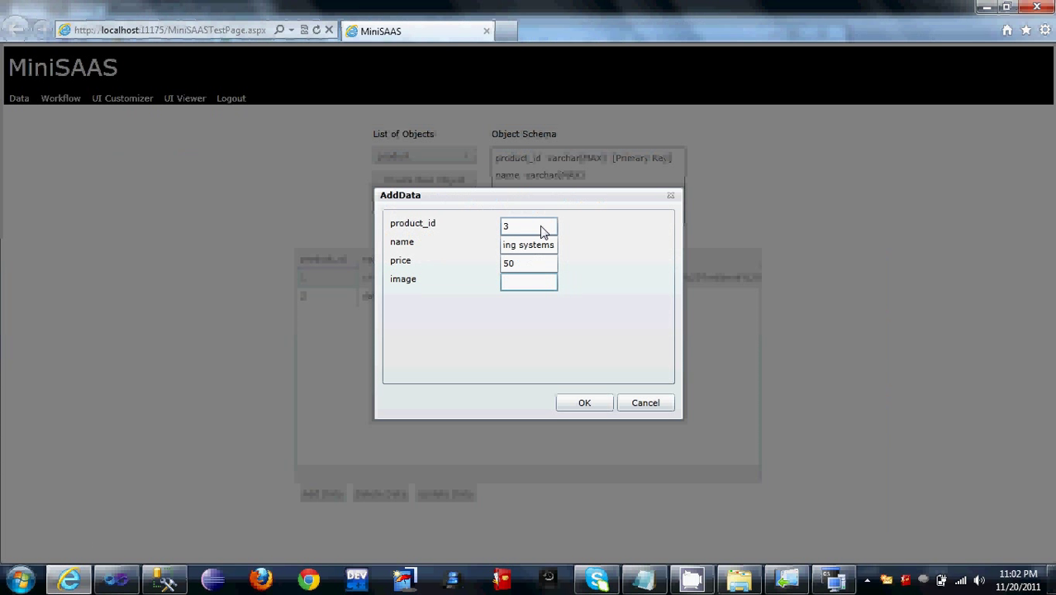
pyautogui.hotkey('ctrl', 'v')
pyautogui.click(602, 405)
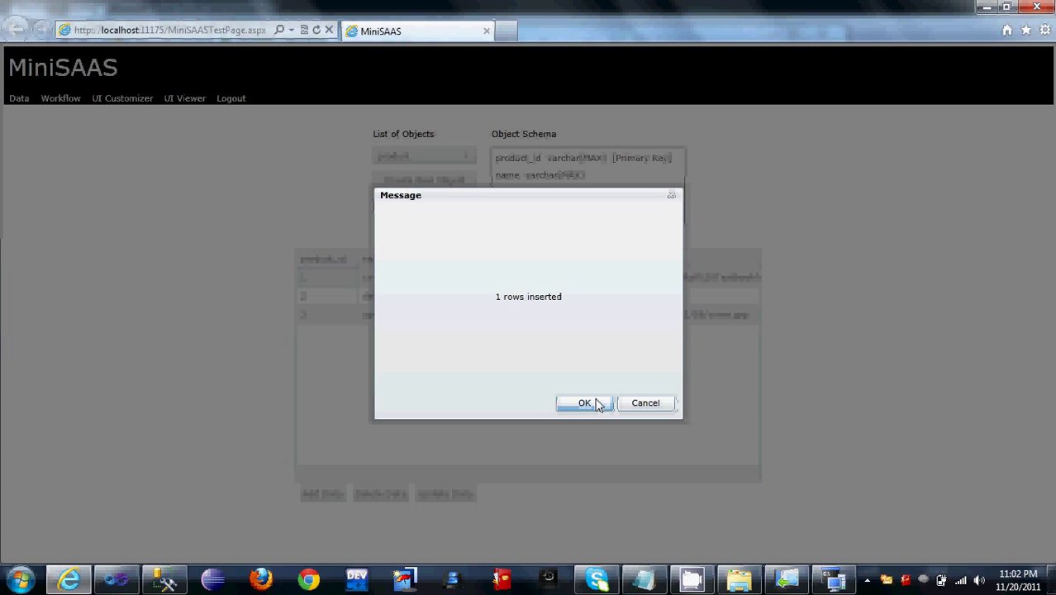
pyautogui.click(600, 405)
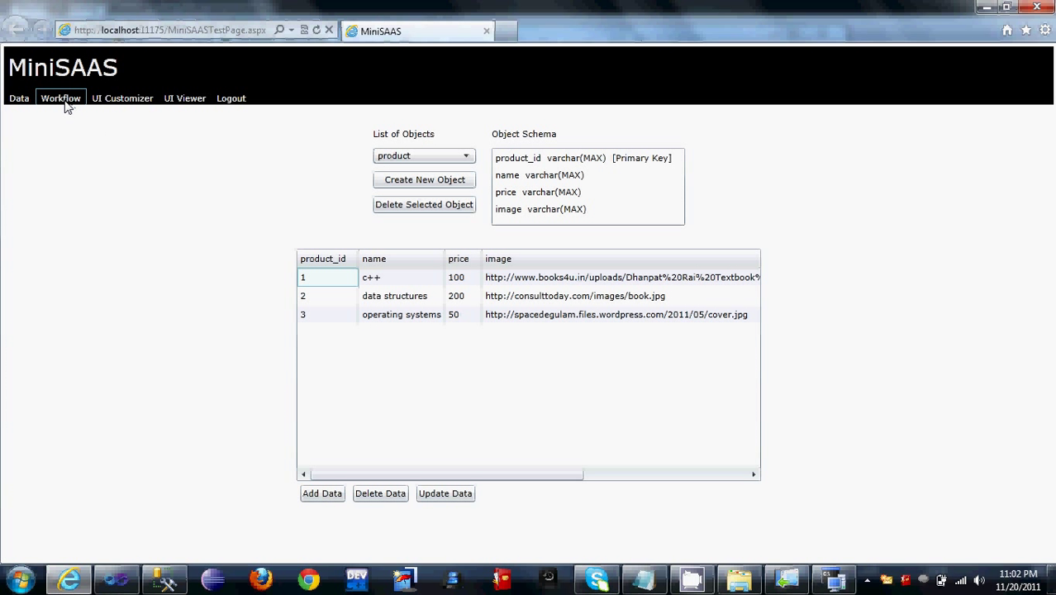
# Step: Delete the Cart workflow and the Shipping workflow's GetShippingVendors method
pyautogui.click(65, 105)
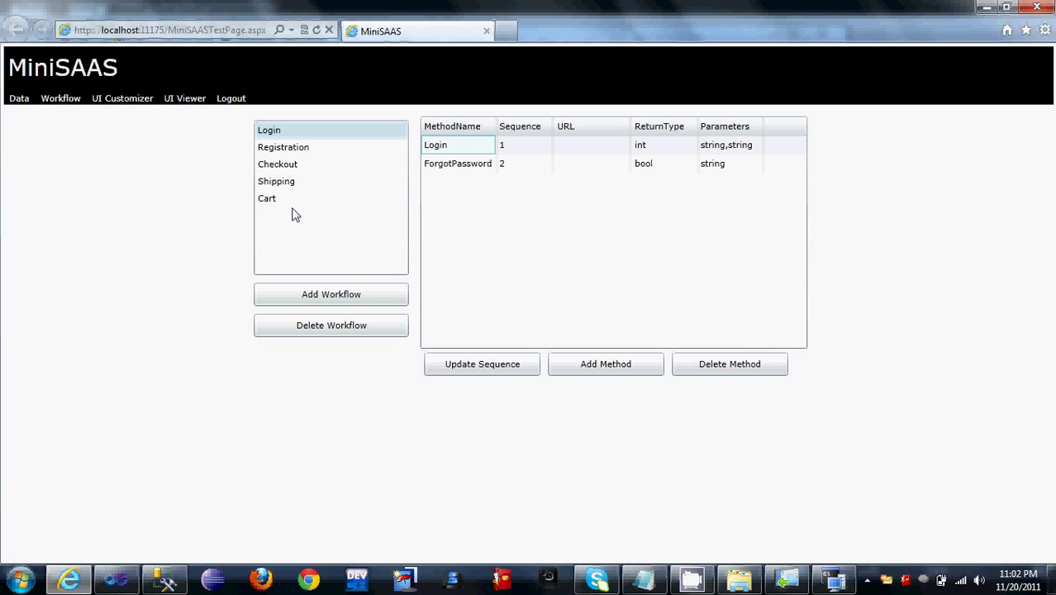
pyautogui.click(334, 200)
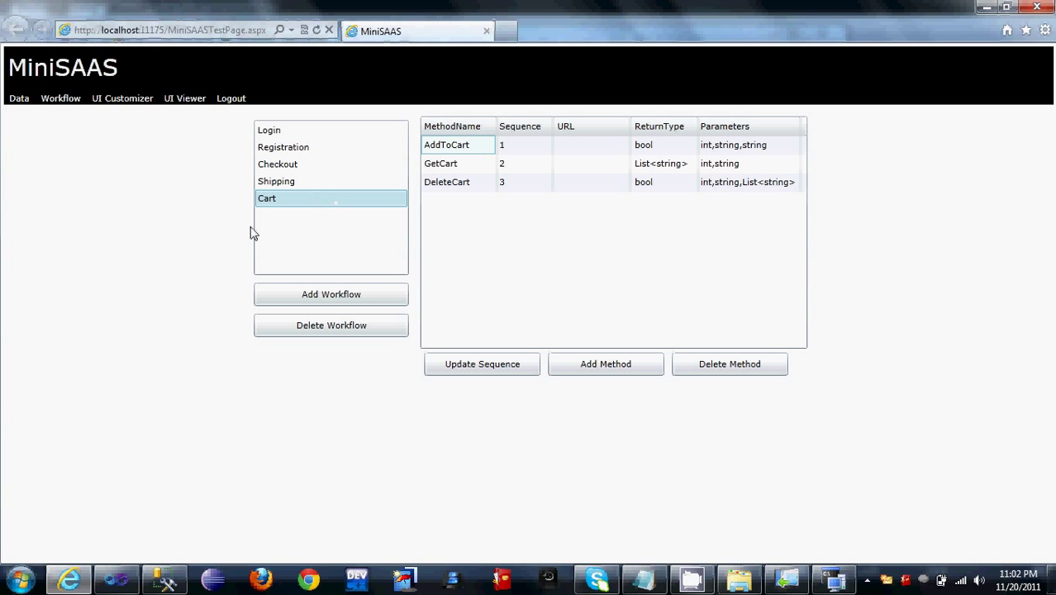
pyautogui.click(306, 331)
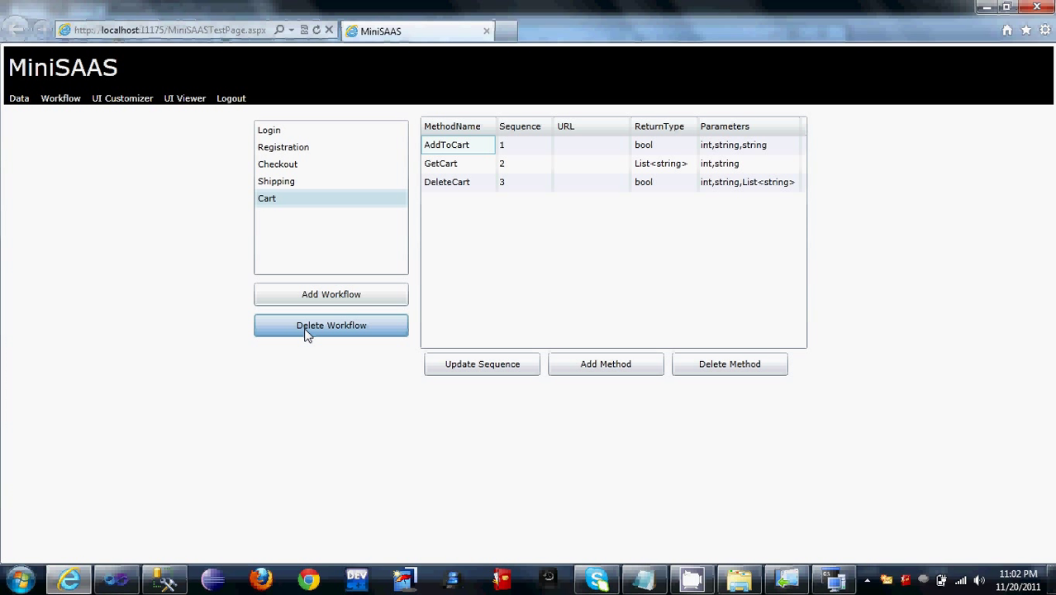
pyautogui.click(295, 184)
pyautogui.click(503, 148)
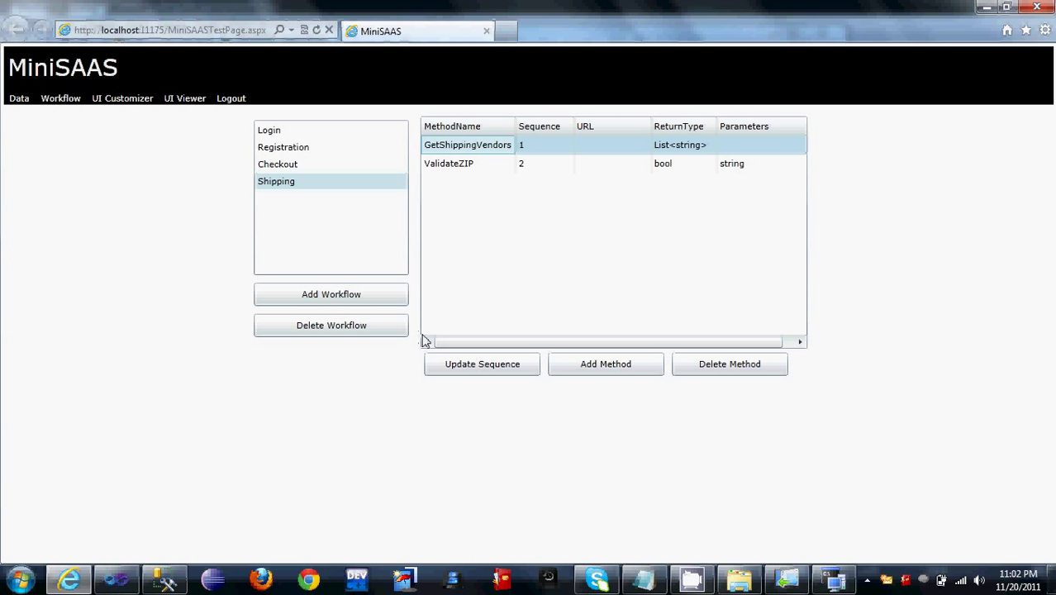
pyautogui.click(768, 373)
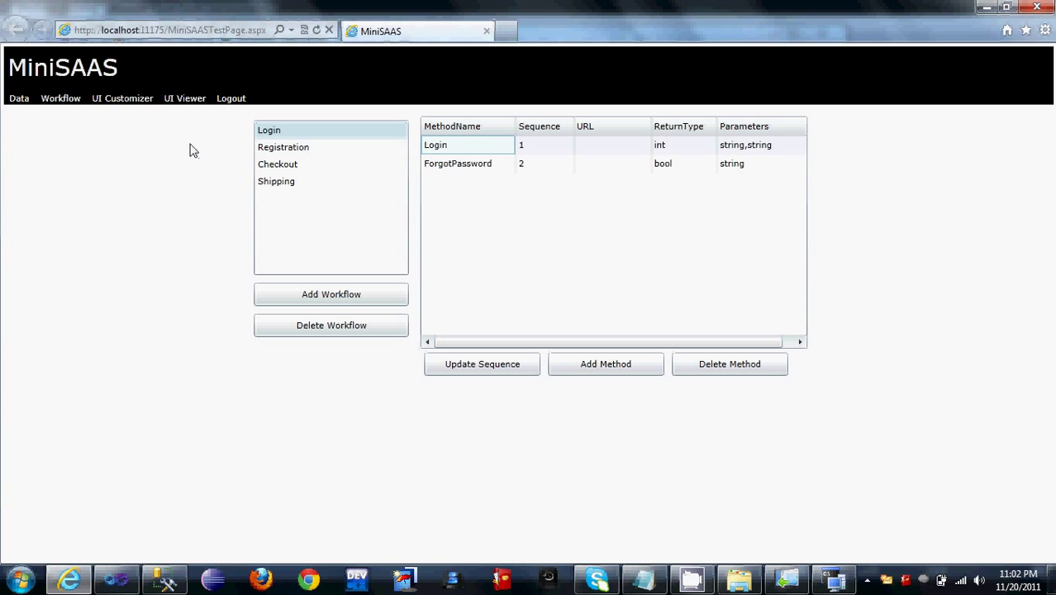
# Step: Open the UI Customizer, preview the page layout, and open the header settings
pyautogui.click(130, 109)
pyautogui.click(170, 100)
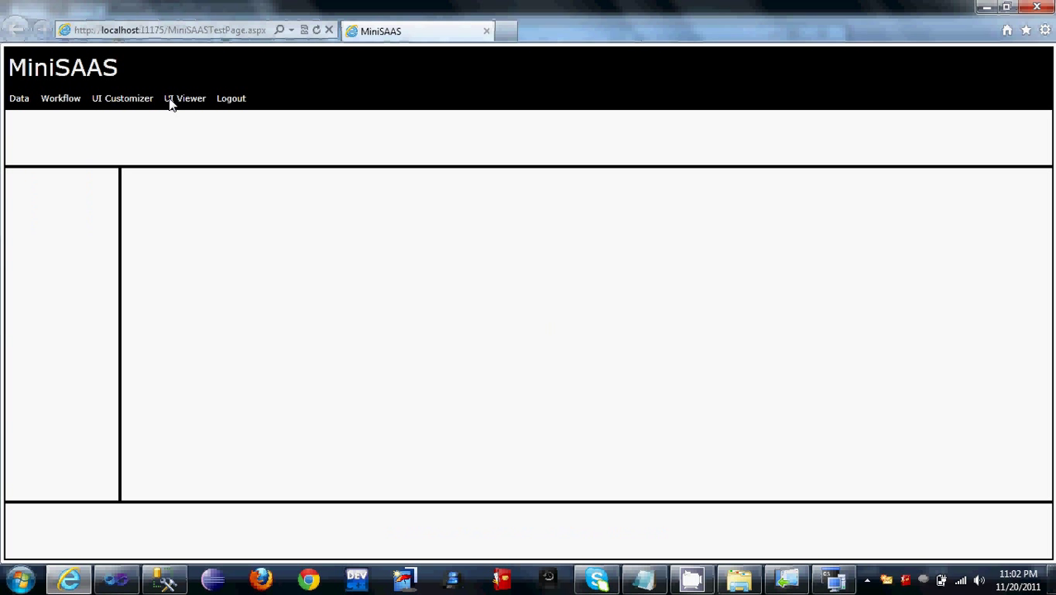
pyautogui.click(129, 99)
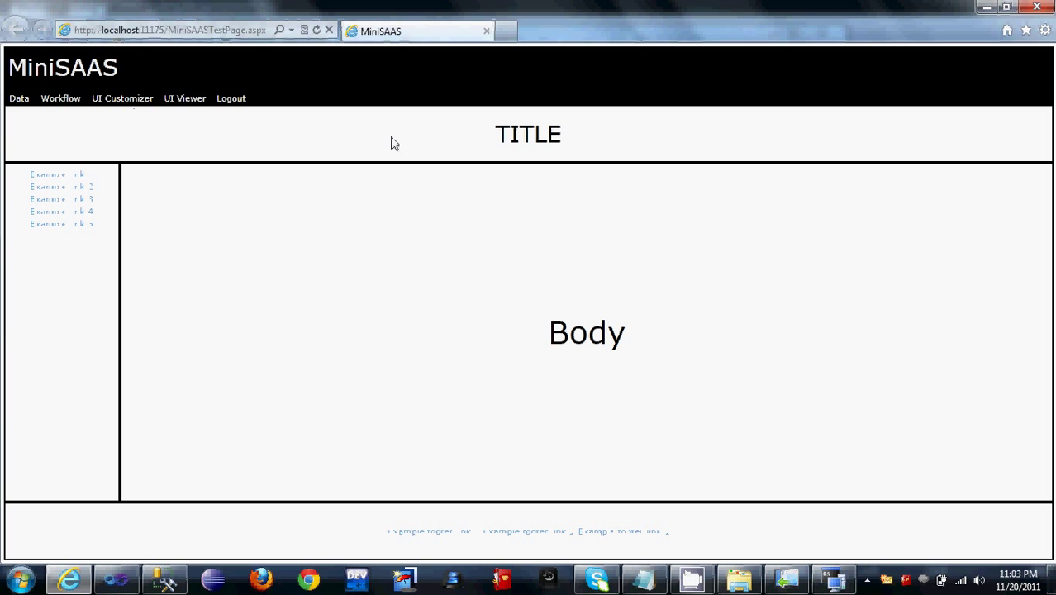
pyautogui.click(393, 141)
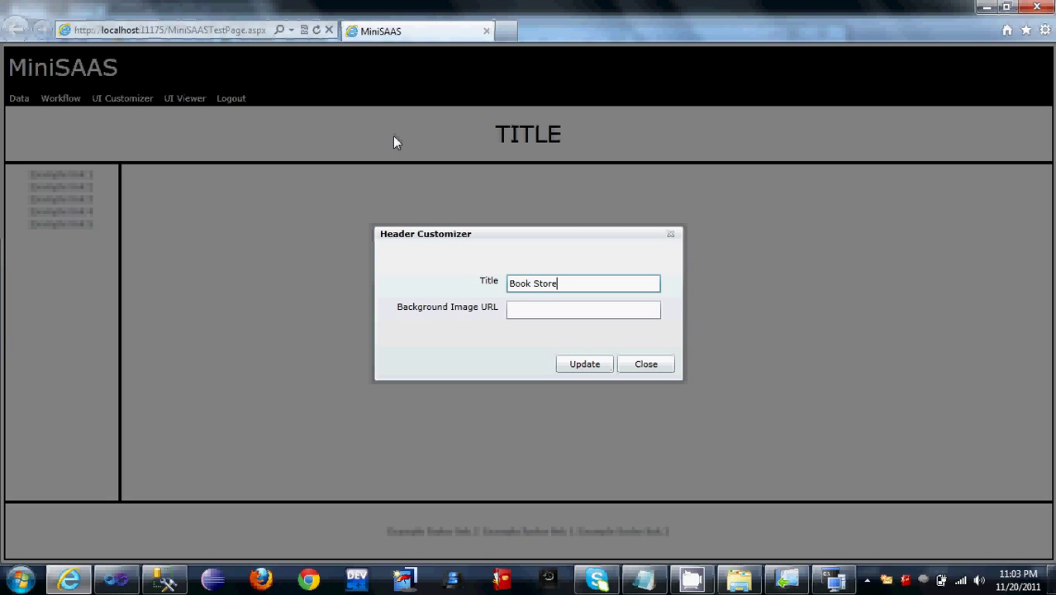
# Step: Copy the Aqua Red image URL from the notes into the header's Background Image URL field
pyautogui.click(641, 578)
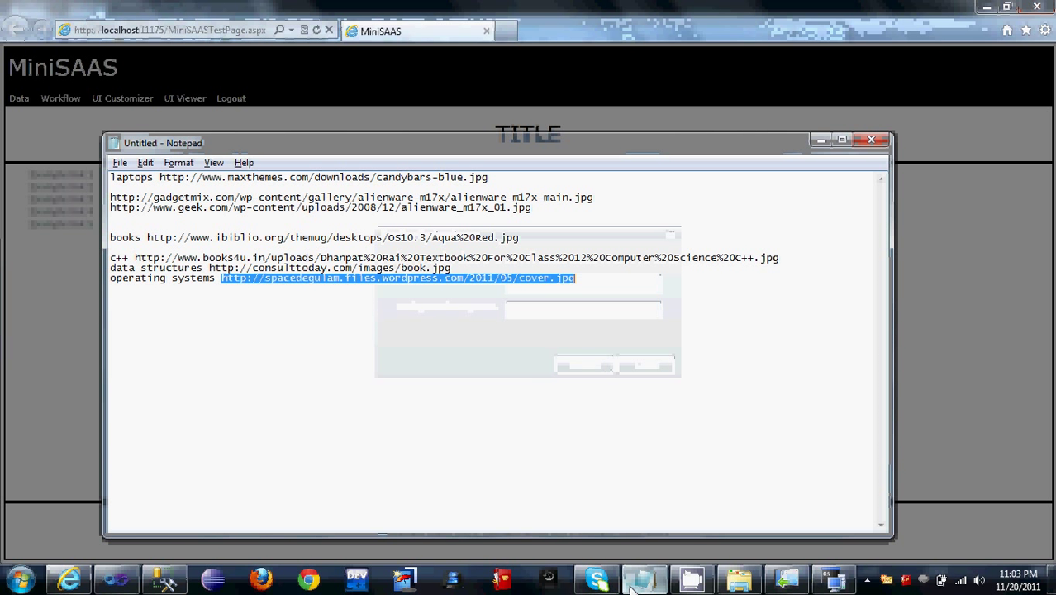
pyautogui.click(529, 240)
pyautogui.hotkey('shift', 'Home')
pyautogui.hotkey('ctrl', 'shift', 'Right')
pyautogui.hotkey('alt', 'Tab')
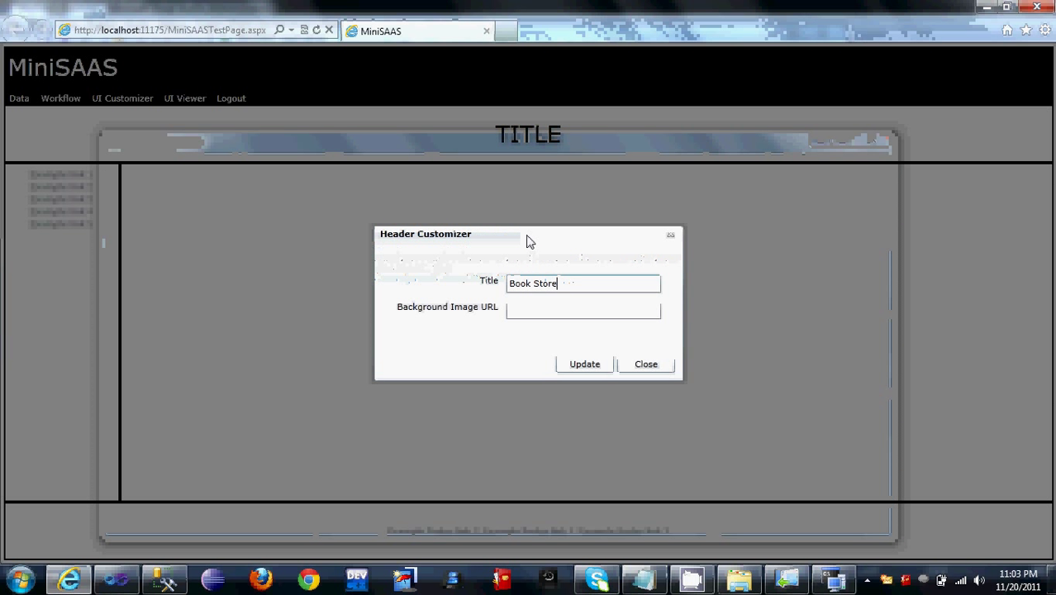
pyautogui.click(564, 317)
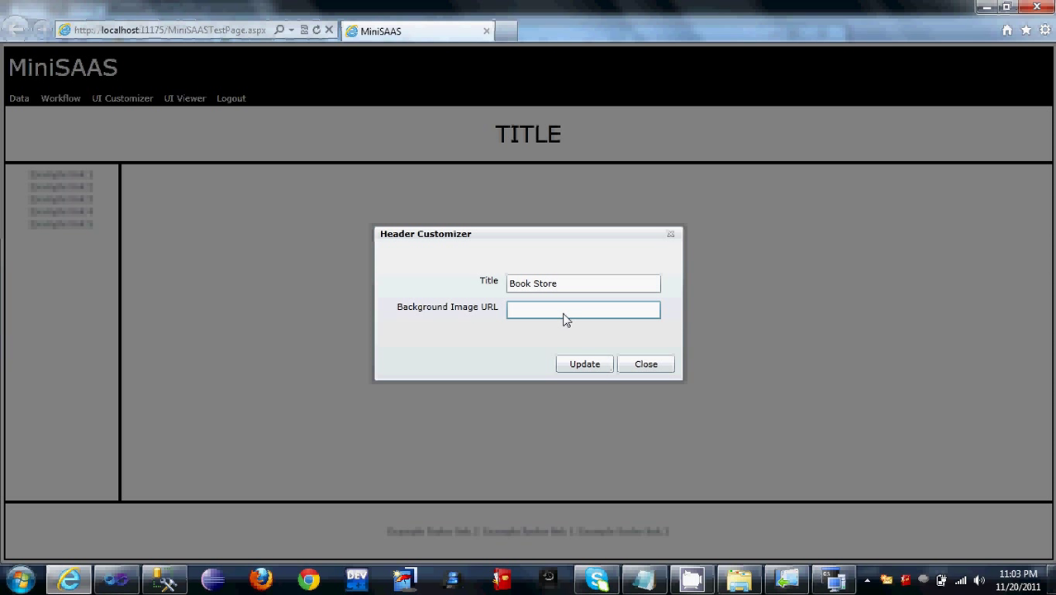
pyautogui.hotkey('ctrl', 'v')
# Step: Apply the Book Store header settings and preview the customized store page
pyautogui.click(596, 366)
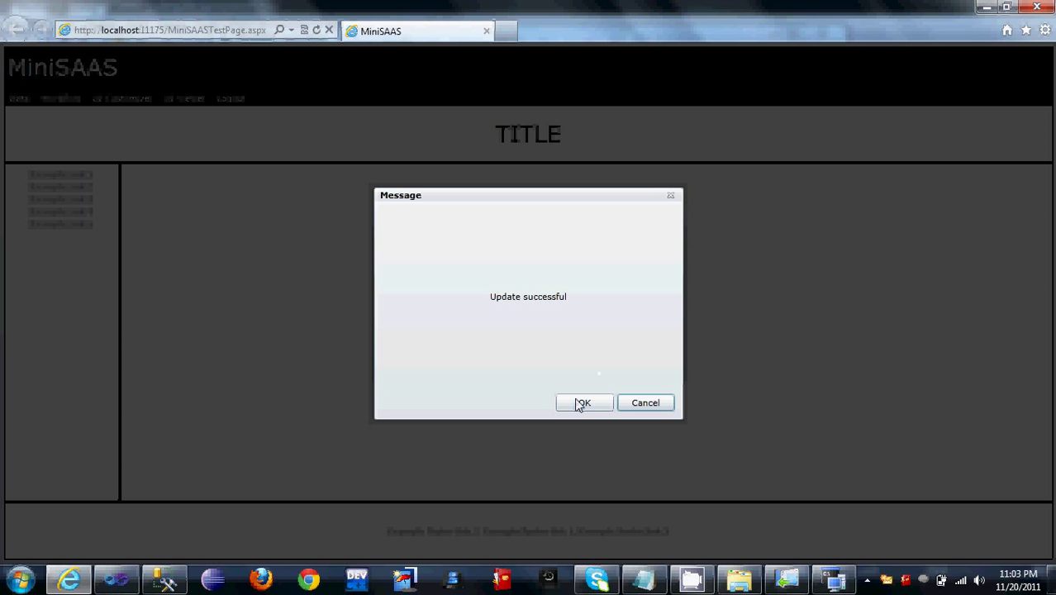
pyautogui.click(577, 399)
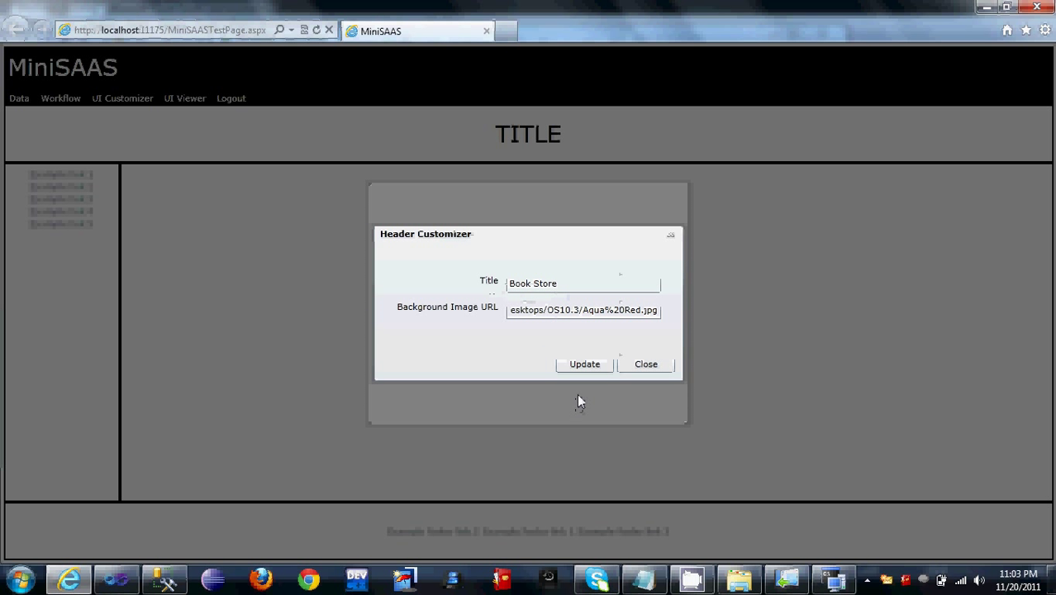
pyautogui.click(657, 364)
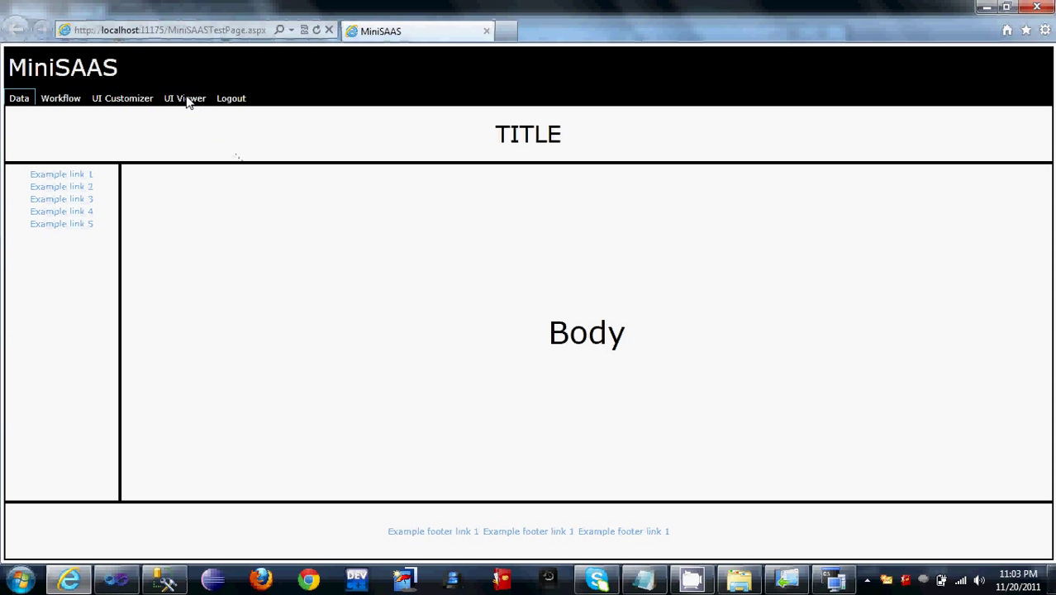
pyautogui.click(186, 99)
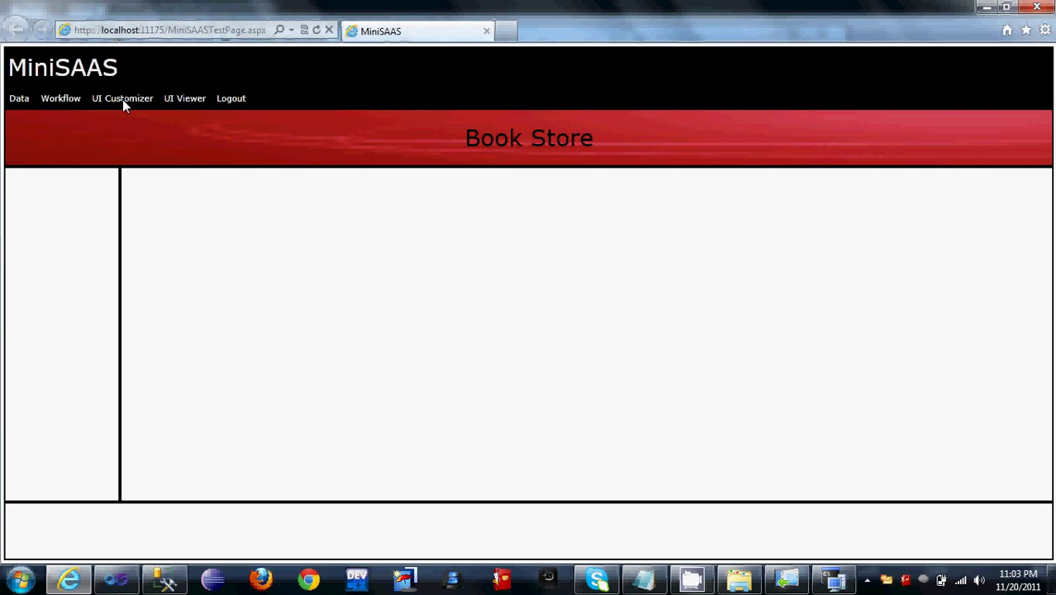
# Step: Add an Amazon sidebar link pointing to http:amazon.com
pyautogui.click(123, 98)
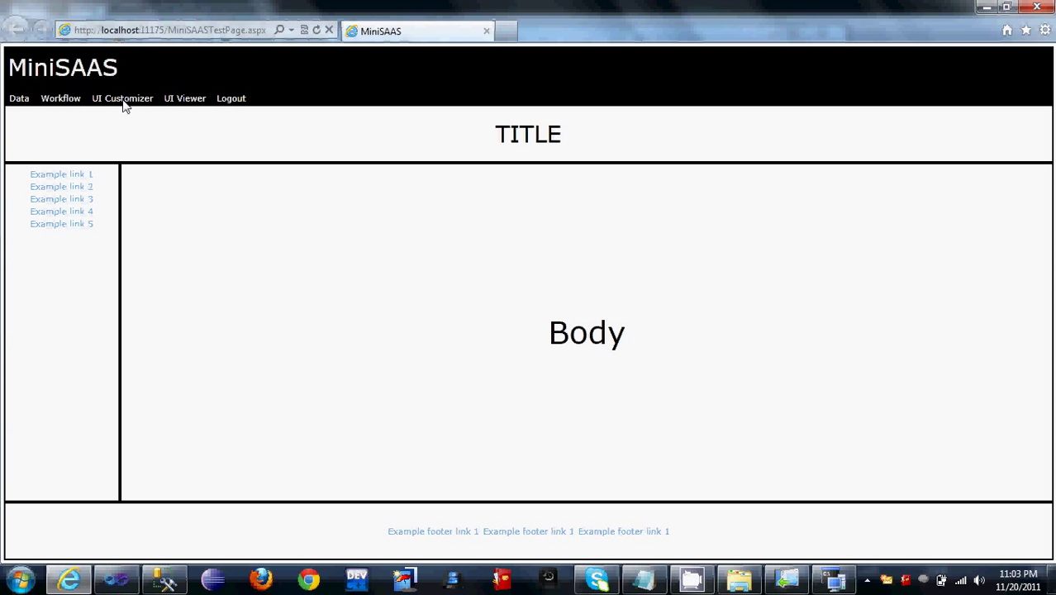
pyautogui.click(52, 302)
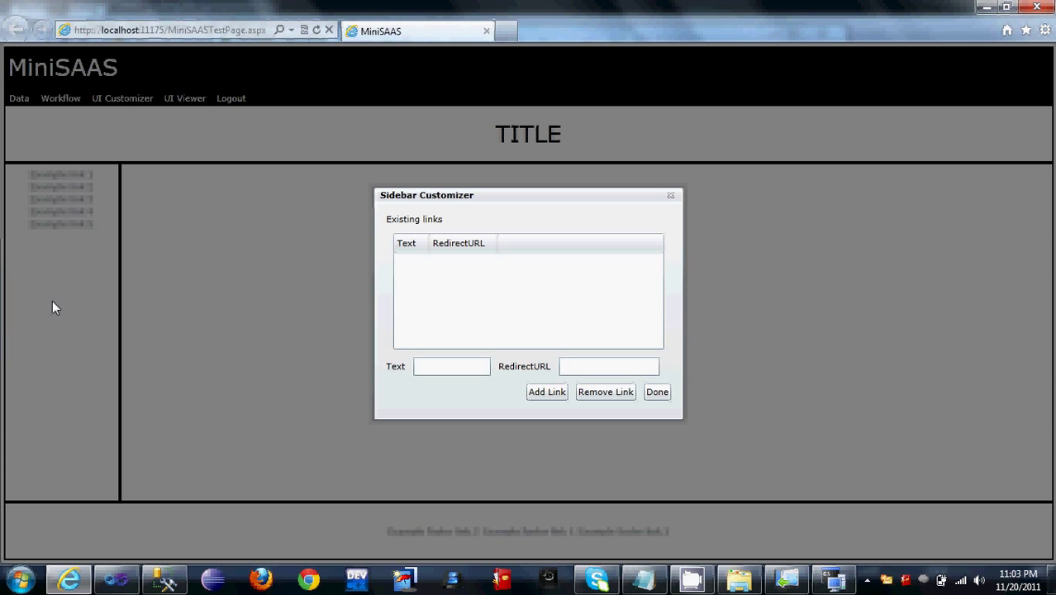
pyautogui.click(453, 369)
pyautogui.press('Tab')
pyautogui.write('h')
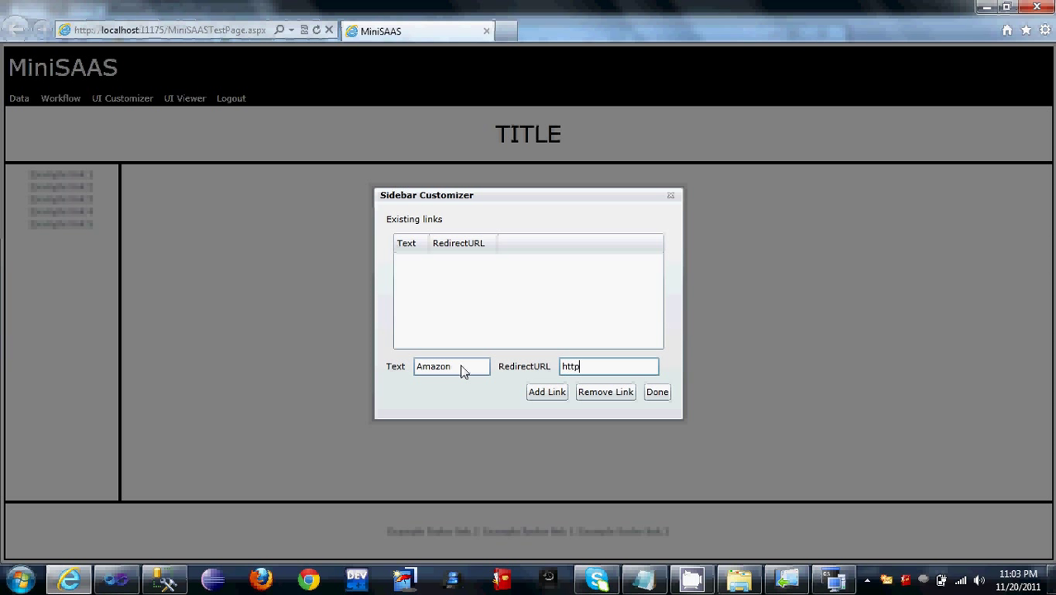
pyautogui.write('ttp:amazon.com')
pyautogui.click(551, 396)
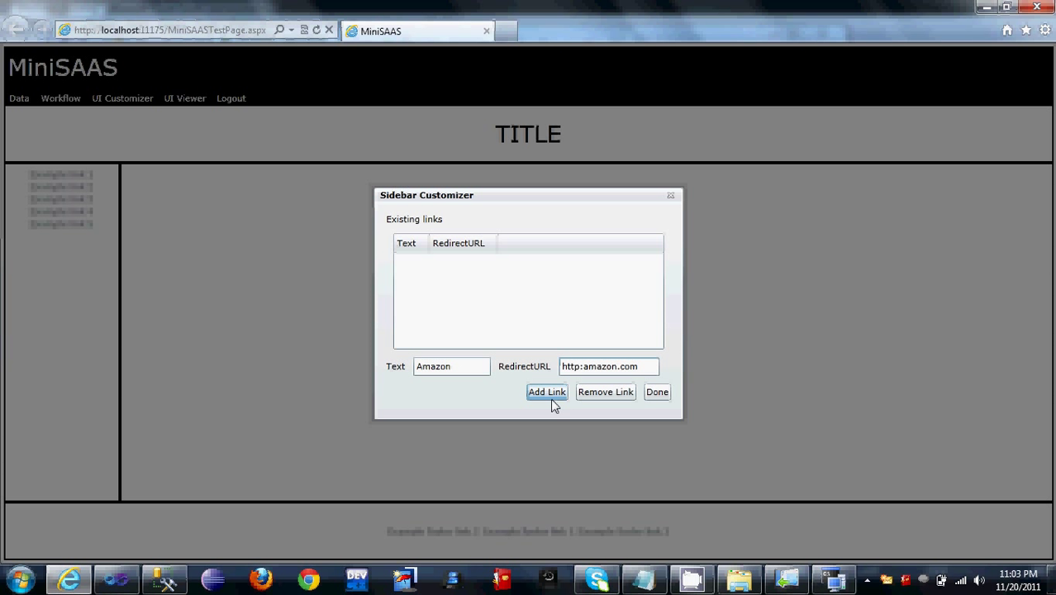
pyautogui.click(665, 400)
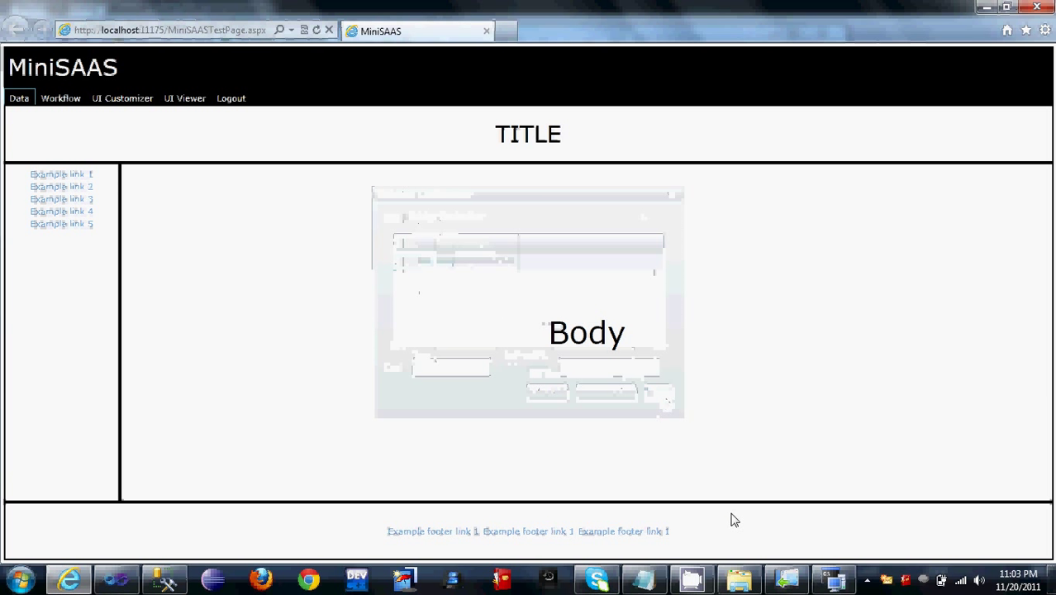
pyautogui.click(742, 532)
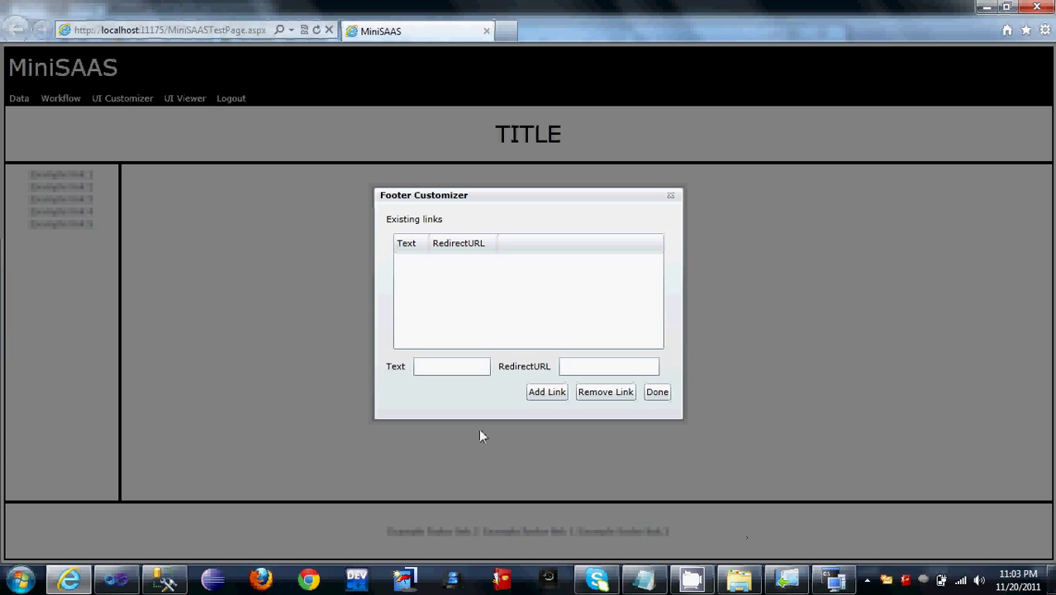
pyautogui.click(451, 369)
pyautogui.write('Yahoo')
pyautogui.press('Tab')
pyautogui.write('http://yahoo.com')
pyautogui.click(529, 395)
pyautogui.click(660, 396)
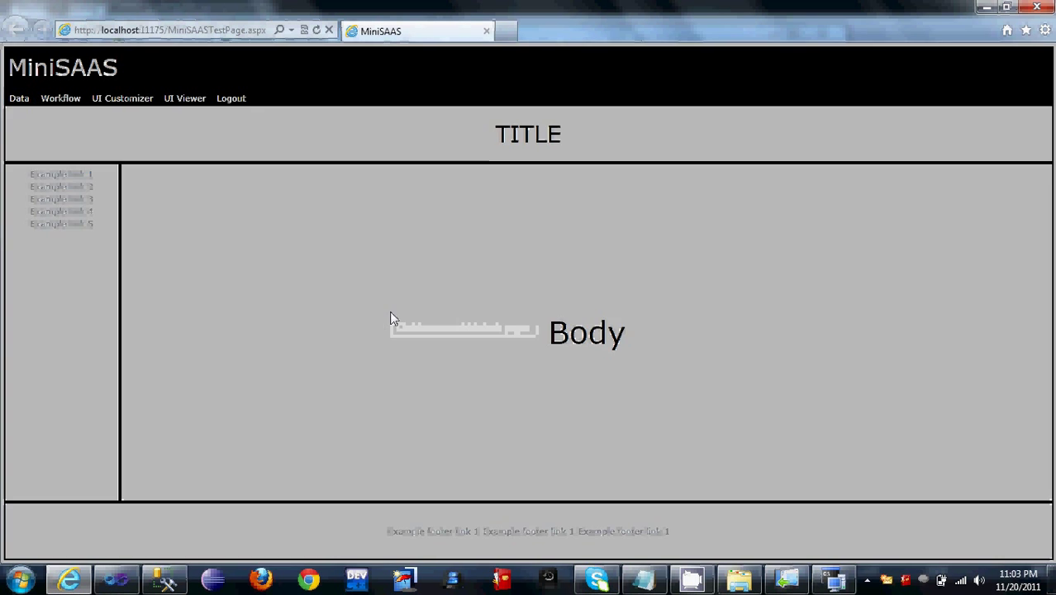
# Step: Add the AvailableProducts, Checkout, Login and Registration pages to the body, then preview the store
pyautogui.click(389, 312)
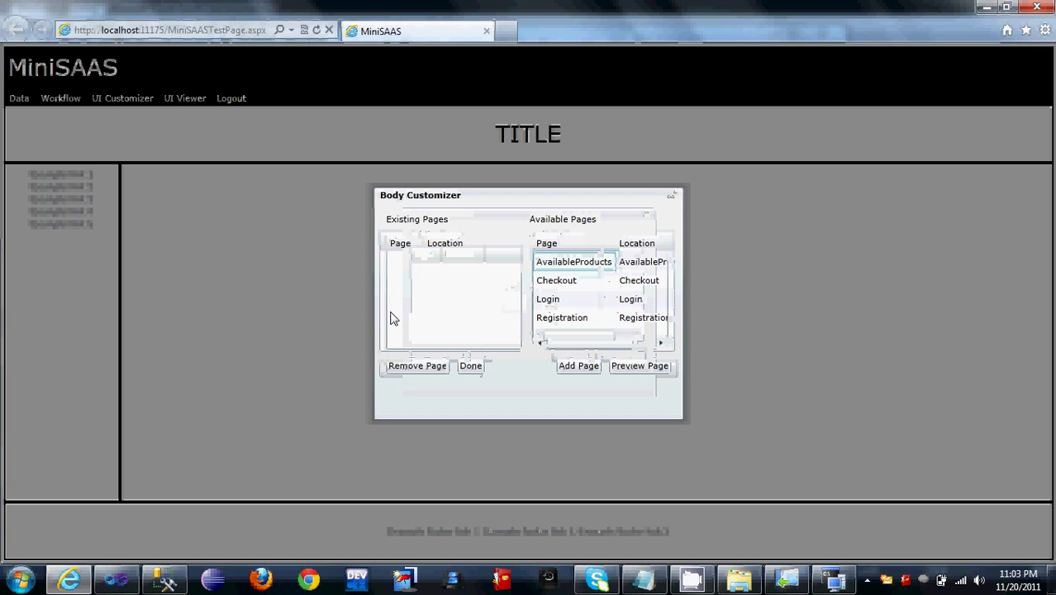
pyautogui.click(576, 264)
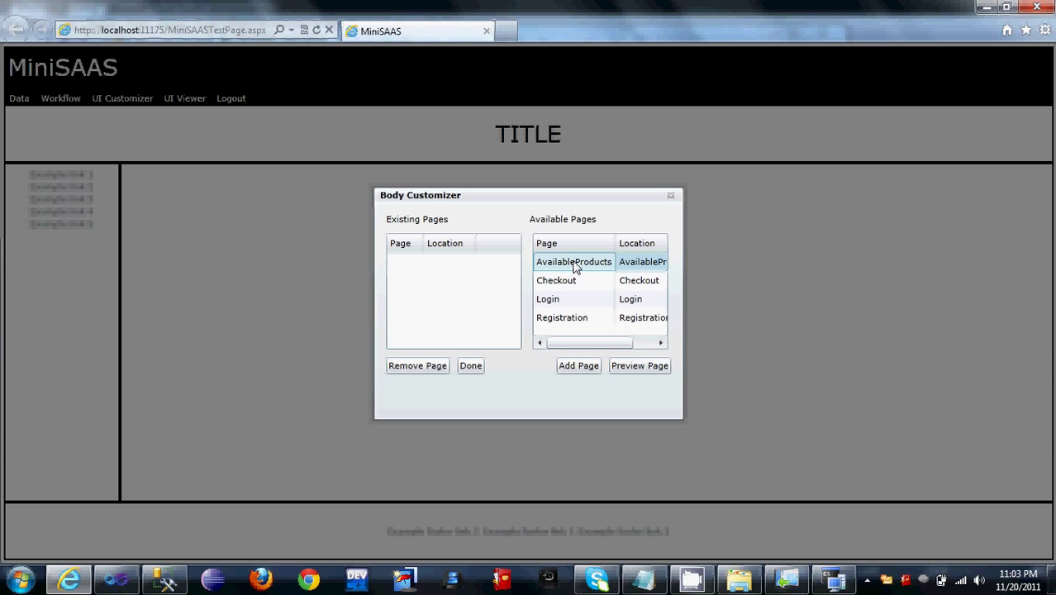
pyautogui.click(592, 372)
pyautogui.click(556, 282)
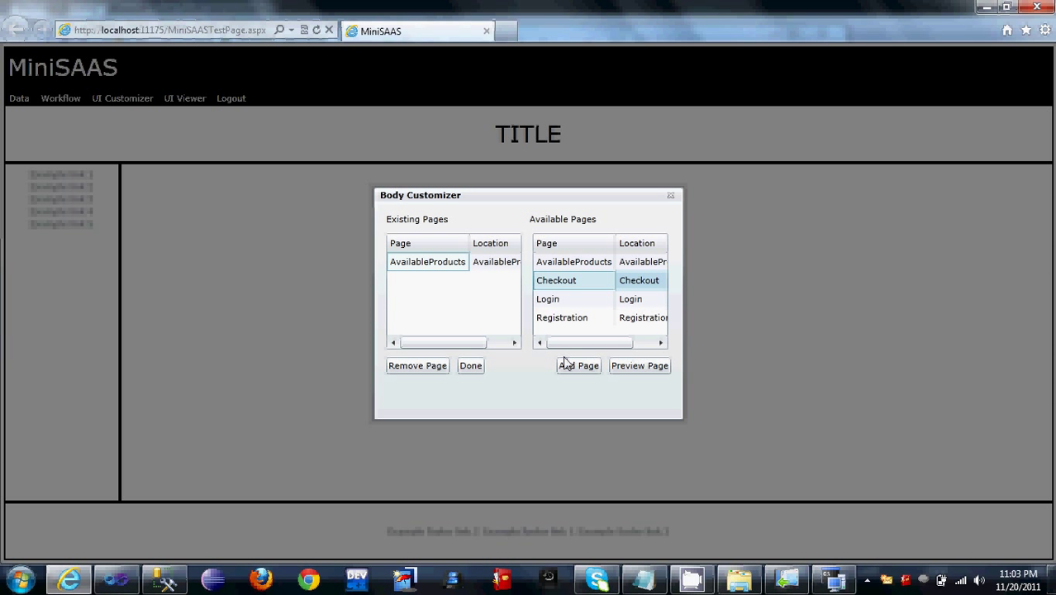
pyautogui.click(567, 365)
pyautogui.click(574, 301)
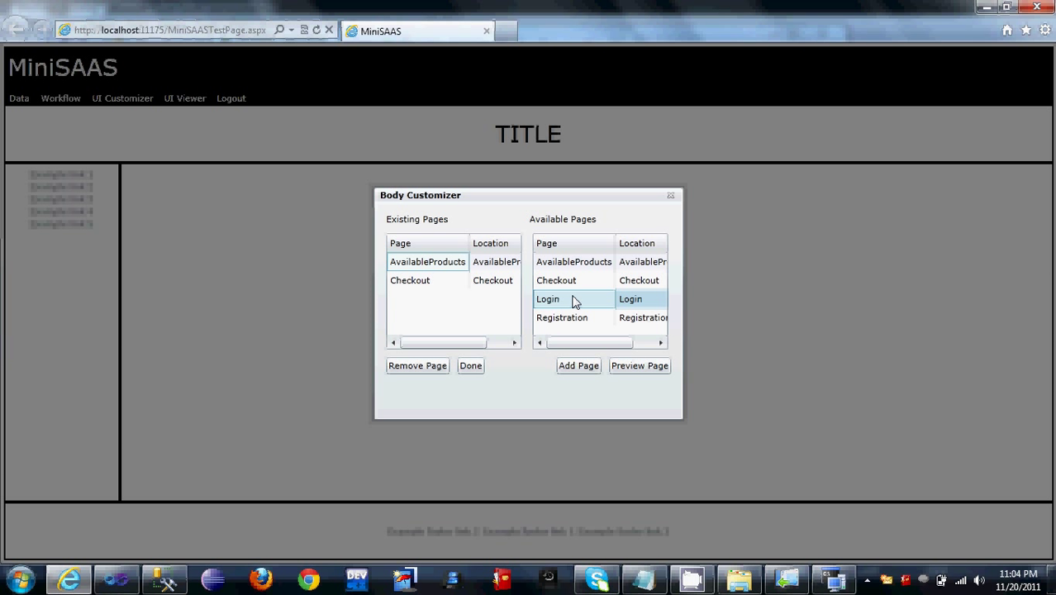
pyautogui.click(587, 370)
pyautogui.click(554, 322)
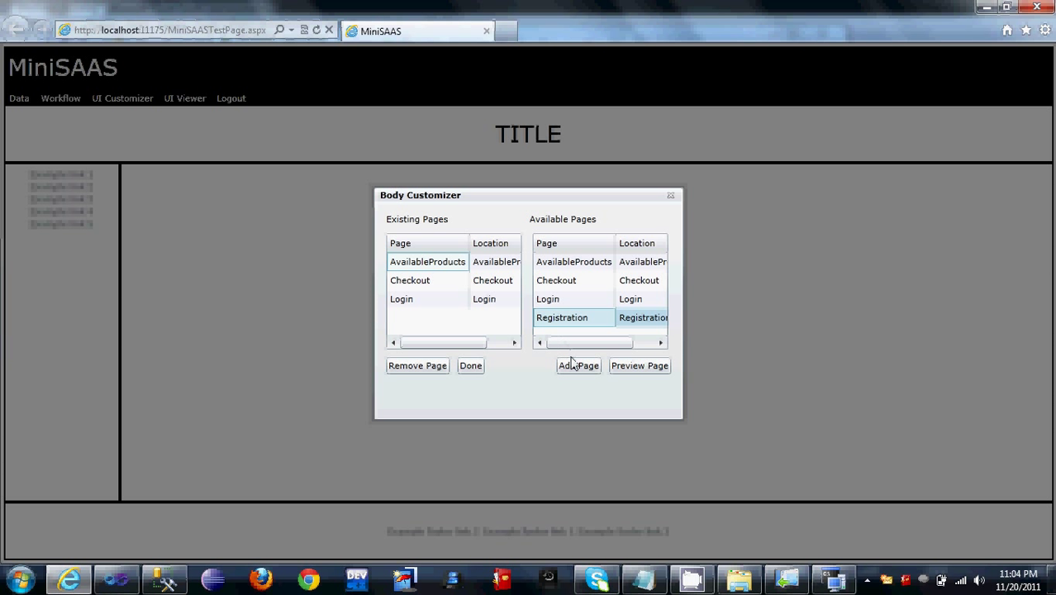
pyautogui.click(576, 368)
pyautogui.click(473, 369)
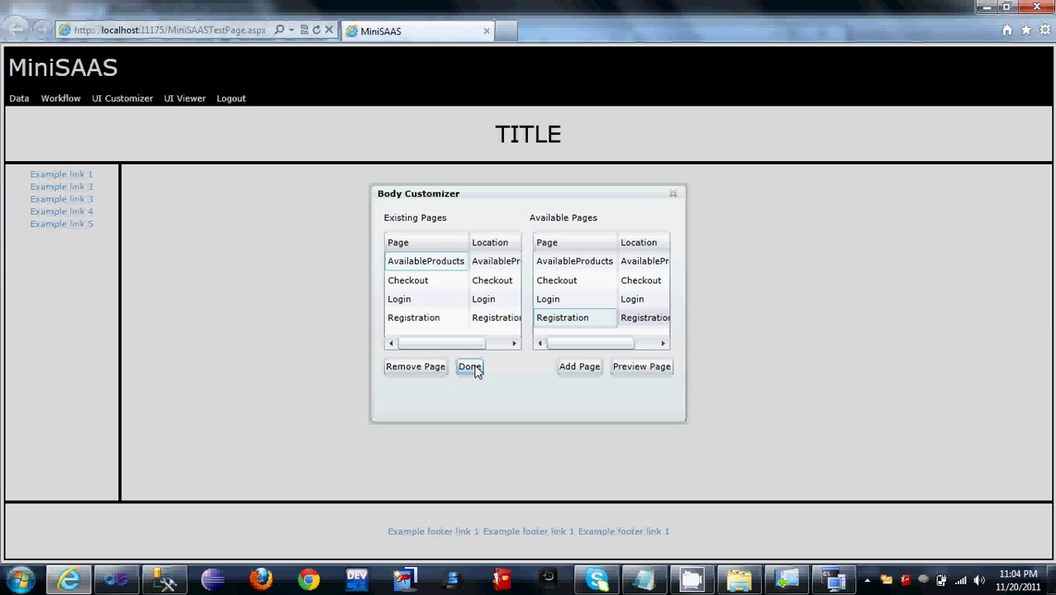
pyautogui.click(187, 99)
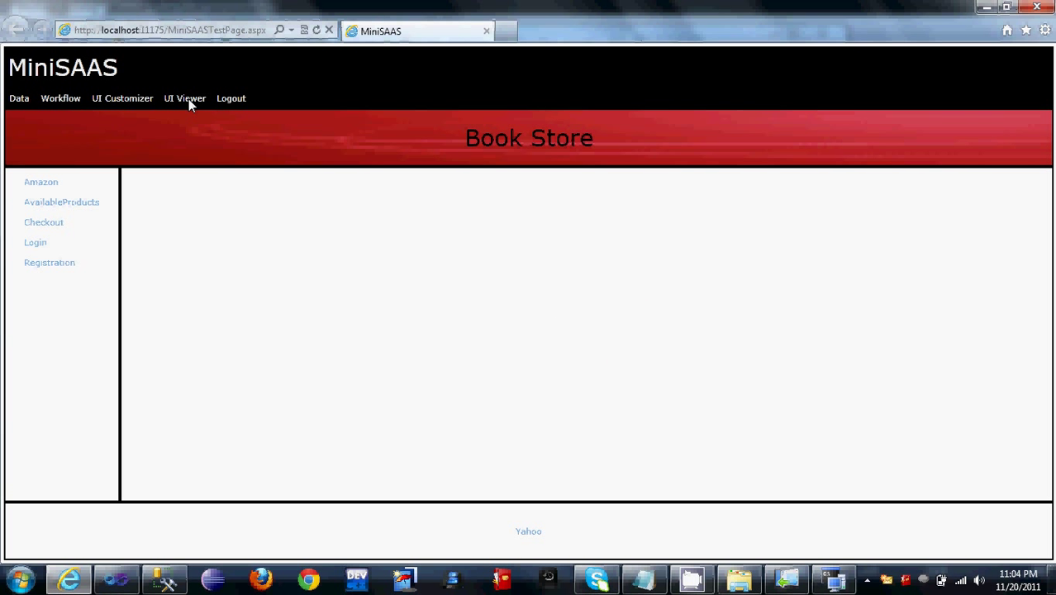
# Step: Log out of the tenant and open the user login for organisation 23
pyautogui.click(235, 99)
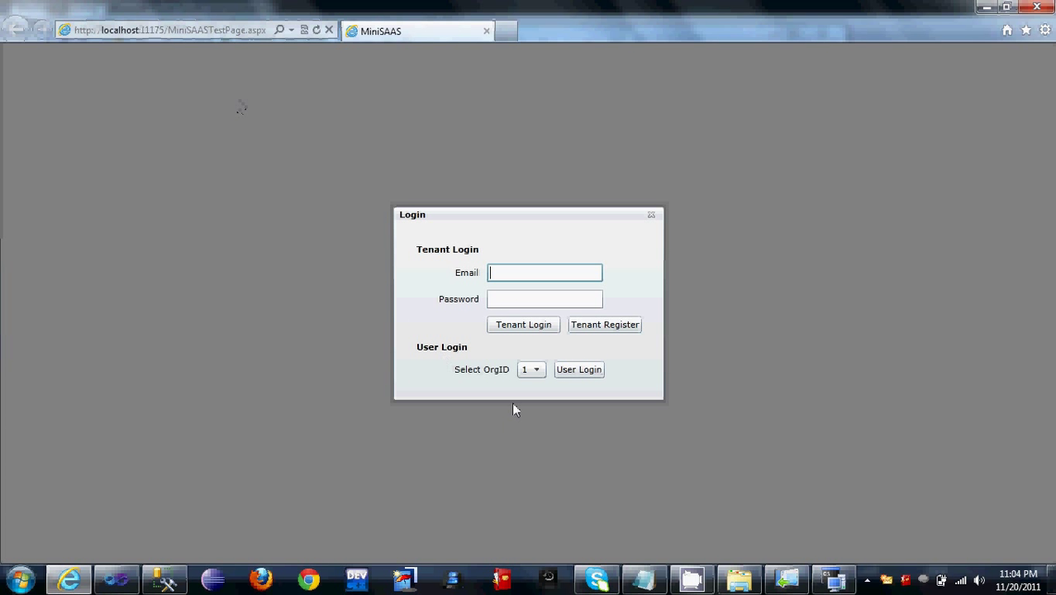
pyautogui.click(535, 369)
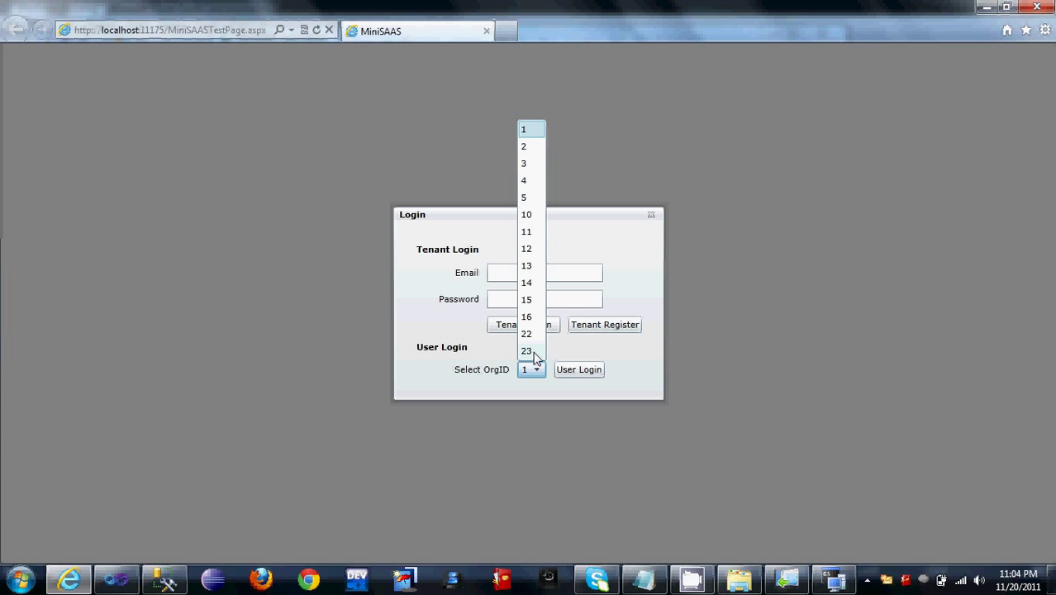
pyautogui.click(532, 353)
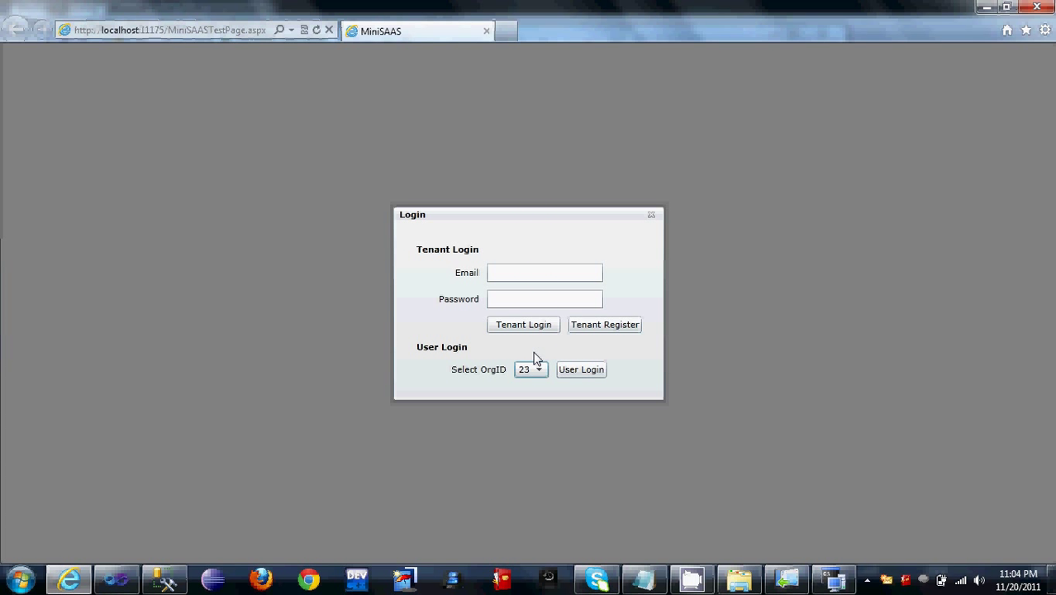
pyautogui.click(577, 369)
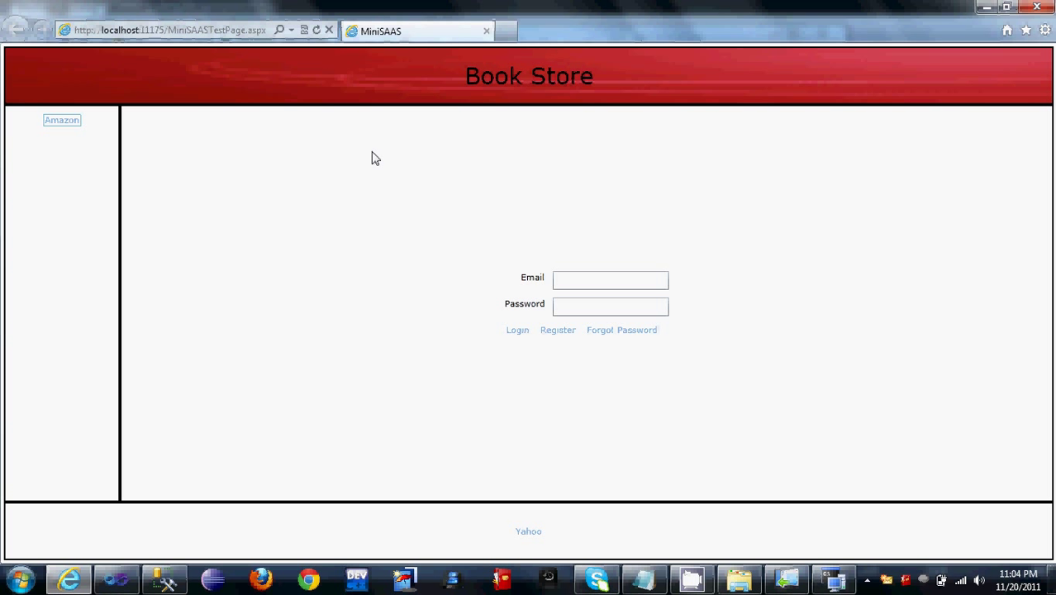
# Step: Register a new customer account with the customer's e-mail and a password
pyautogui.click(566, 330)
pyautogui.press('Tab')
pyautogui.press('Tab')
pyautogui.press('Tab')
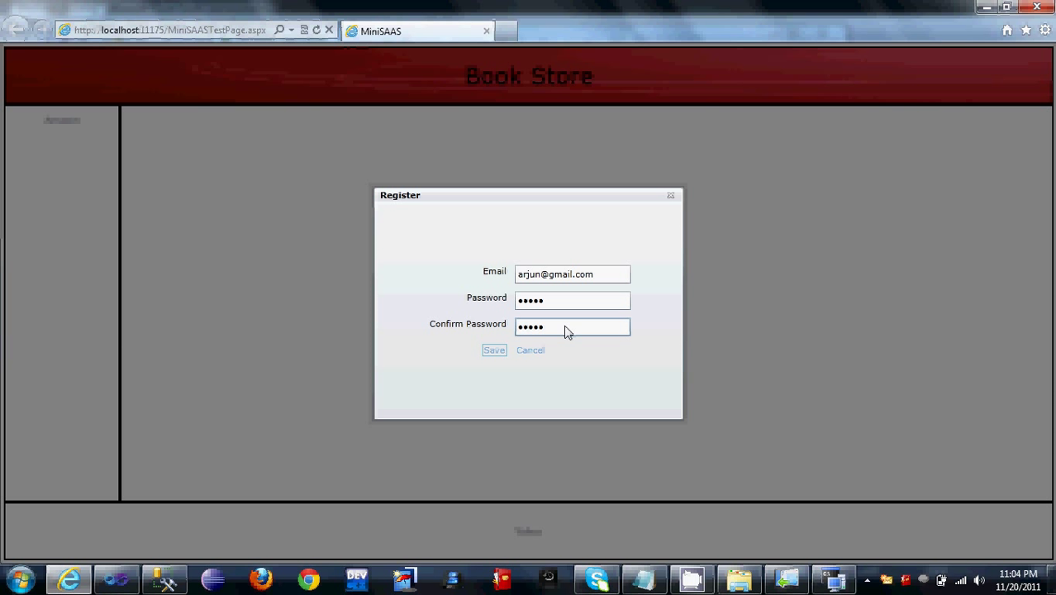
pyautogui.press('Return')
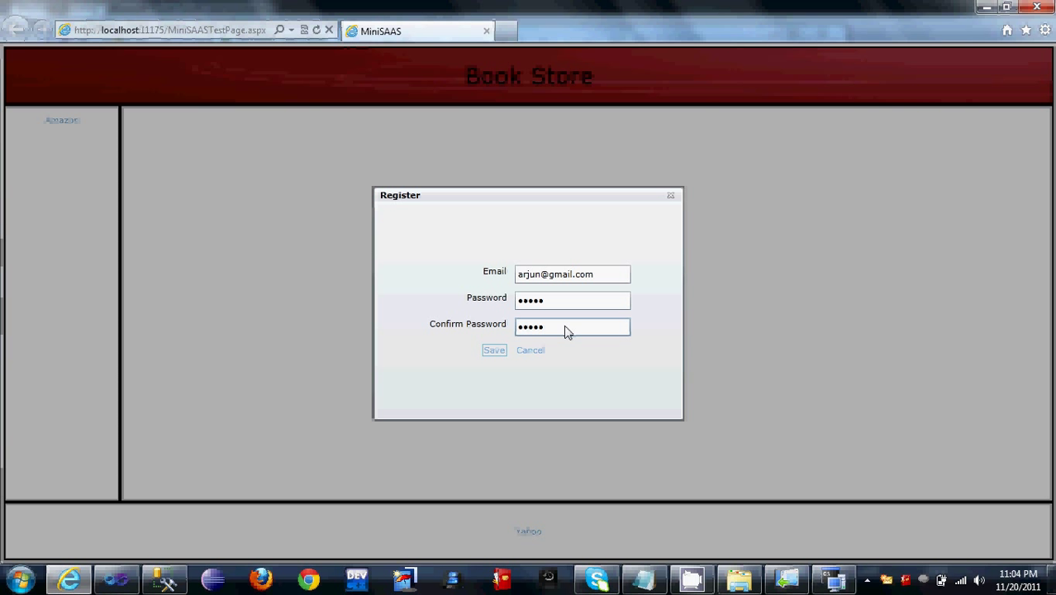
# Step: Log in with the new customer's e-mail and password and buy the data structures book
pyautogui.click(593, 282)
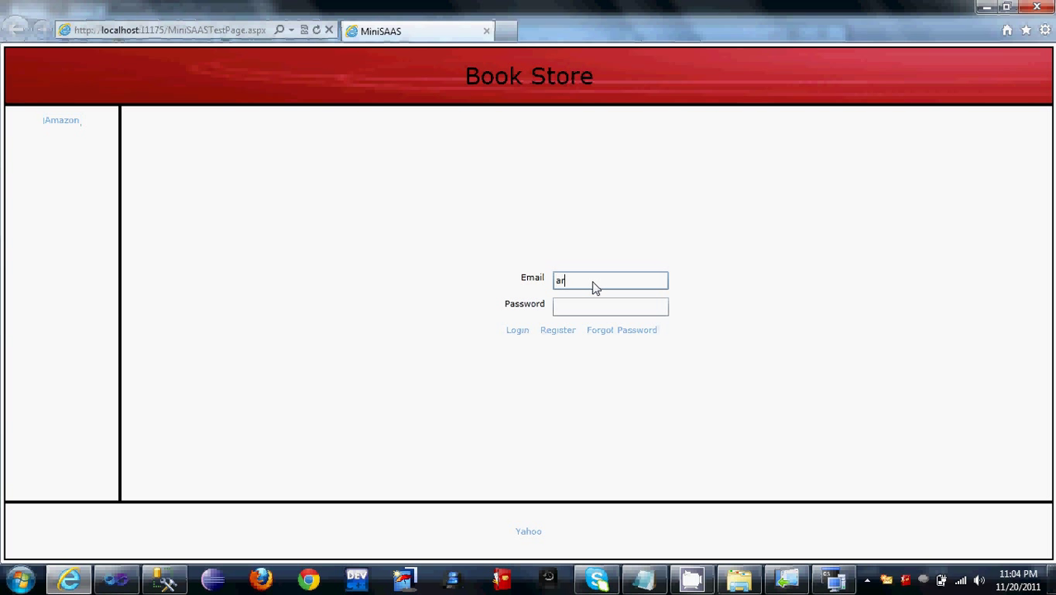
pyautogui.press('Tab')
pyautogui.press('Tab')
pyautogui.press('Return')
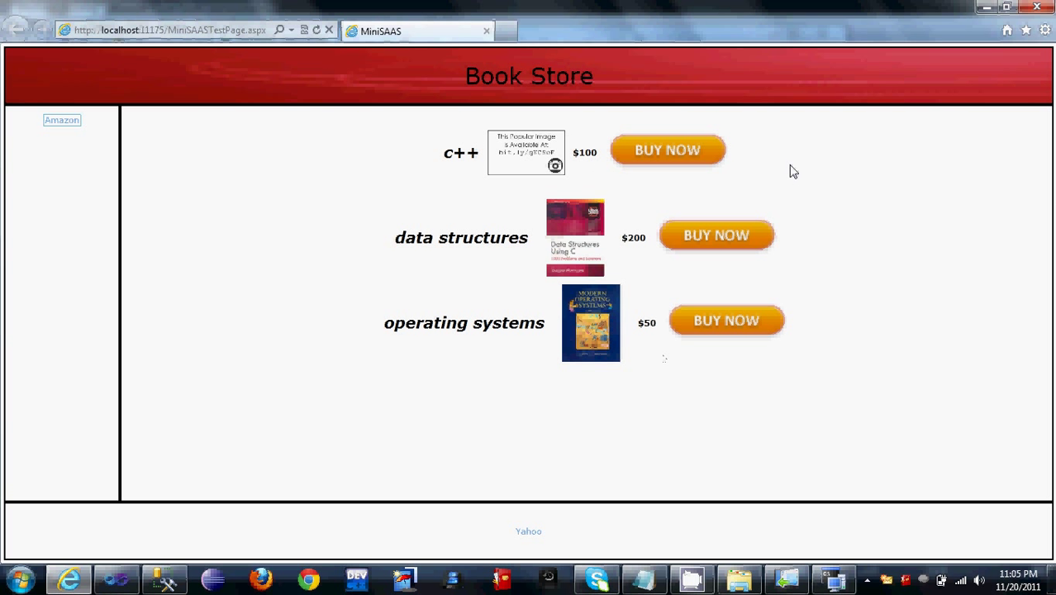
pyautogui.click(752, 237)
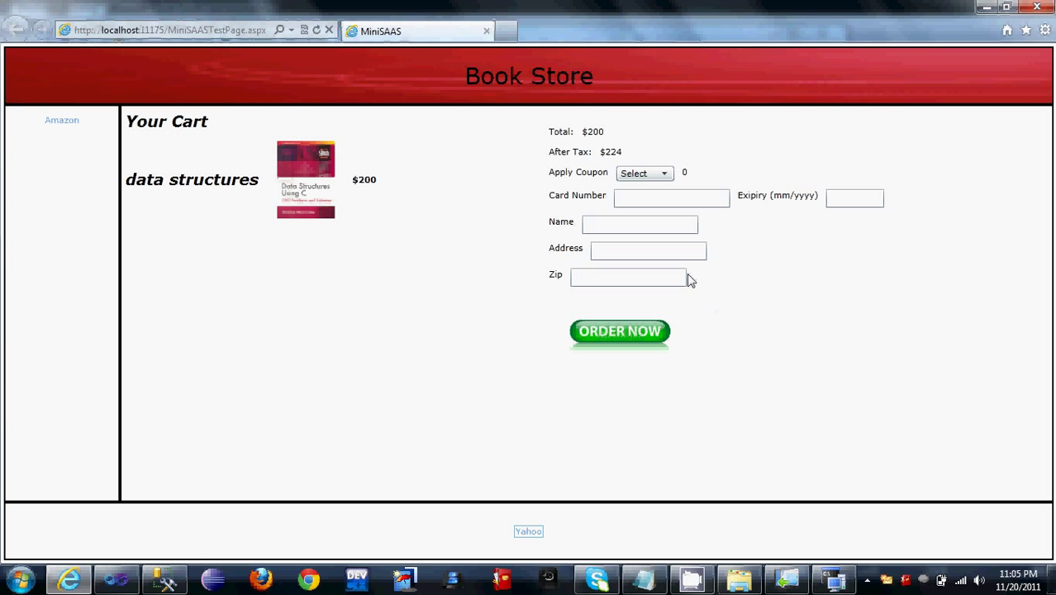
# Step: Apply coupon bbb and enter the card number and expiry date
pyautogui.click(666, 173)
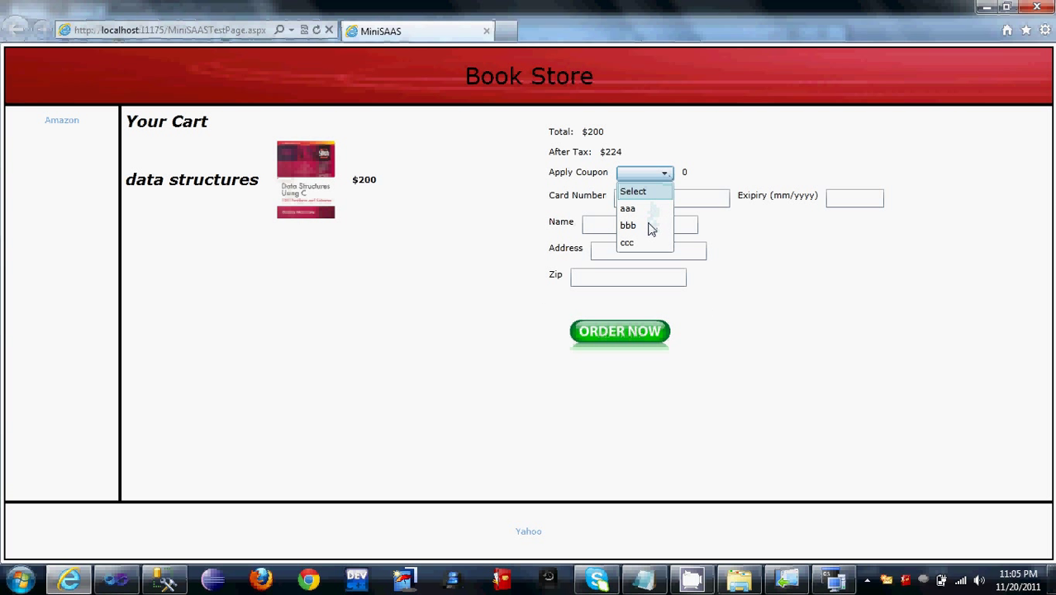
pyautogui.click(650, 225)
pyautogui.click(667, 204)
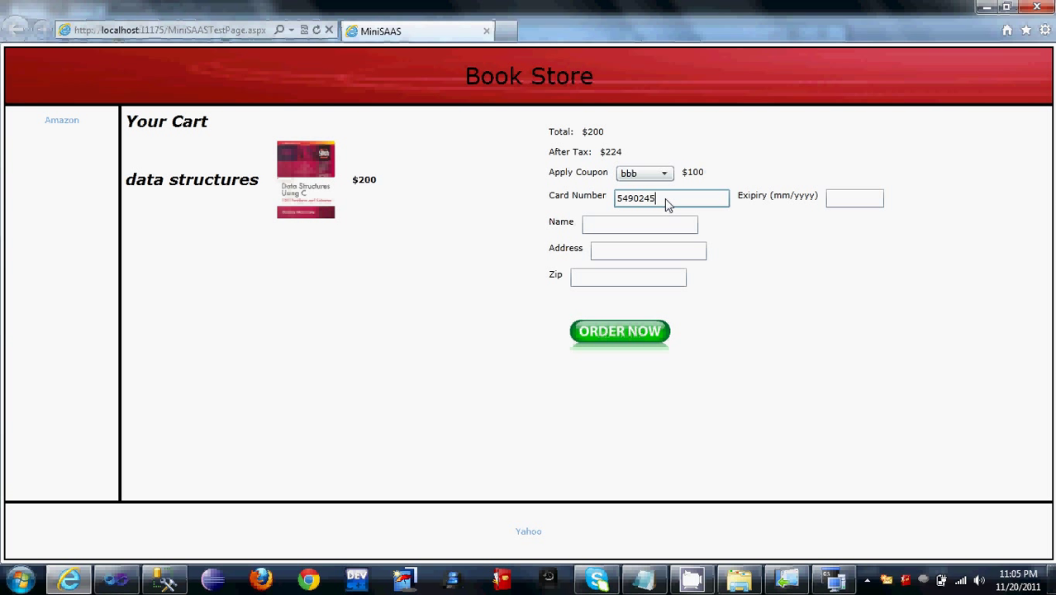
pyautogui.press('Tab')
pyautogui.write('11/2012')
# Step: Fill in the cardholder name, delivery address and zip code, then place the order
pyautogui.press('Tab')
pyautogui.write('arjun')
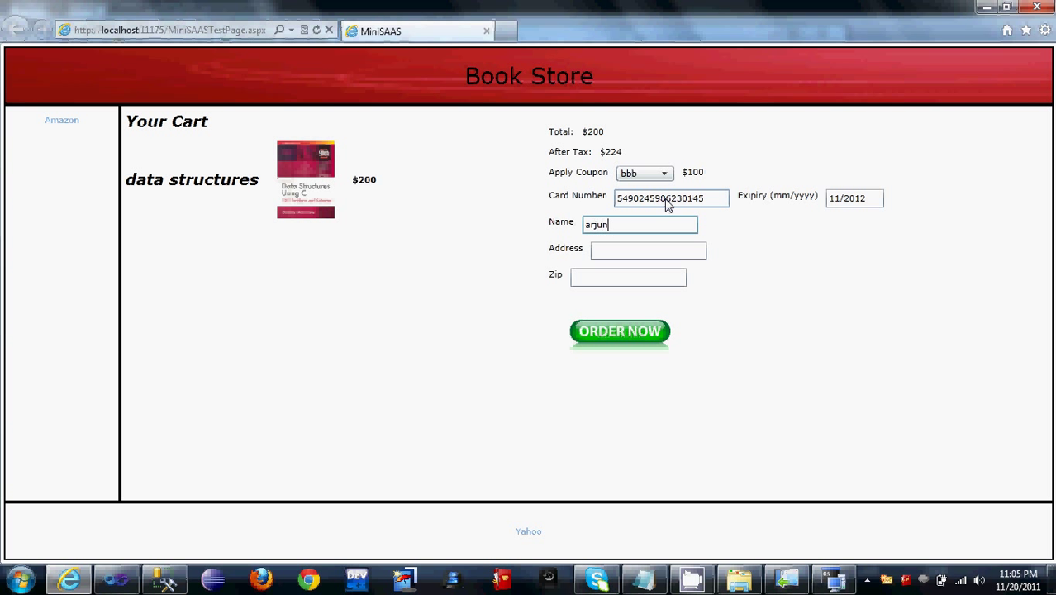
pyautogui.press('Tab')
pyautogui.write('tempe')
pyautogui.press('Tab')
pyautogui.write('85281')
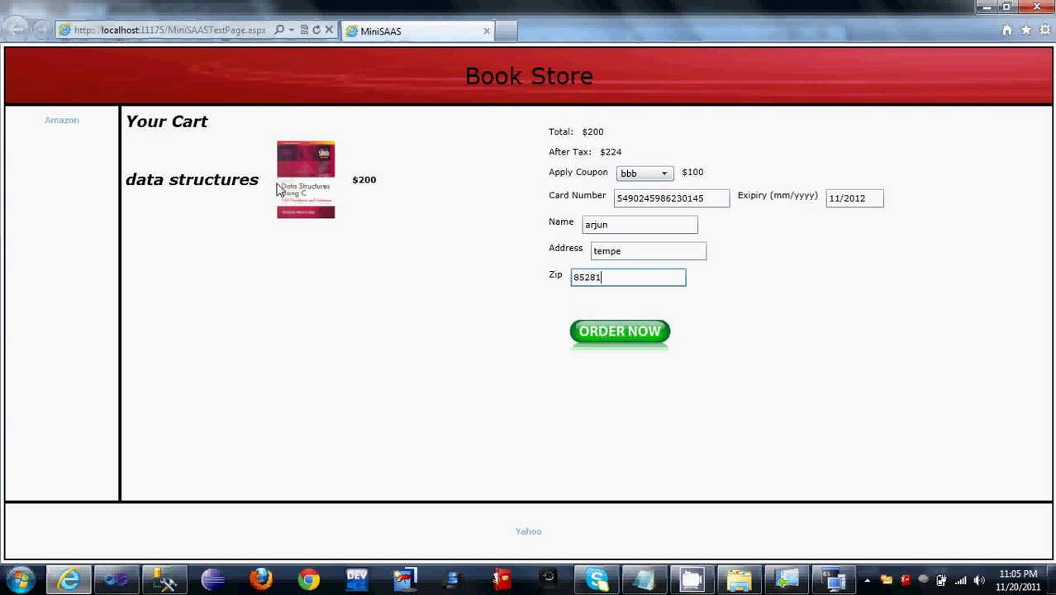
pyautogui.click(615, 331)
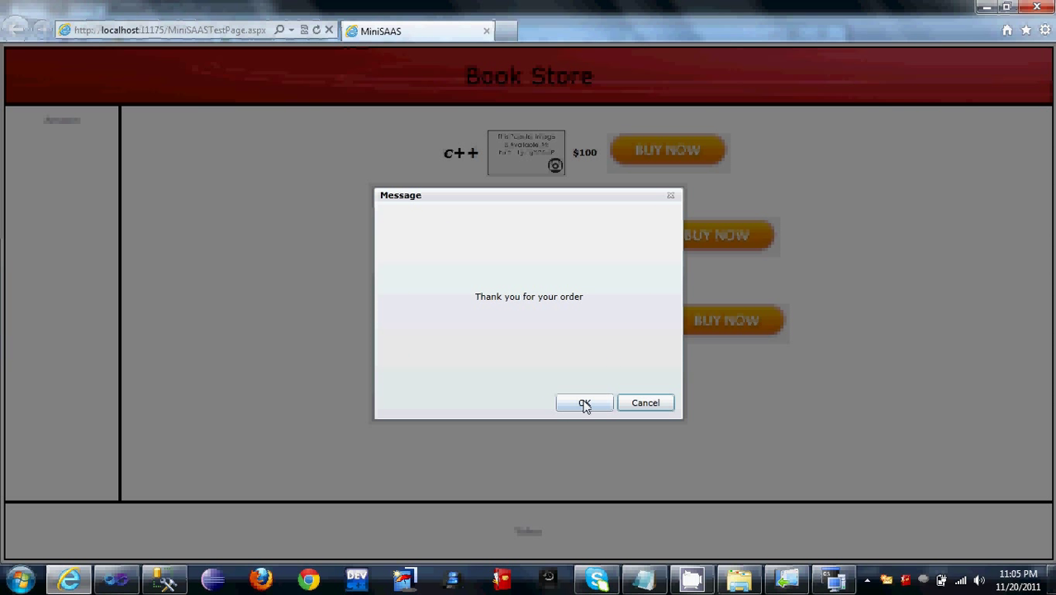
pyautogui.click(584, 403)
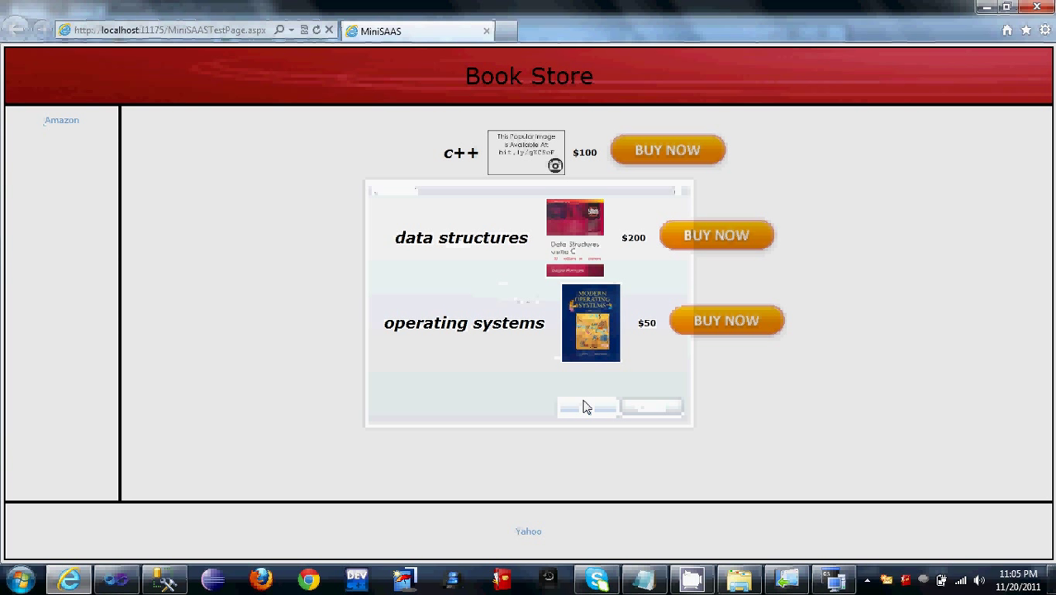